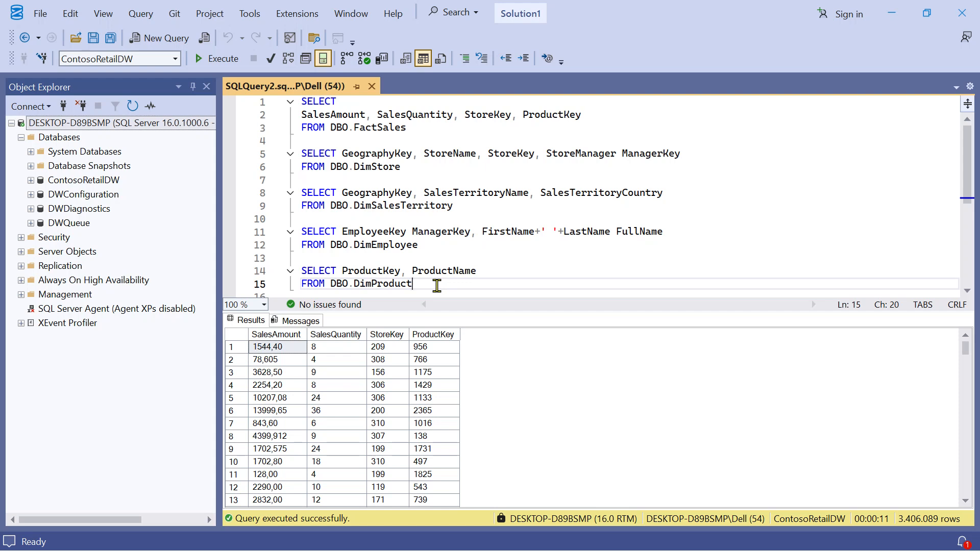
Step: Highlight the set of SELECT queries in the SQL editor to review them
drag(422, 283, 249, 91)
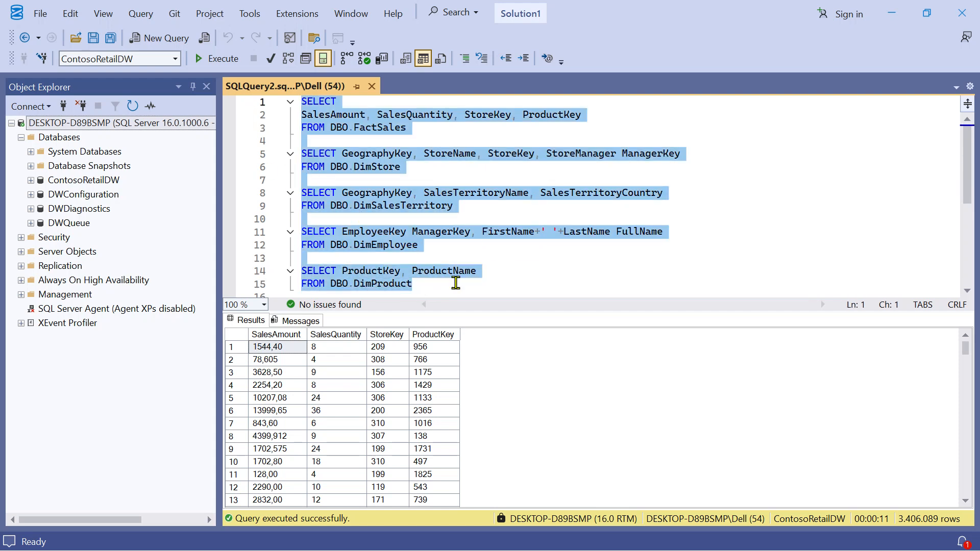
click(426, 286)
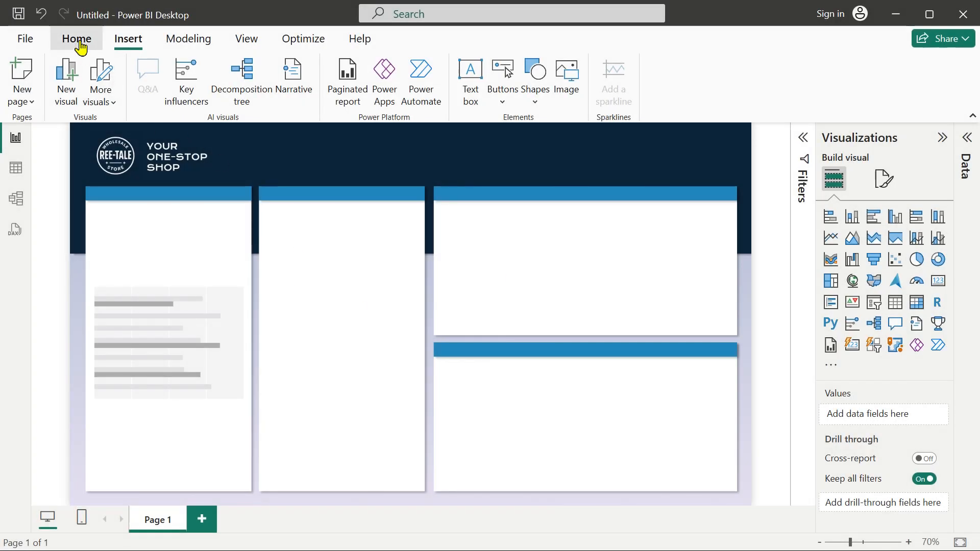
Step: Switch to Power BI Desktop and start a SQL Server database connection with server DESKTOP-D89BMSP
click(77, 42)
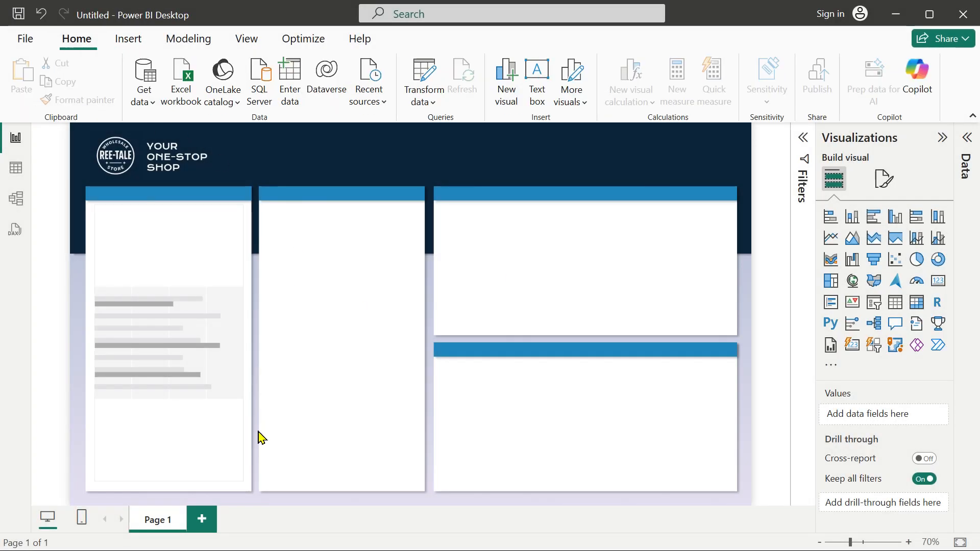
click(143, 99)
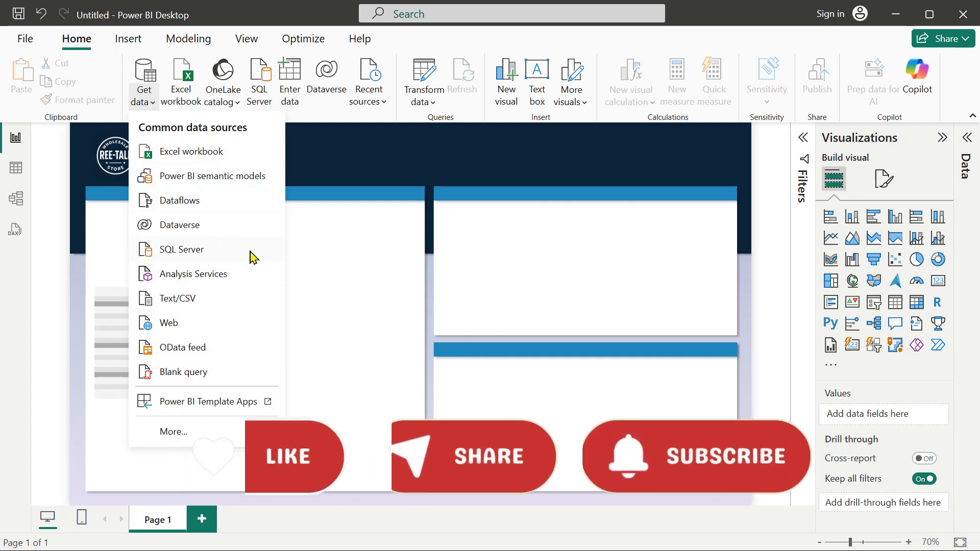
click(183, 250)
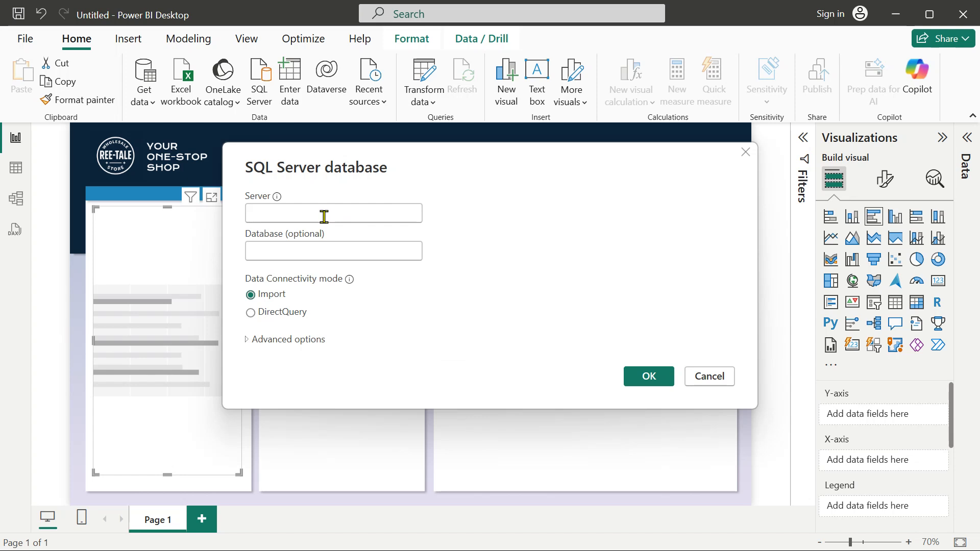
text(DESKTOP-D89BMSP)
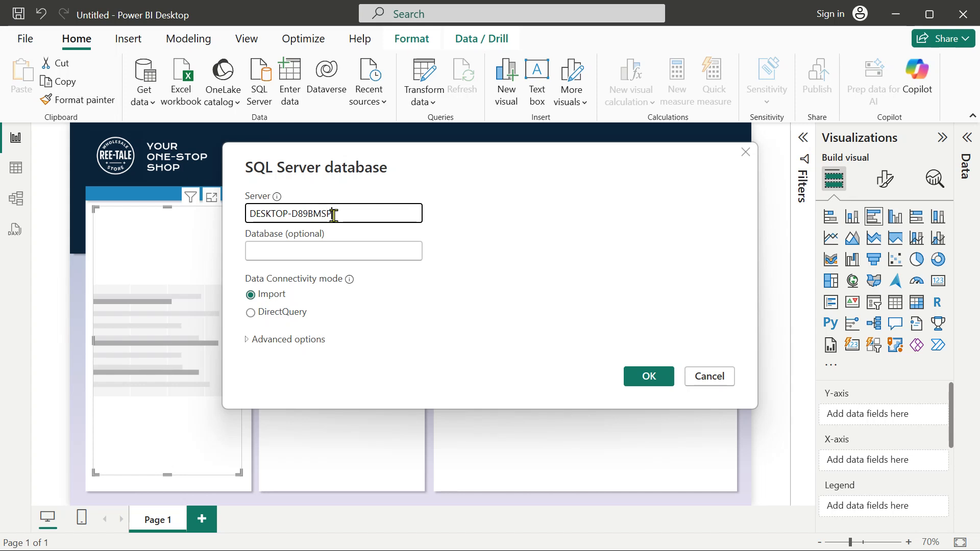
Step: Set the connection's database to ContosoRetailDW, copying the name from SQL Server Management Studio
click(308, 247)
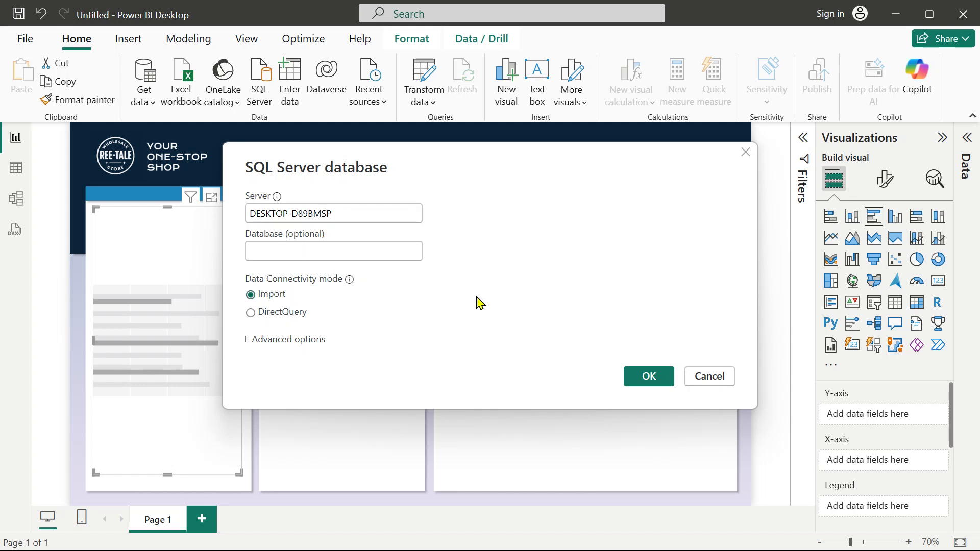
key(alt+Tab)
click(147, 58)
key(ctrl+c)
key(alt+Tab)
click(278, 248)
key(ctrl+v)
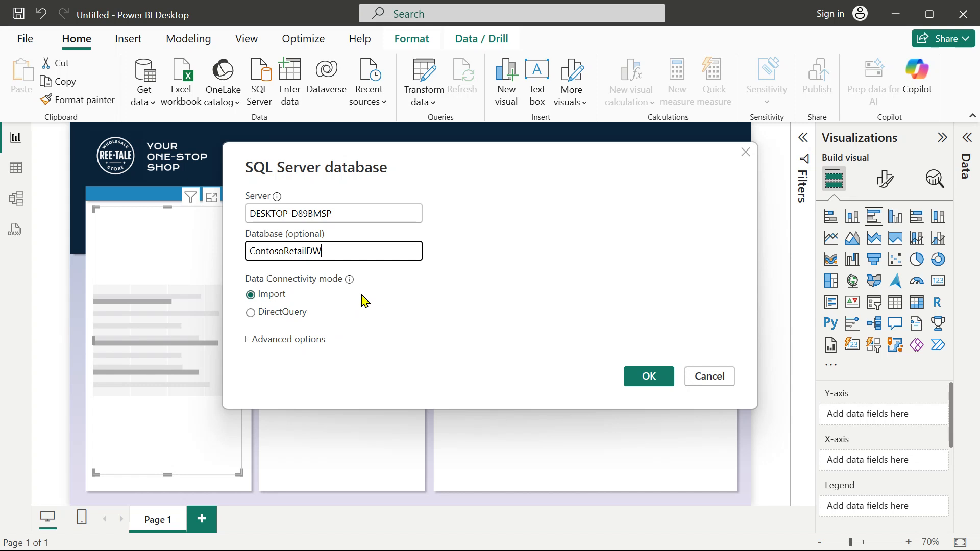
Step: Try DirectQuery, return the connectivity mode to Import, and attempt to connect to the database
click(249, 317)
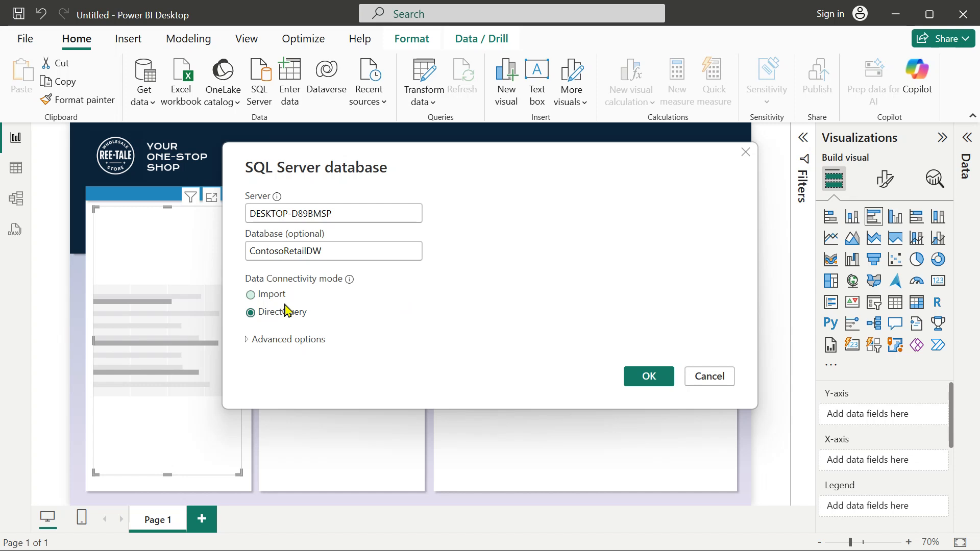
click(251, 294)
click(647, 384)
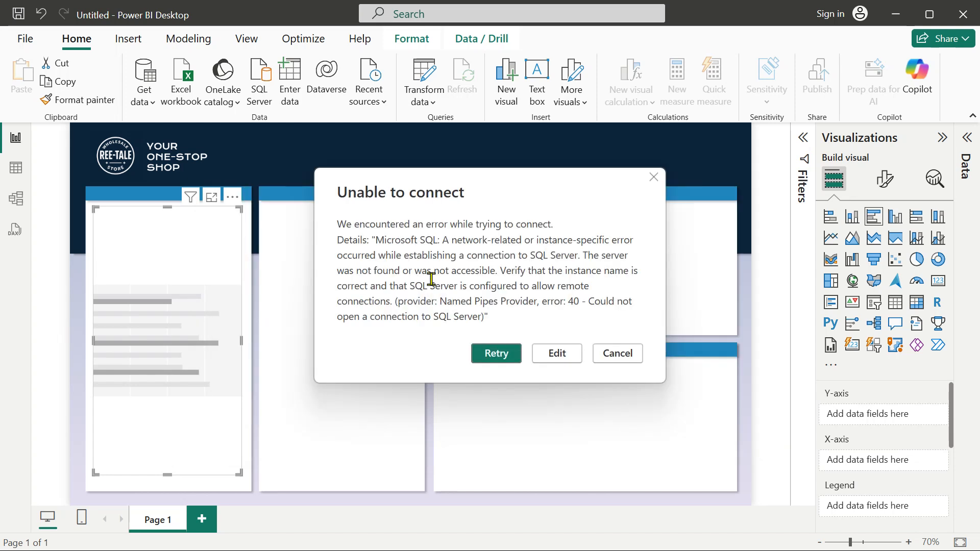
Step: Edit the failed connection, correct the server name to DESKTOP-D89BSMP, and connect to the database
click(558, 360)
click(343, 211)
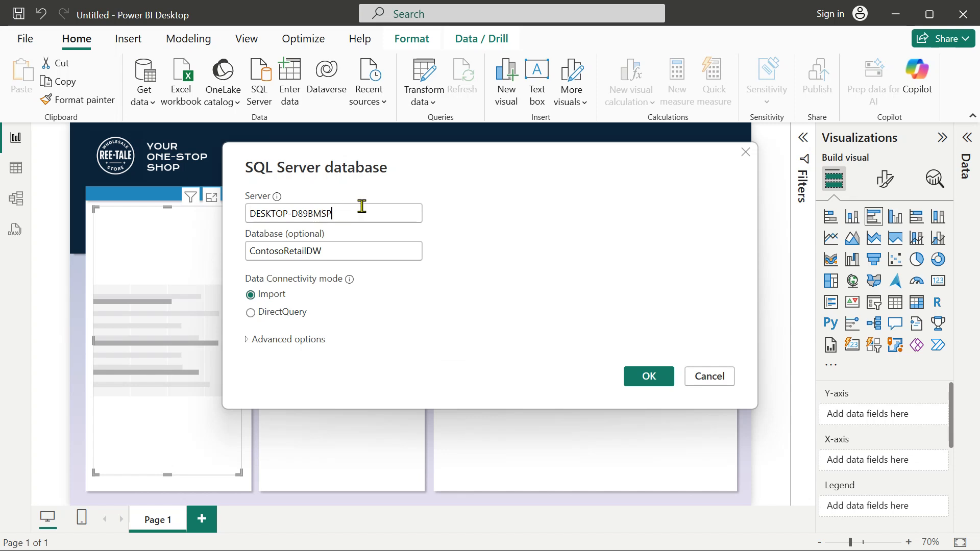
key(BackSpace)
key(BackSpace)
key(BackSpace)
text(S)
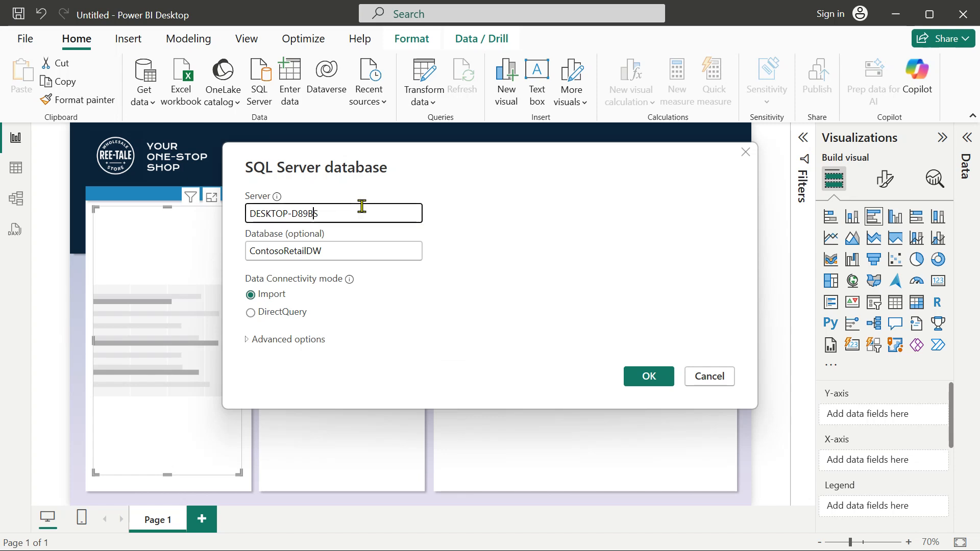
text(MP)
click(651, 382)
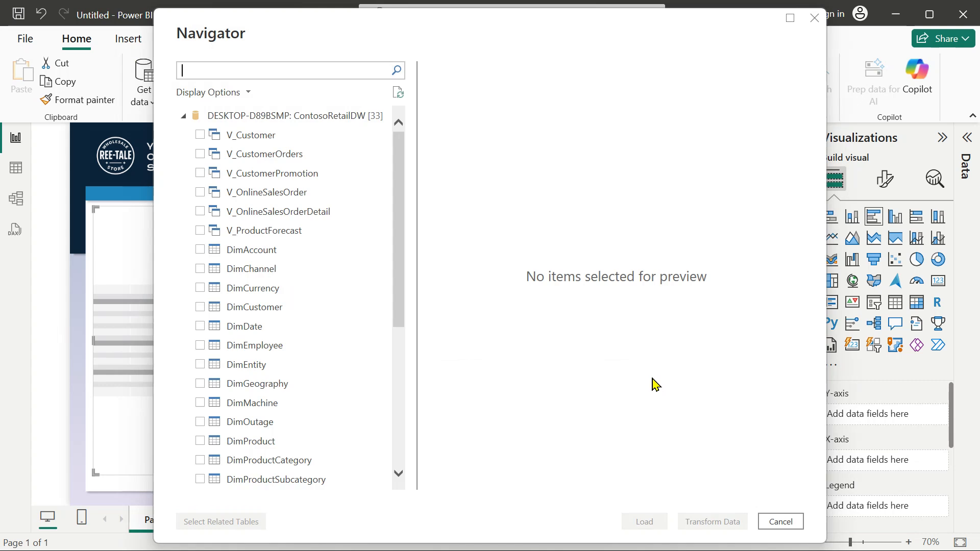
Step: Look through the ContosoRetailDW tables and views in the Navigator, and close it without loading anything
scroll(323, 299, down, 5)
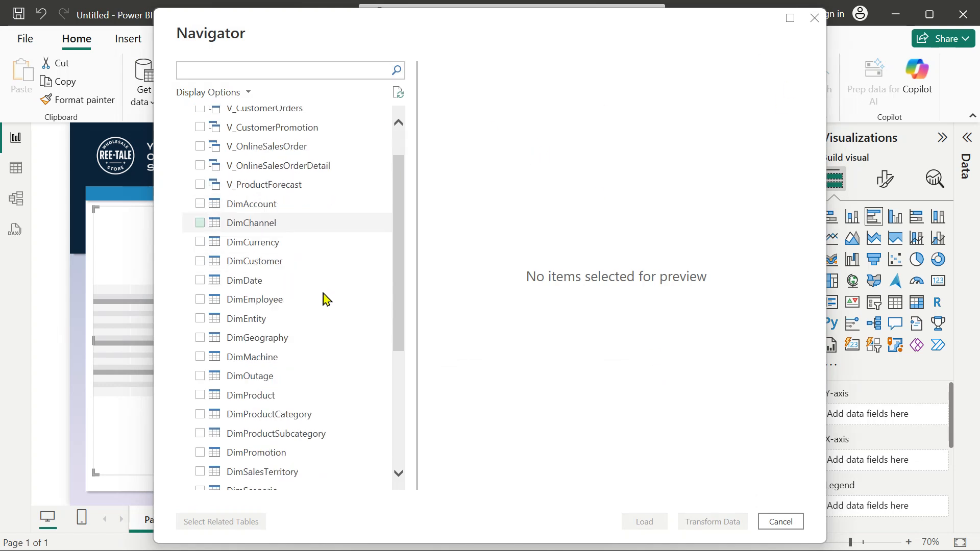
scroll(322, 414, up, 5)
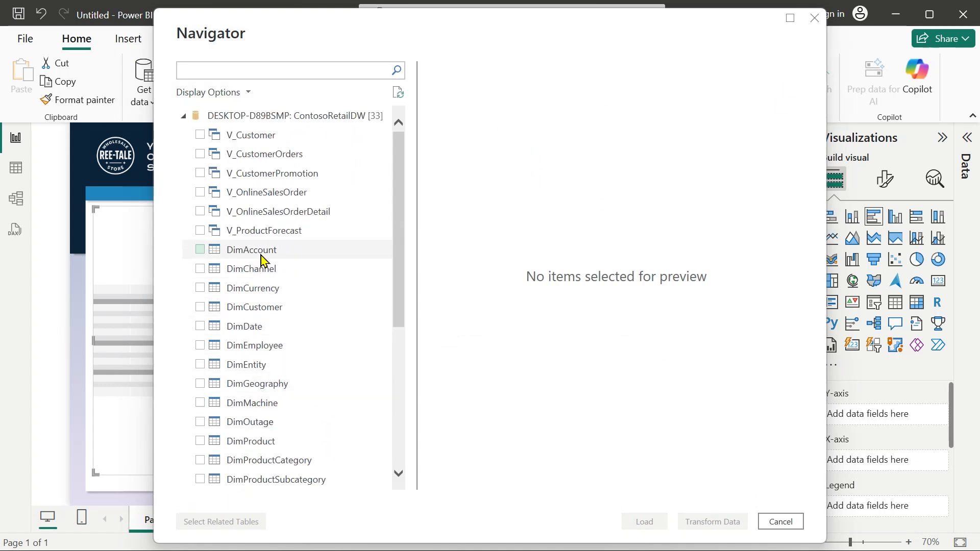
scroll(286, 306, down, 5)
scroll(255, 413, up, 5)
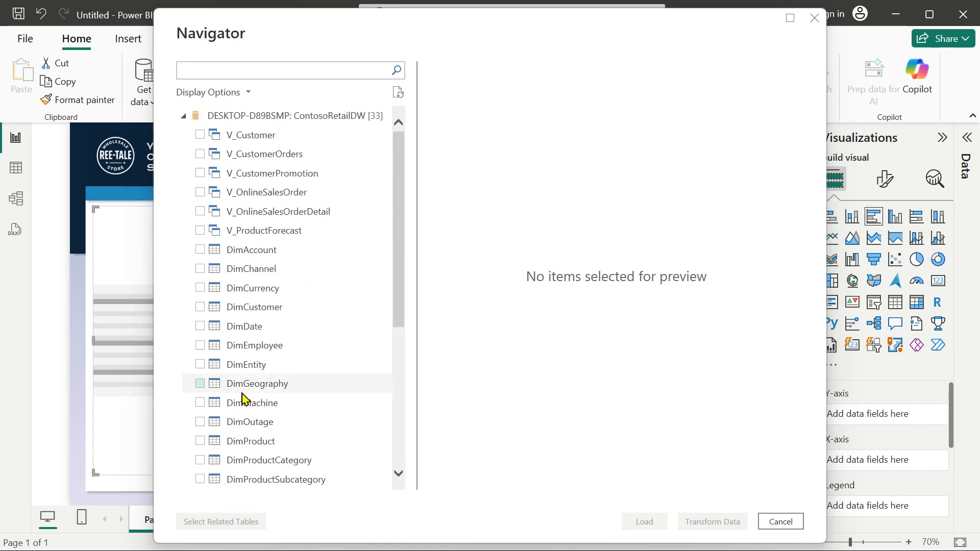
scroll(253, 229, down, 5)
drag(494, 22, 488, 203)
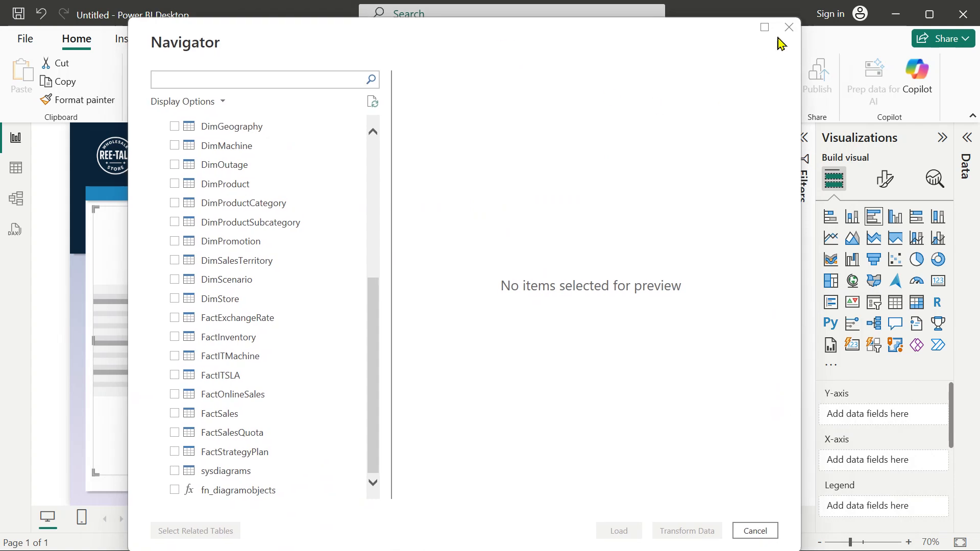
click(787, 27)
Step: Start a new SQL Server database connection with server DESKTOP-D89BSMP and database ContosoRetailDW
click(146, 104)
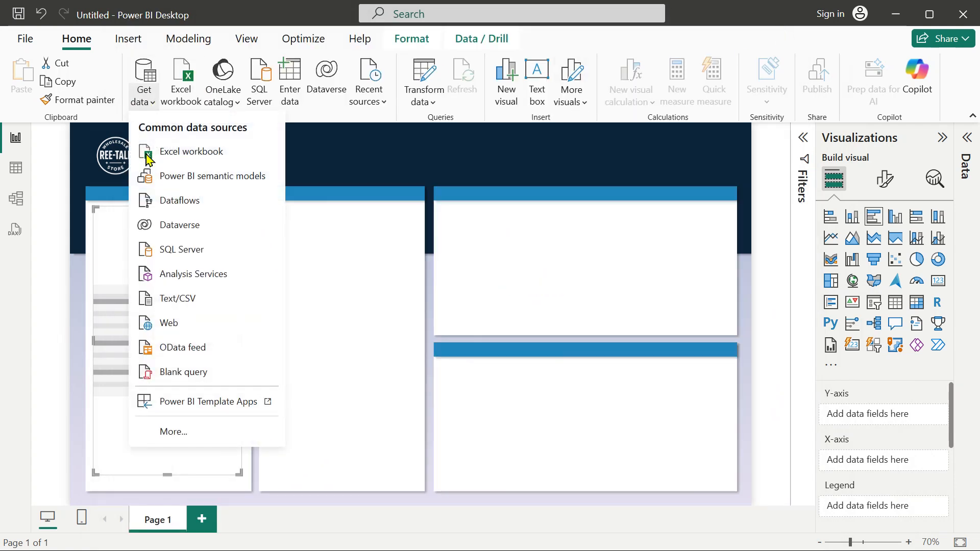
click(177, 263)
text(DESKTOP-D89BSMP)
click(313, 251)
text(ContosoRetailDW)
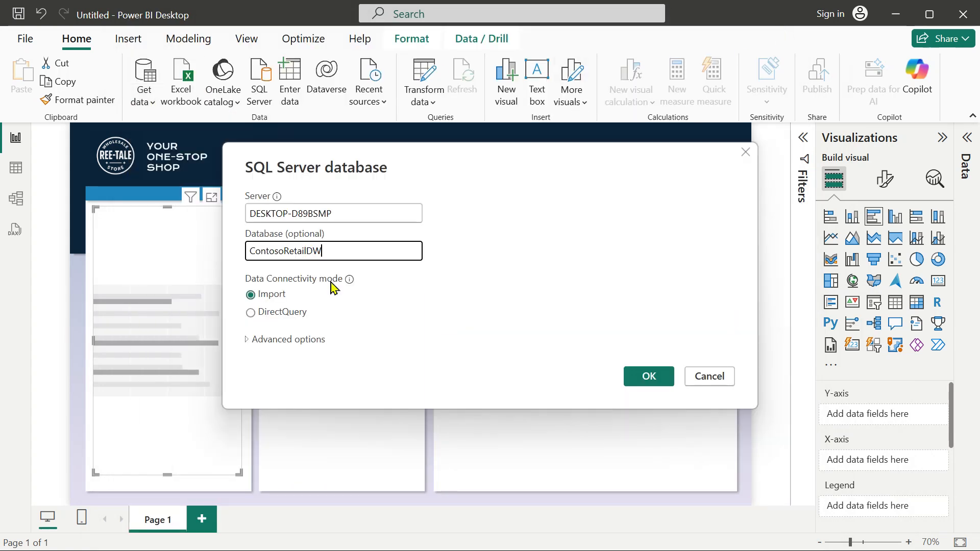
Step: Expand the connection's advanced options and review the server, database and Import mode settings
click(248, 340)
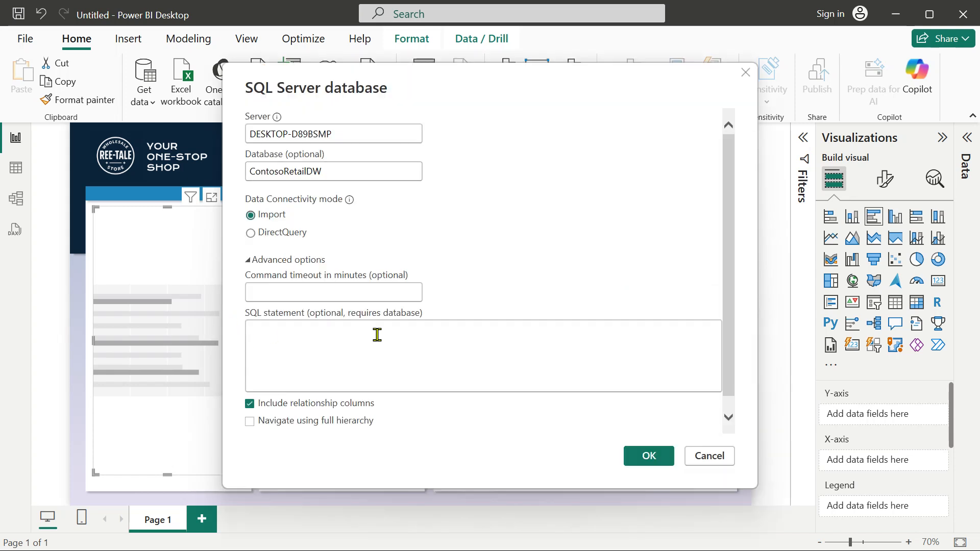
click(460, 367)
drag(359, 136, 231, 137)
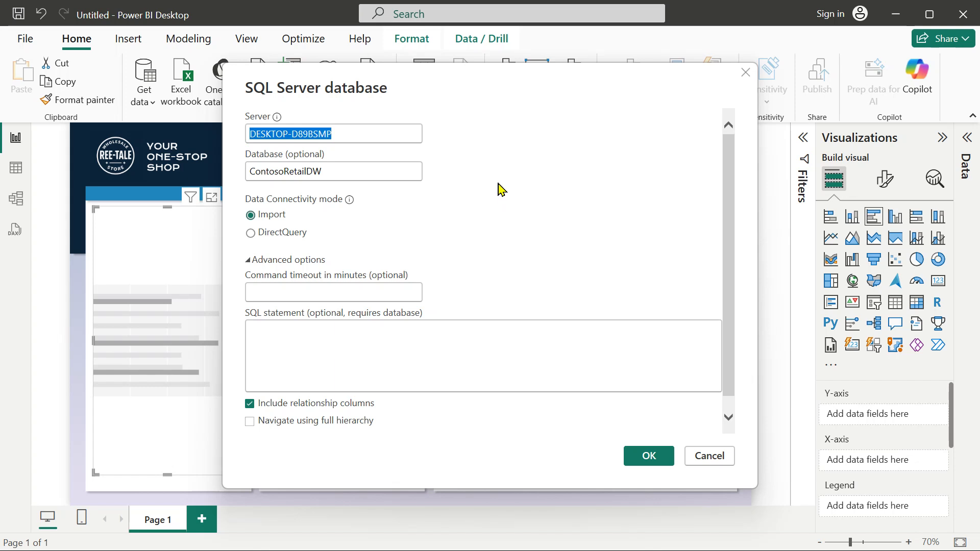
drag(346, 170, 227, 171)
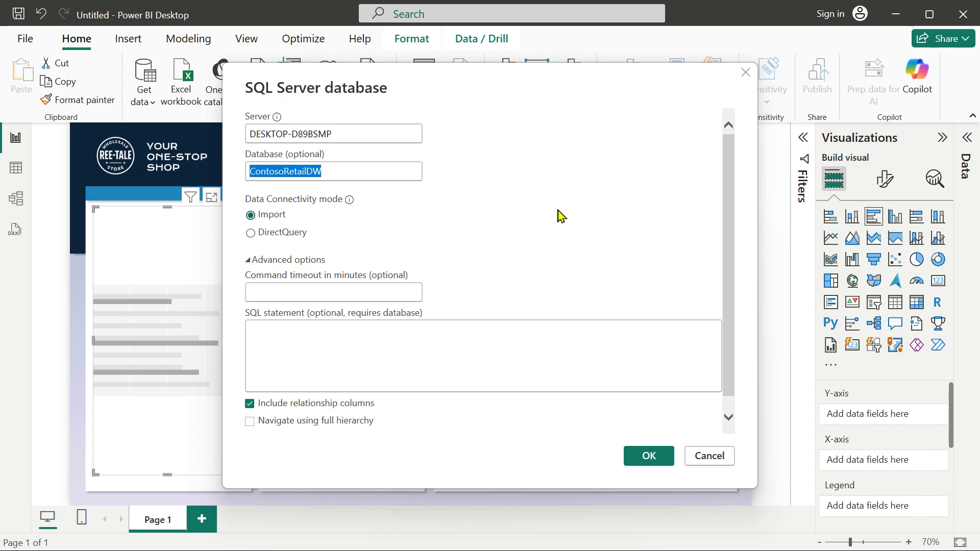
click(289, 221)
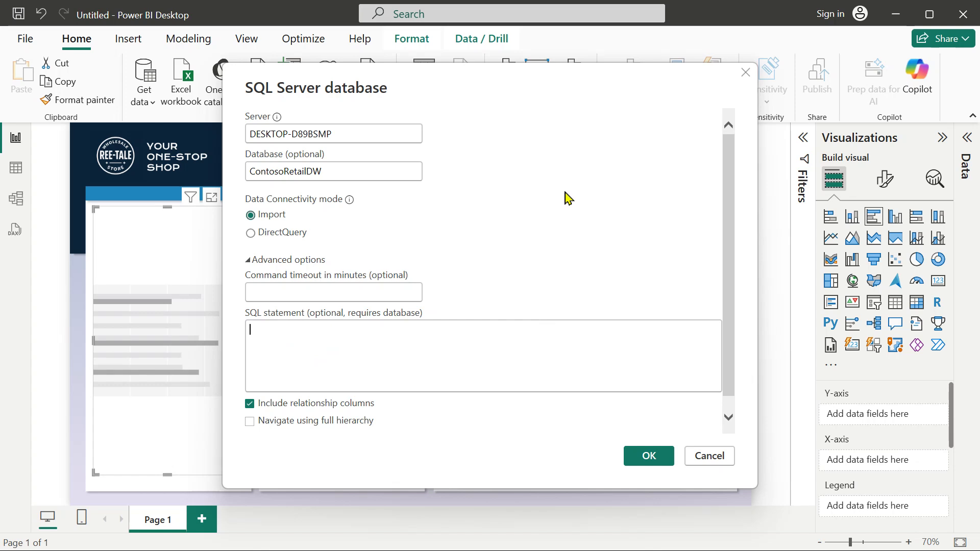
Step: Copy the FactSales query (SalesAmount, SalesQuantity, StoreKey, ProductKey) from SQL Server Management Studio into the SQL statement and submit the connection
click(284, 335)
key(alt+Tab)
drag(417, 134, 286, 101)
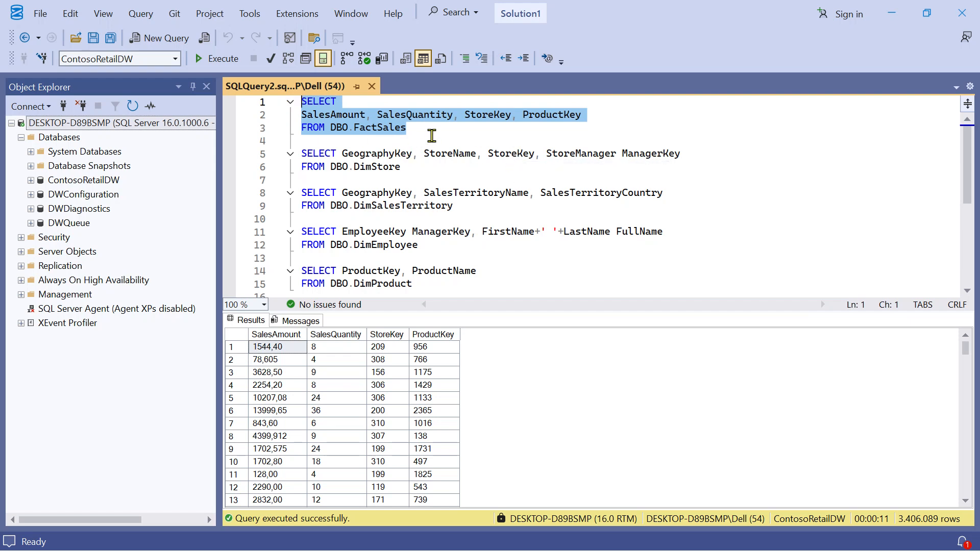
key(alt+Tab)
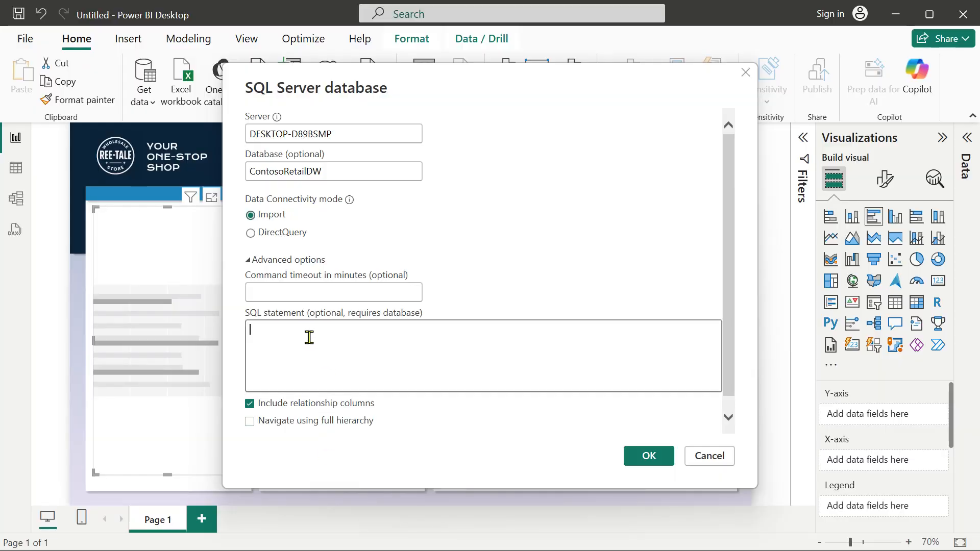
key(ctrl+v)
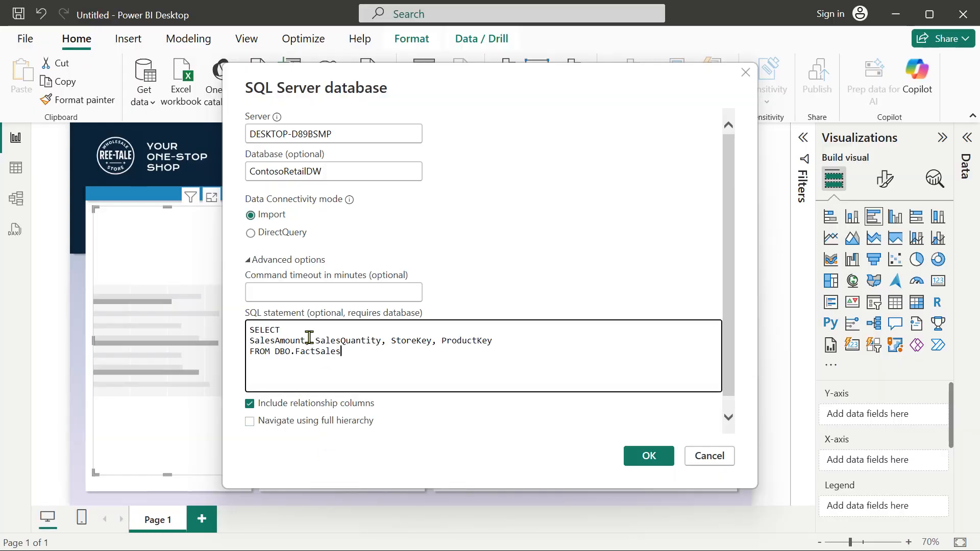
click(648, 457)
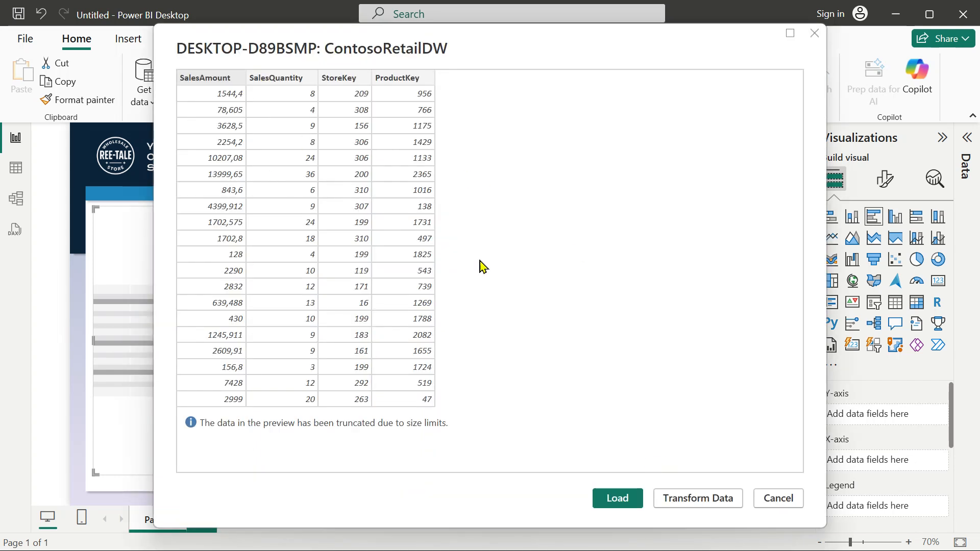
Step: Open the previewed data in Power Query Editor for transformation and rename the query fSales
click(689, 503)
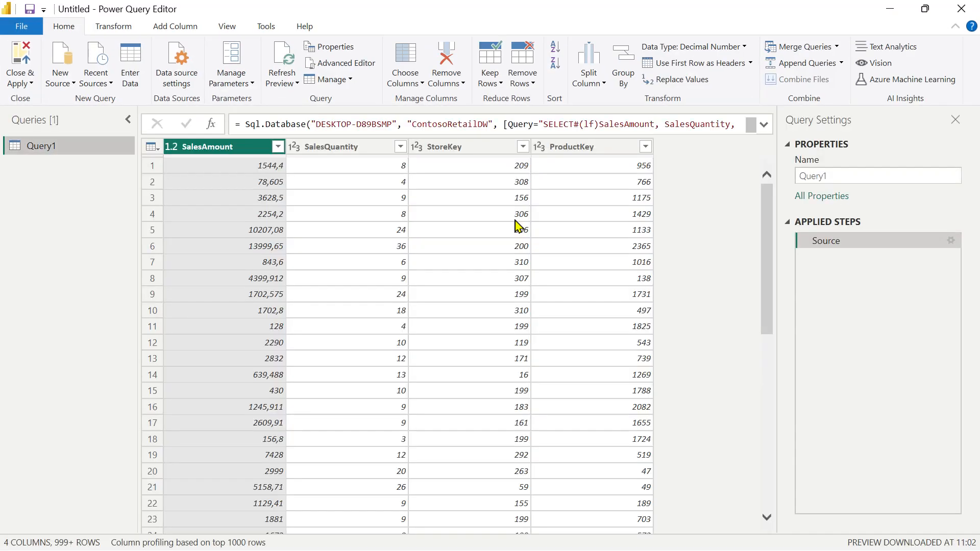
double_click(819, 176)
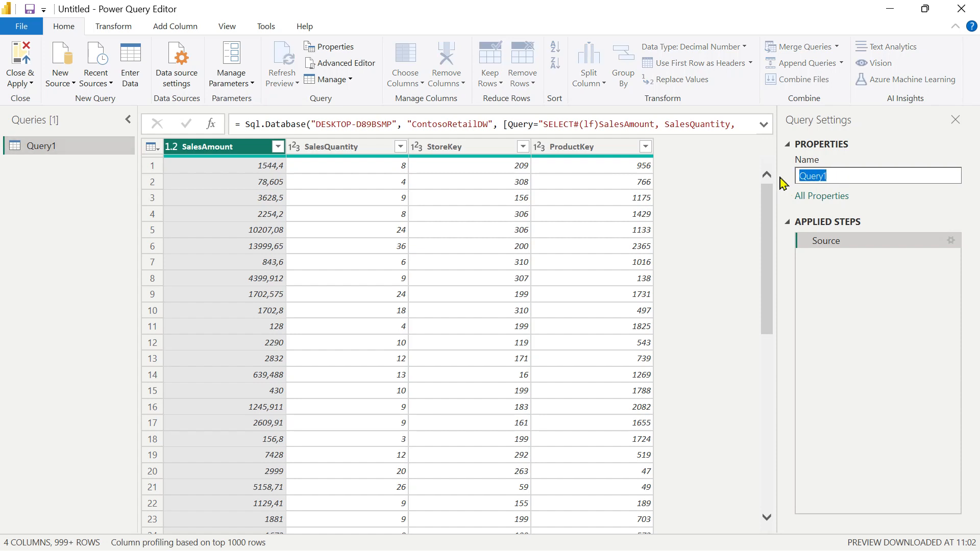
text(fSales)
key(Return)
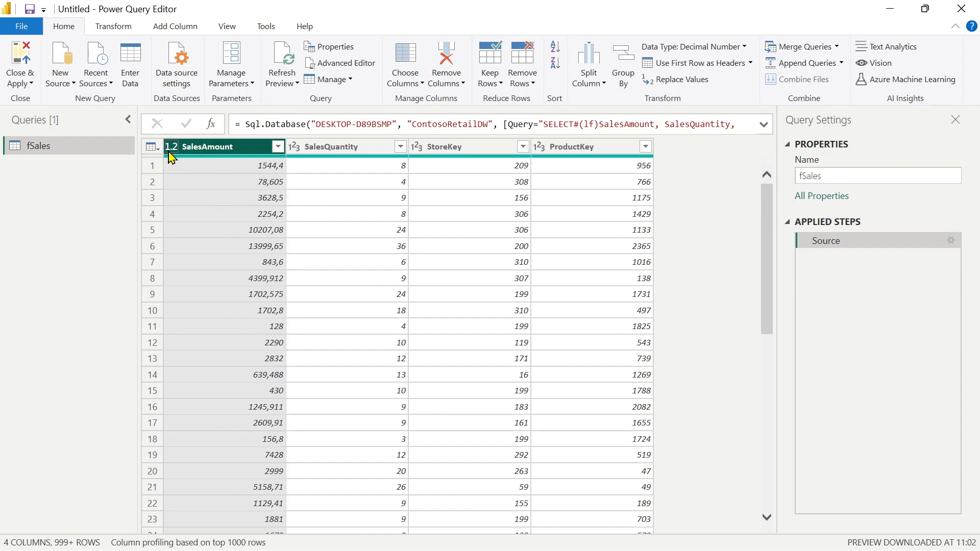
Step: Examine the data types of the SalesQuantity, StoreKey and ProductKey columns
click(366, 151)
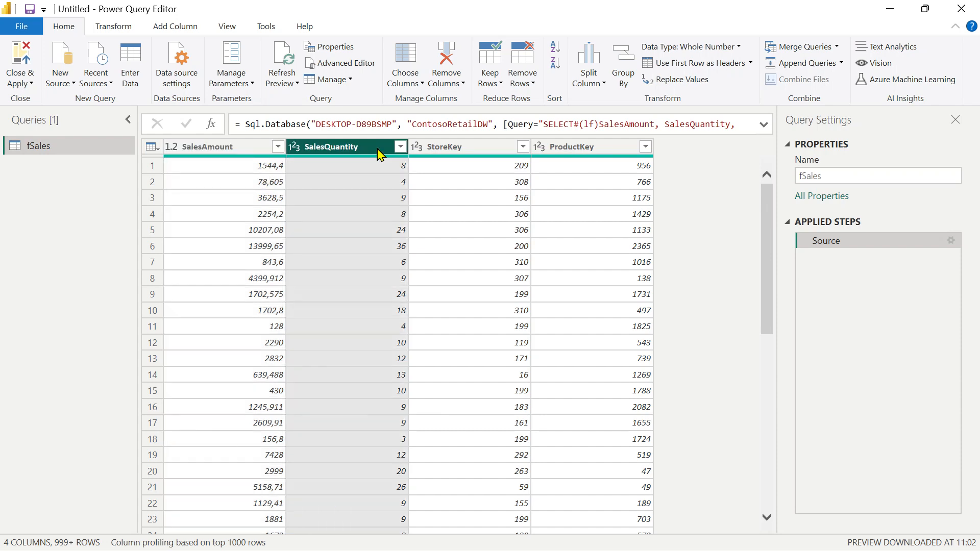
click(481, 152)
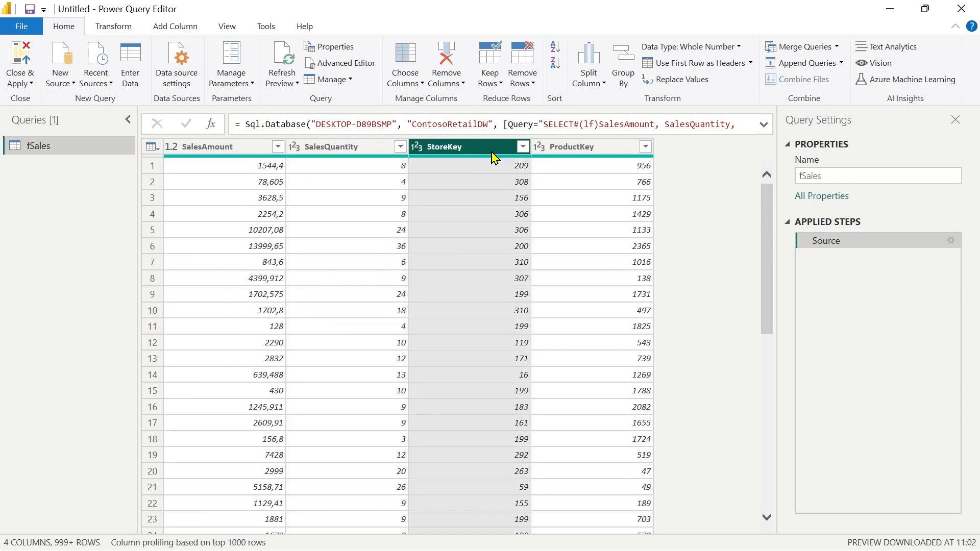
click(611, 153)
click(495, 153)
click(609, 152)
click(484, 153)
click(610, 156)
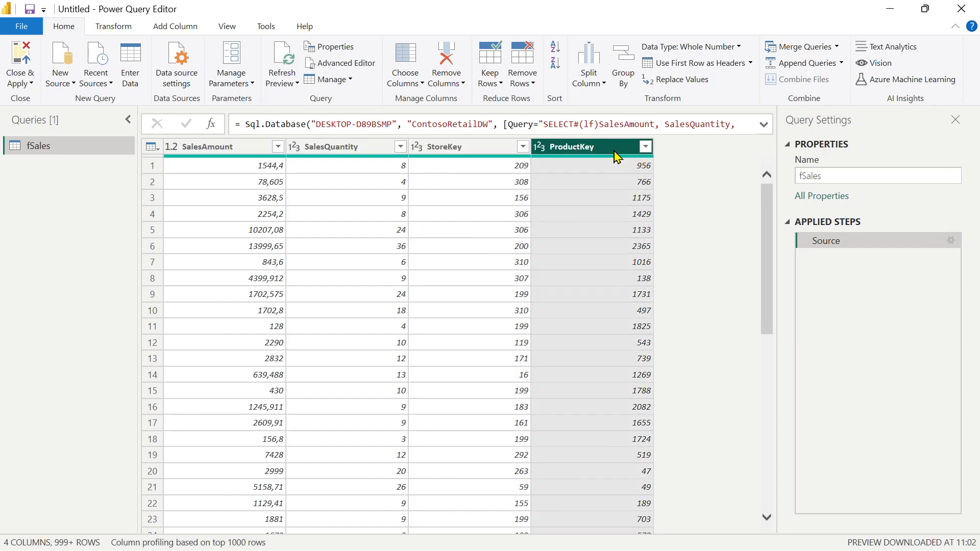
Step: Change the data type of the StoreKey and ProductKey columns to Text, replacing the existing type conversion
click(484, 154)
ctrl+click(595, 155)
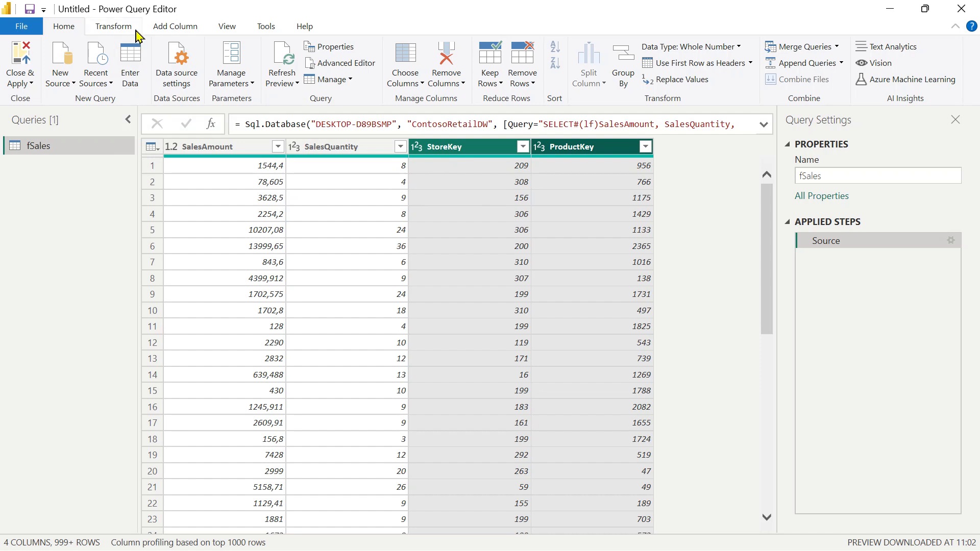
click(114, 26)
click(210, 63)
click(262, 47)
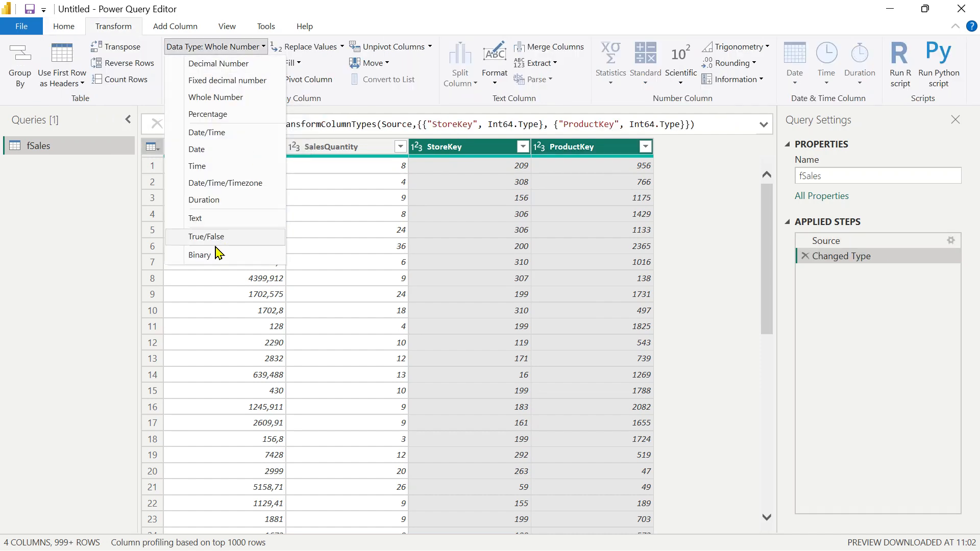
click(200, 219)
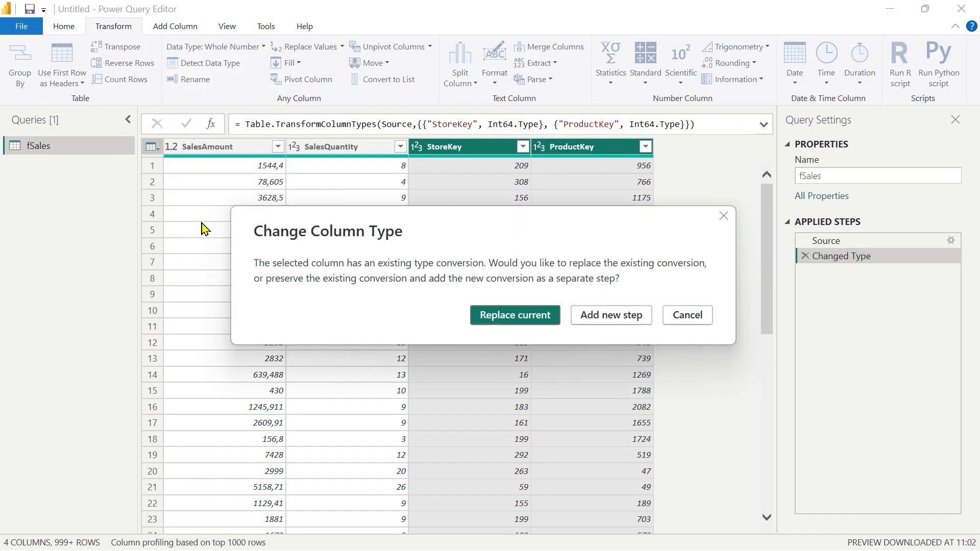
click(477, 323)
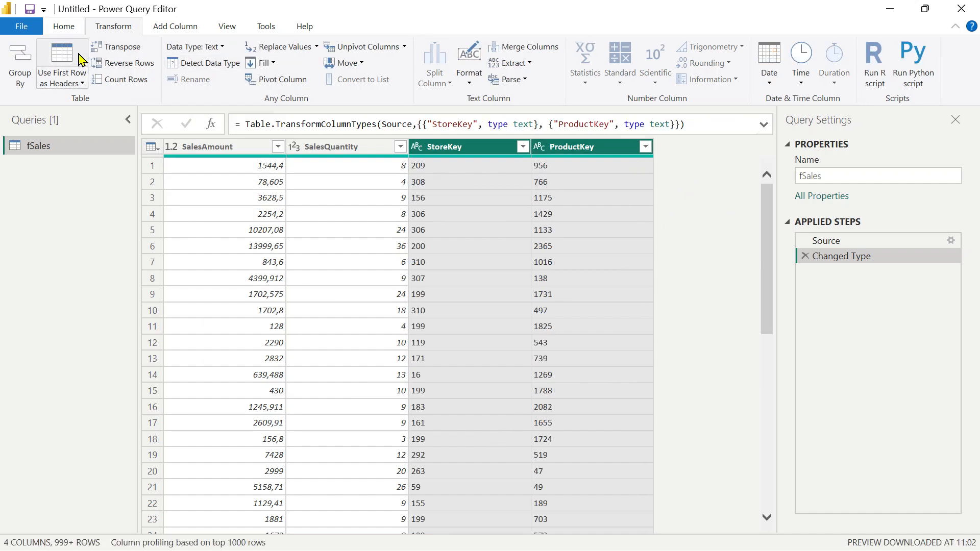
click(63, 26)
click(64, 82)
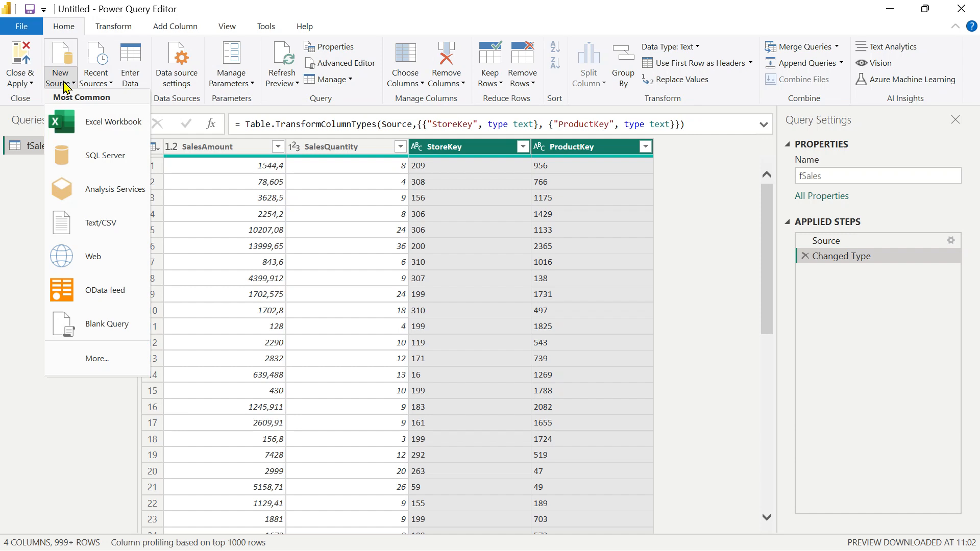
click(69, 30)
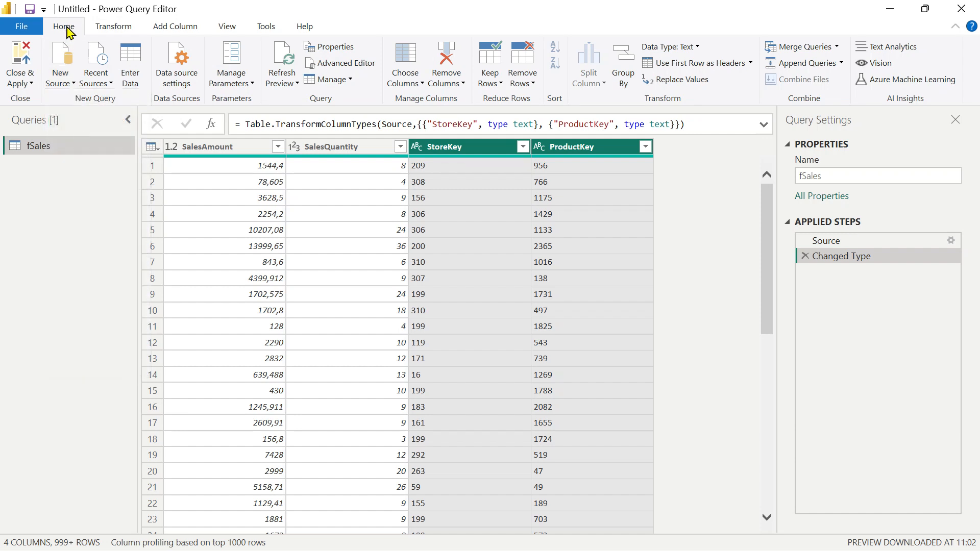
click(62, 80)
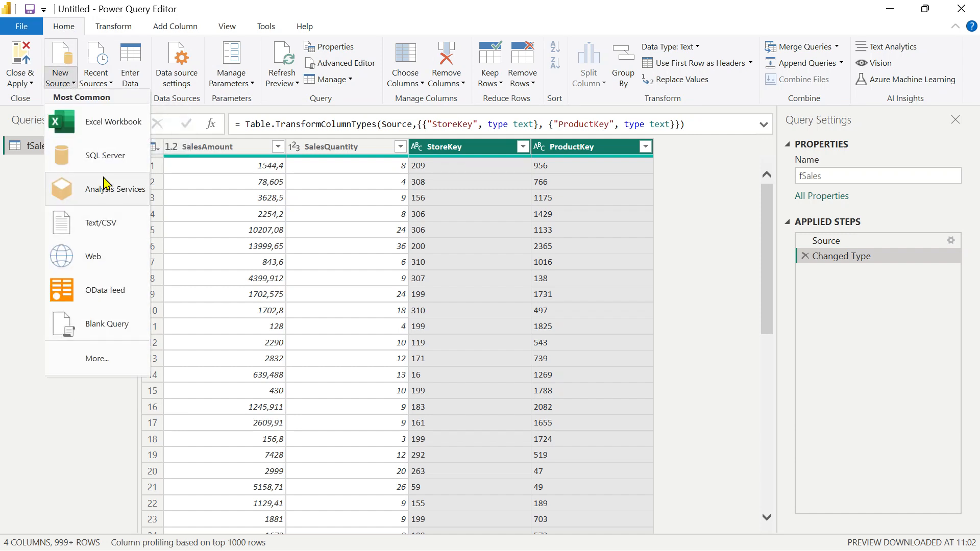
click(107, 160)
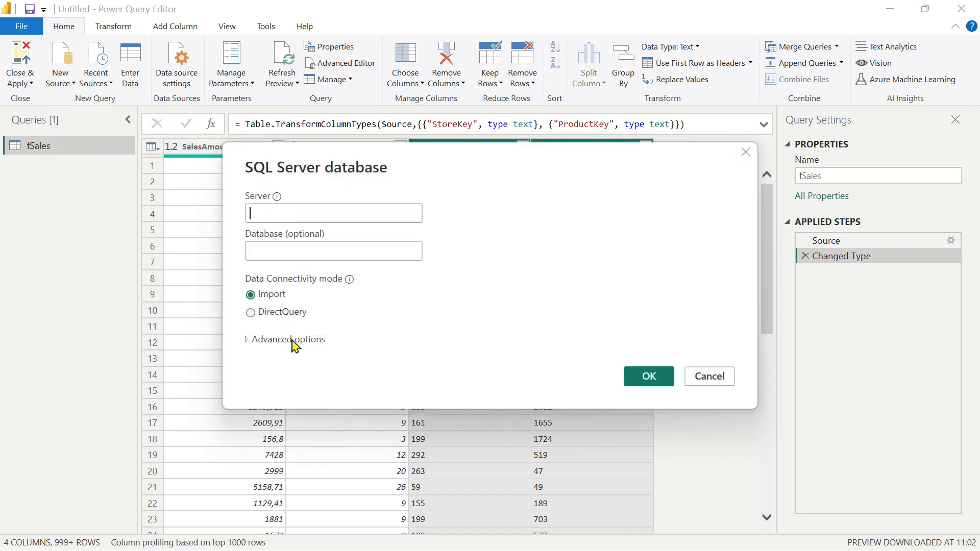
click(746, 153)
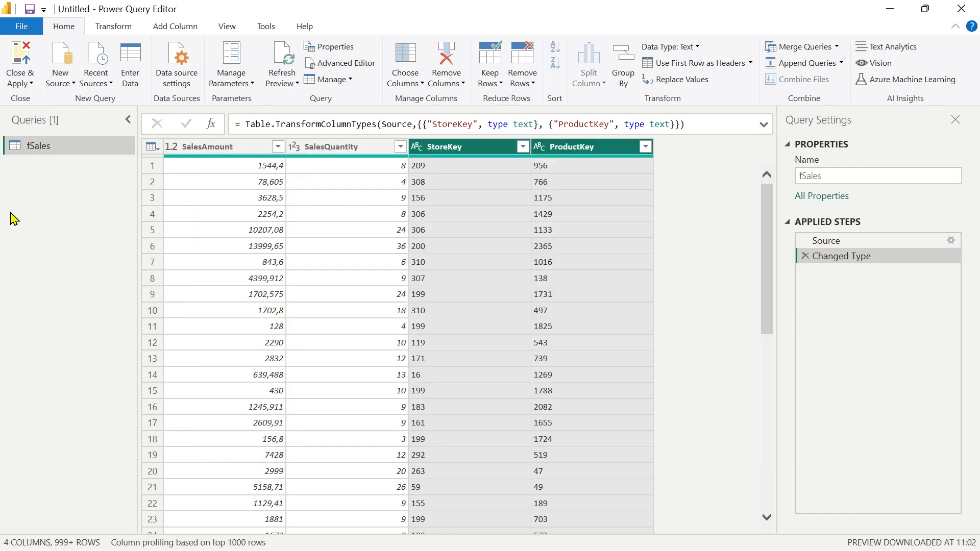
Step: Duplicate the fSales query and put the SQL statement in the copy's Source formula on its own line
right_click(49, 150)
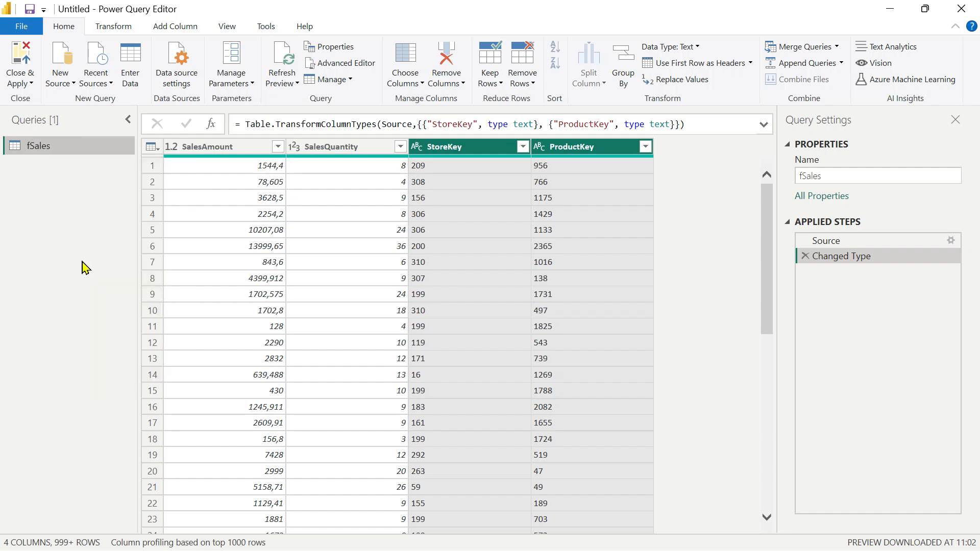
click(82, 254)
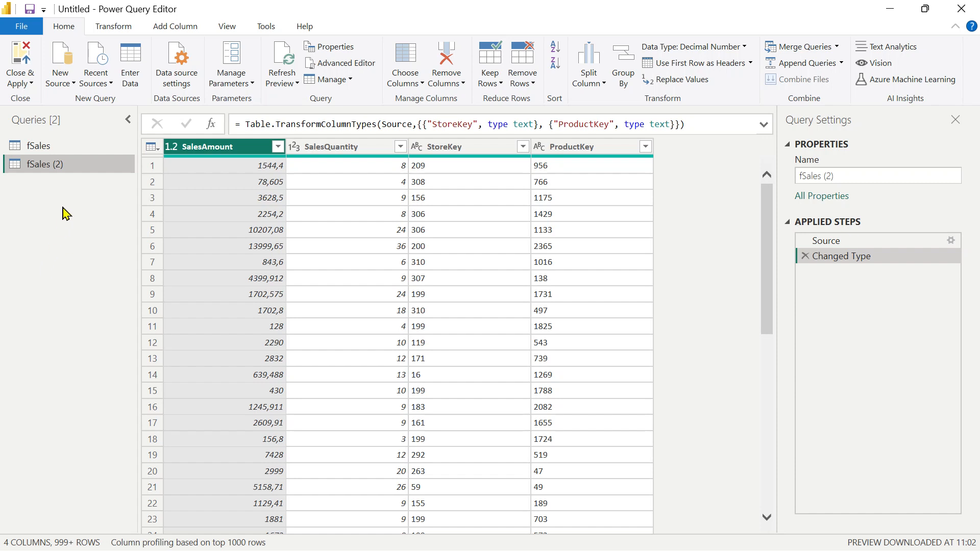
click(828, 241)
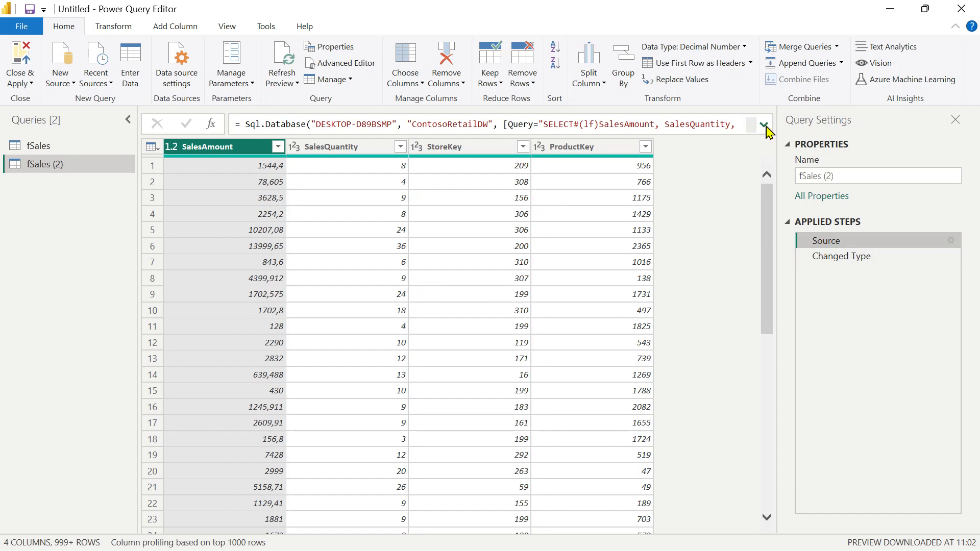
click(764, 128)
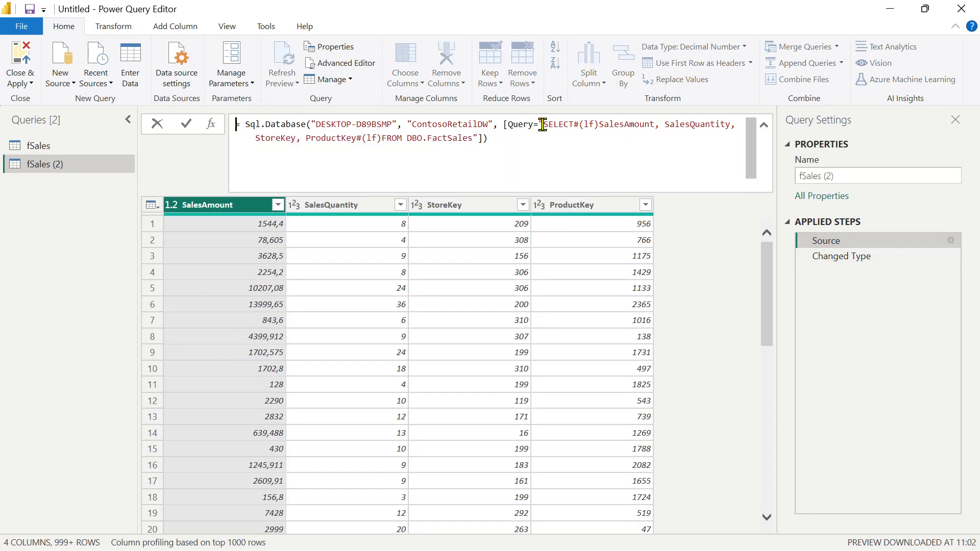
key(shift+Return)
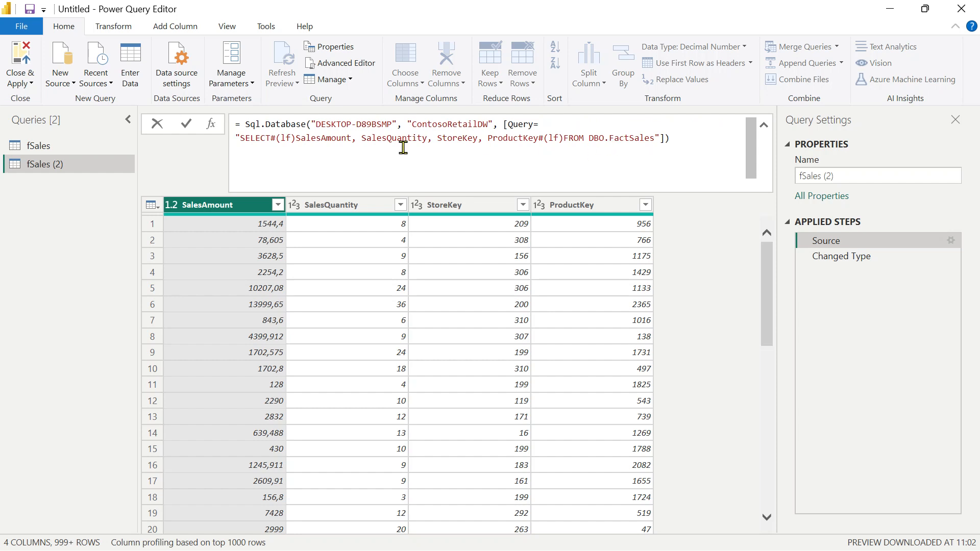
Step: Delete the FactSales SELECT statement from the duplicated query's Source formula, keeping the surrounding quotation marks
double_click(297, 139)
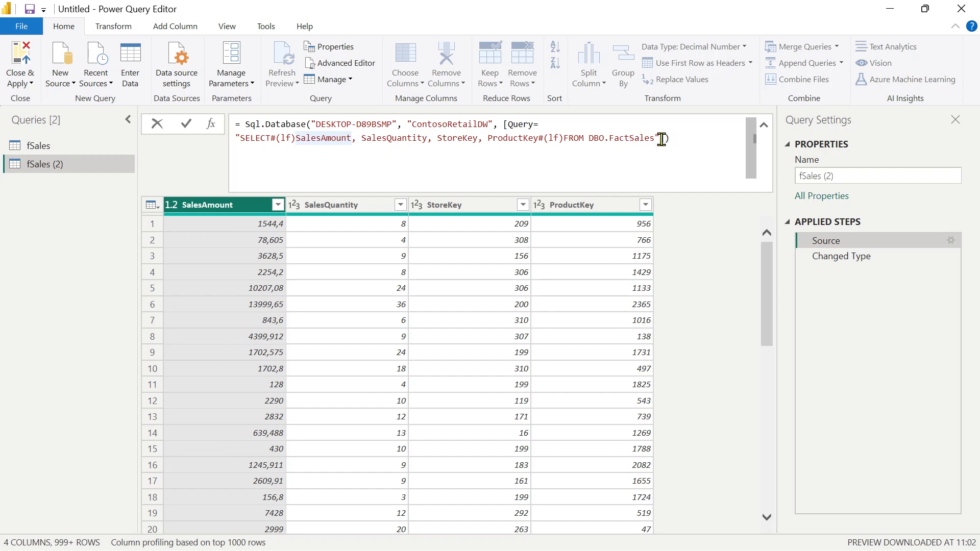
drag(297, 138, 270, 138)
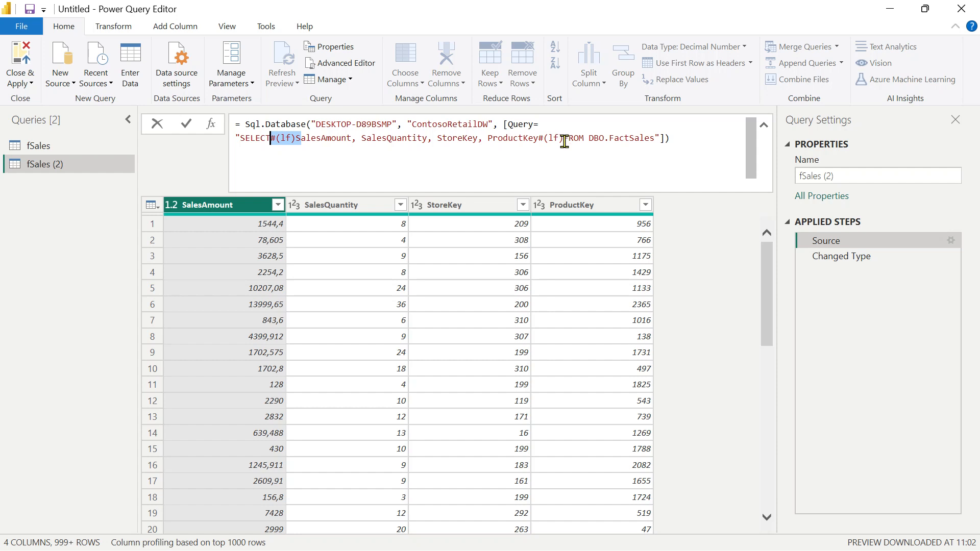
drag(564, 138, 539, 138)
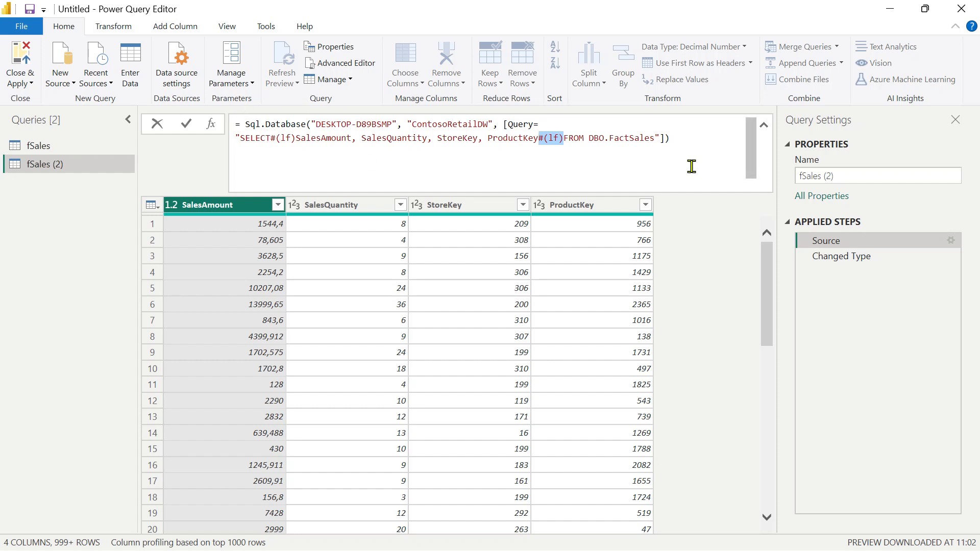
drag(656, 139, 240, 141)
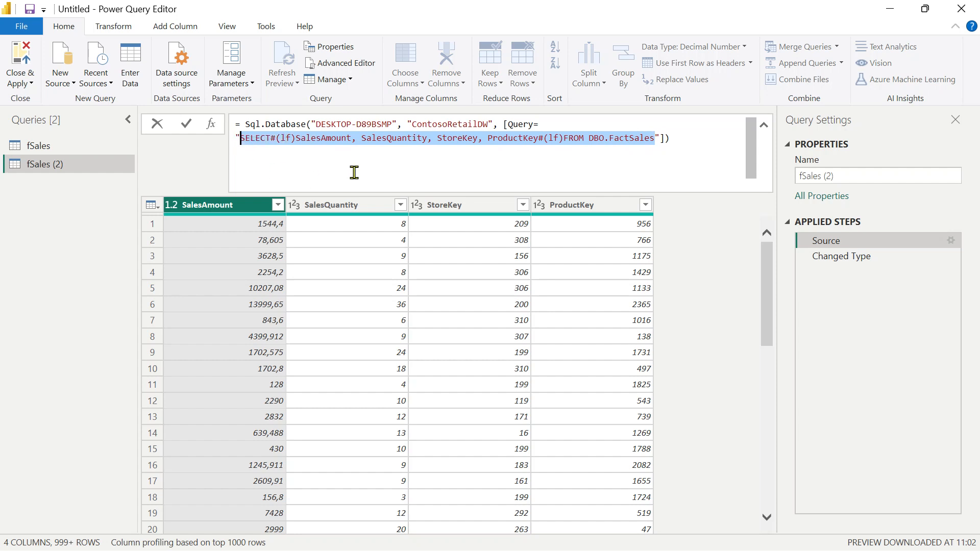
key(Delete)
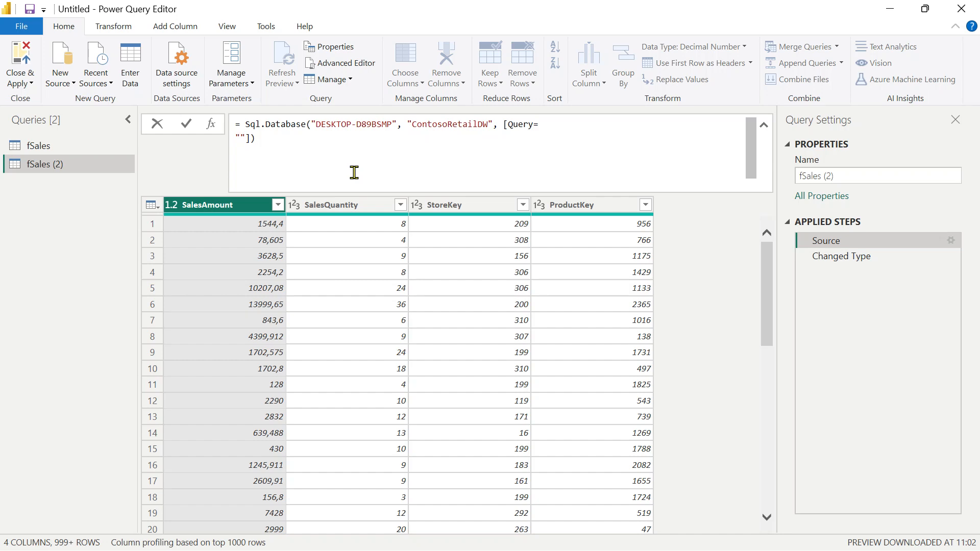
Step: Copy the DimStore query (GeographyKey, StoreName, StoreKey, StoreManager ManagerKey) from SQL Server Management Studio into the empty quotation marks of the duplicate's Source formula
key(alt+Tab)
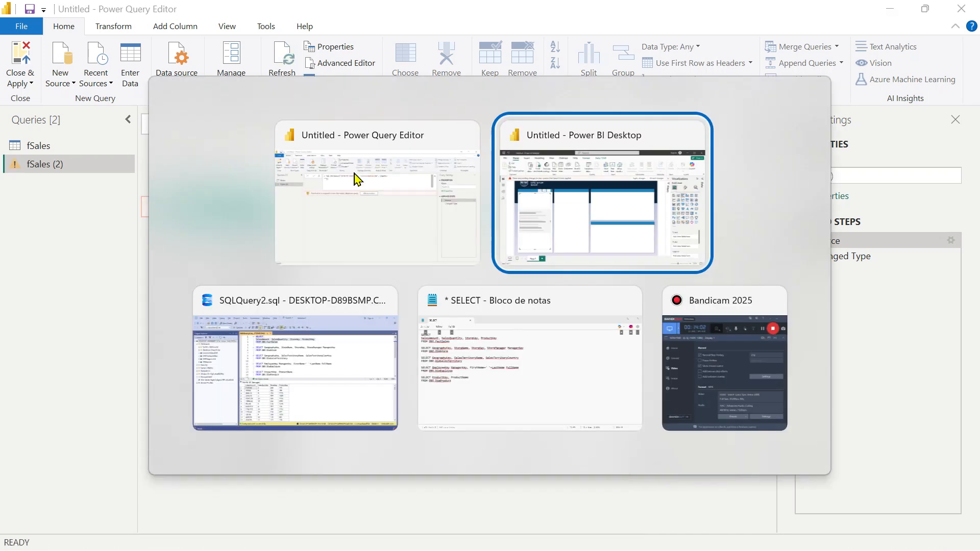
key(alt+Tab)
key(alt+Tab)
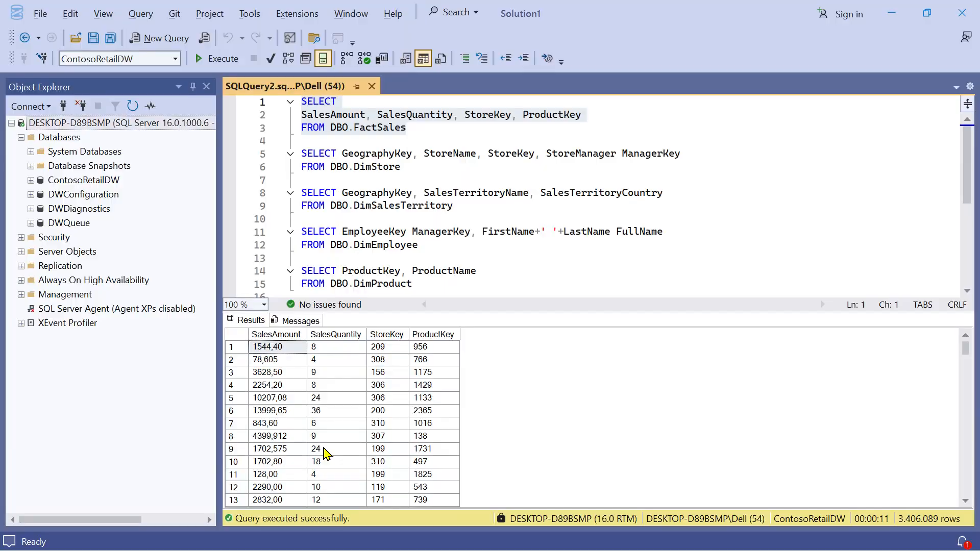
drag(428, 164, 280, 154)
key(ctrl+c)
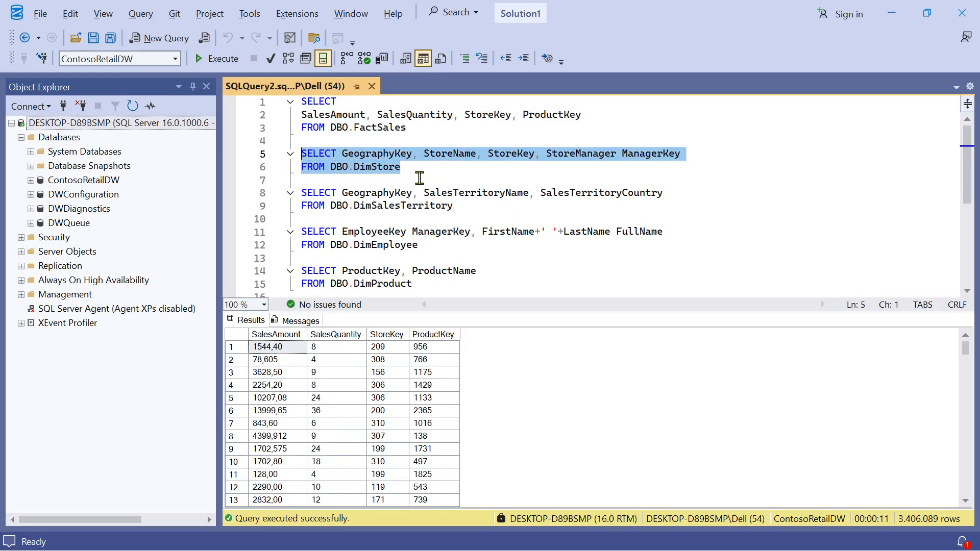
key(alt+Tab)
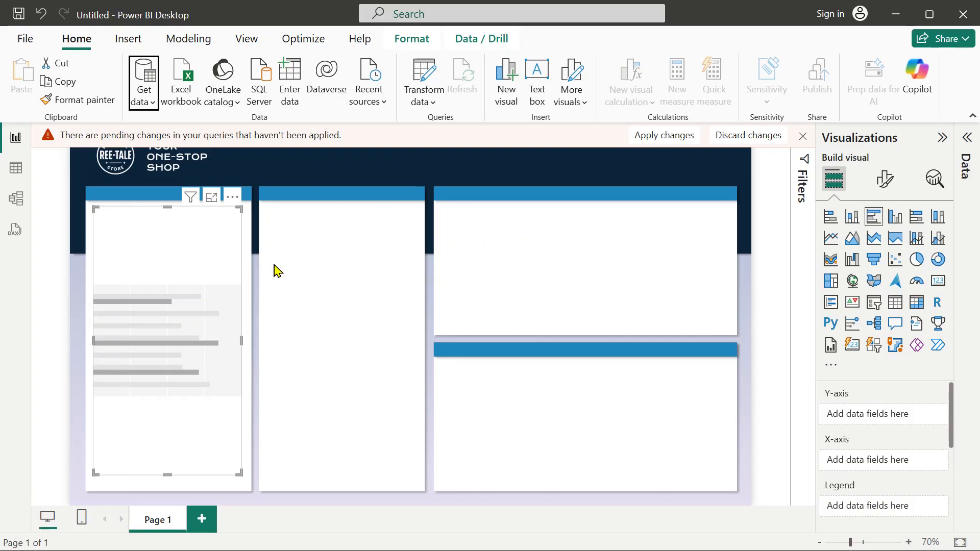
key(alt+Tab)
key(alt+Tab)
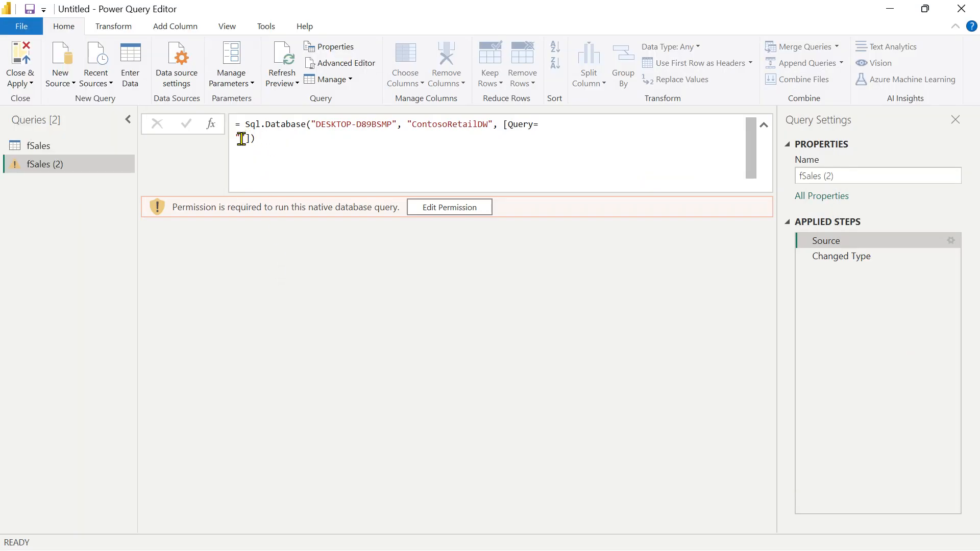
click(241, 138)
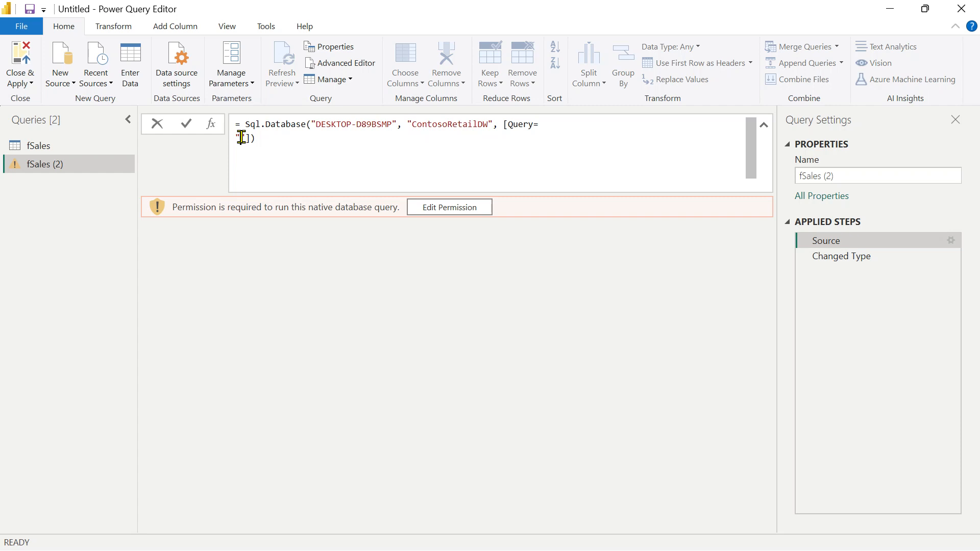
key(ctrl+v)
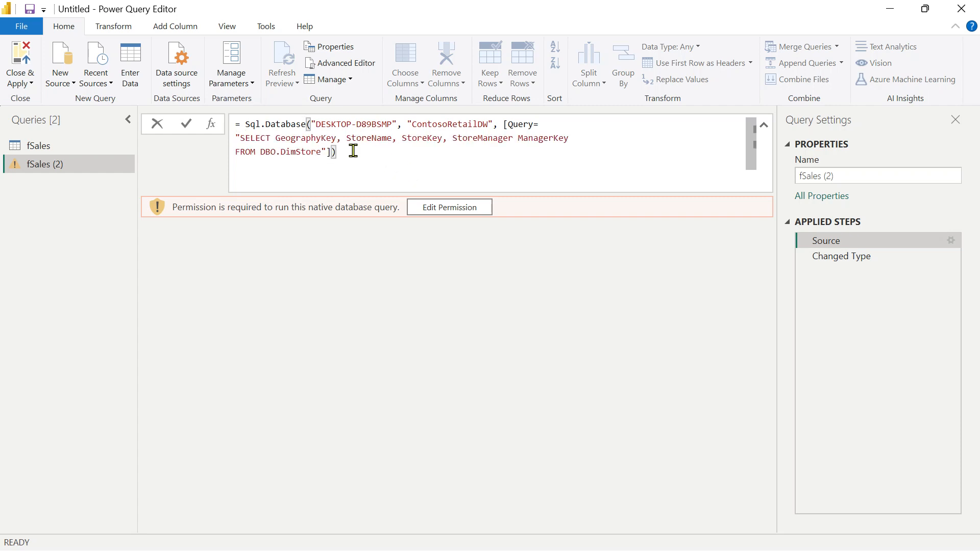
Step: Commit the new Source formula, approve running the native database query on ContosoRetailDW, and look through the store rows
key(Return)
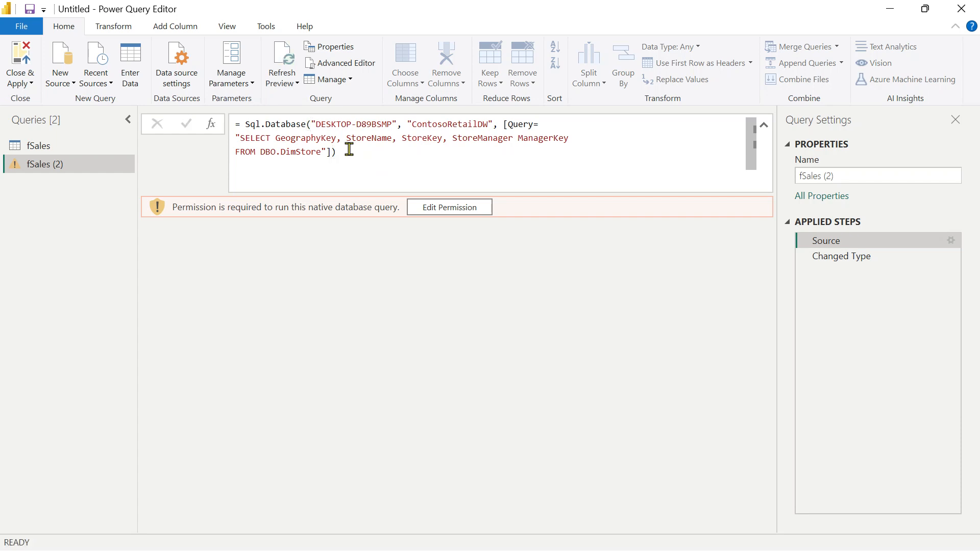
click(442, 210)
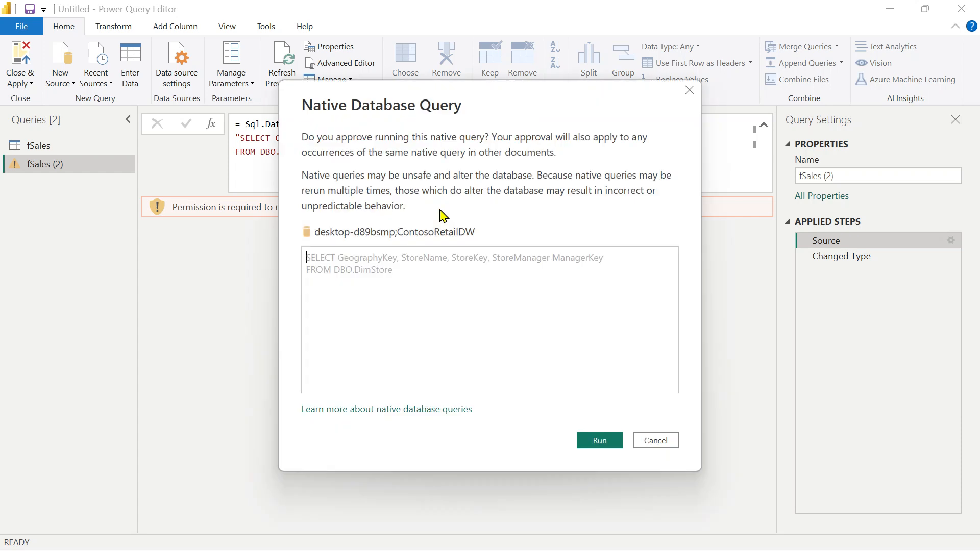
click(608, 442)
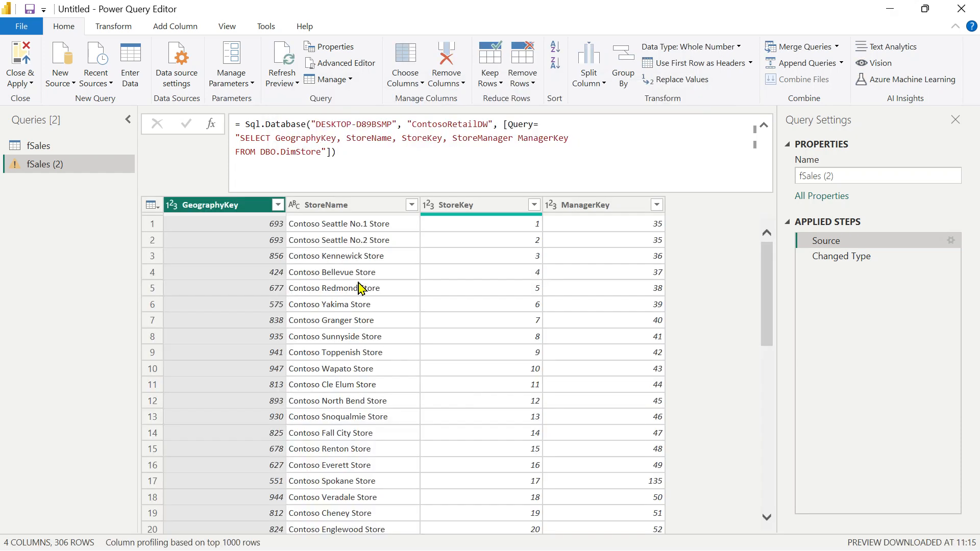
scroll(492, 339, down, 5)
scroll(492, 339, up, 5)
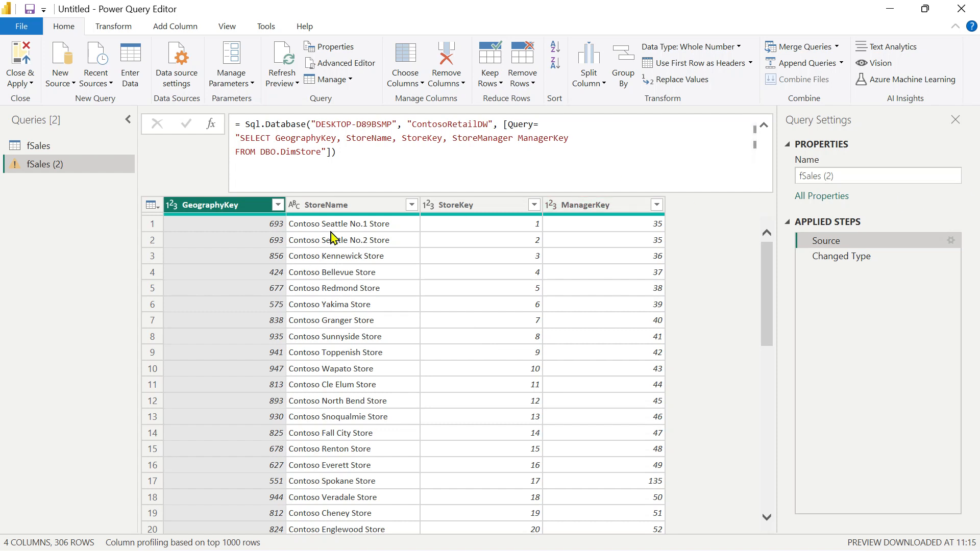
Step: Rename the duplicated query as dStores
click(856, 178)
text(dStores)
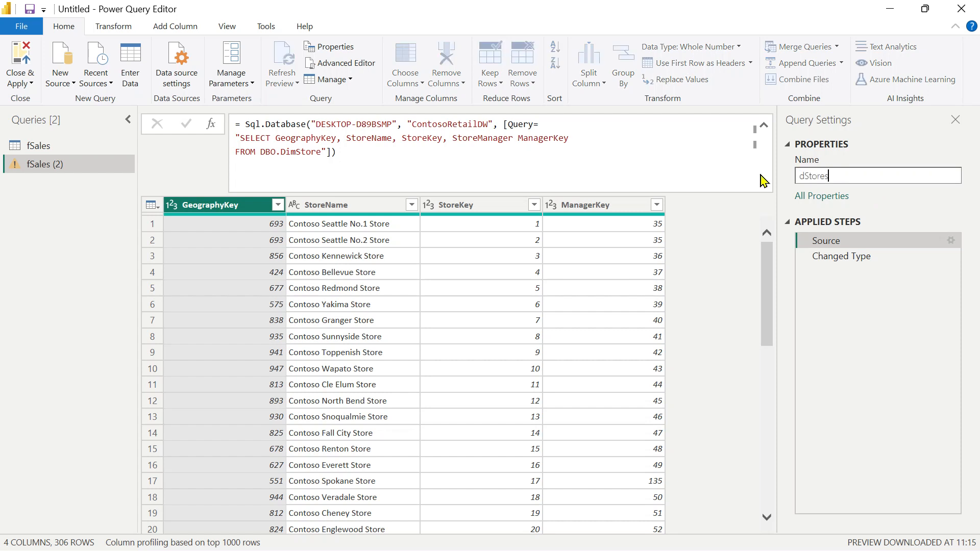
key(Return)
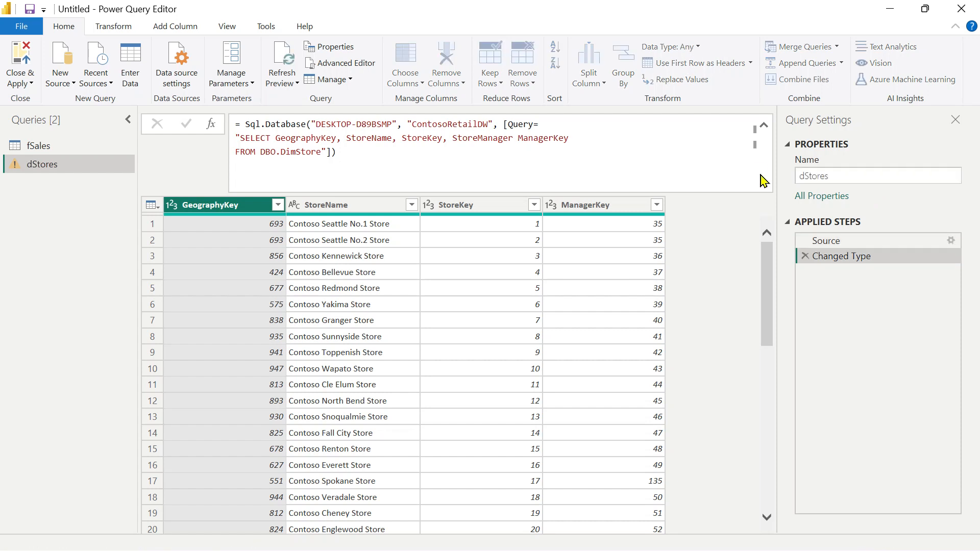
Step: Compare the Source and Changed Type steps of dStores and delete the inherited Changed Type step
click(836, 243)
click(834, 257)
click(830, 245)
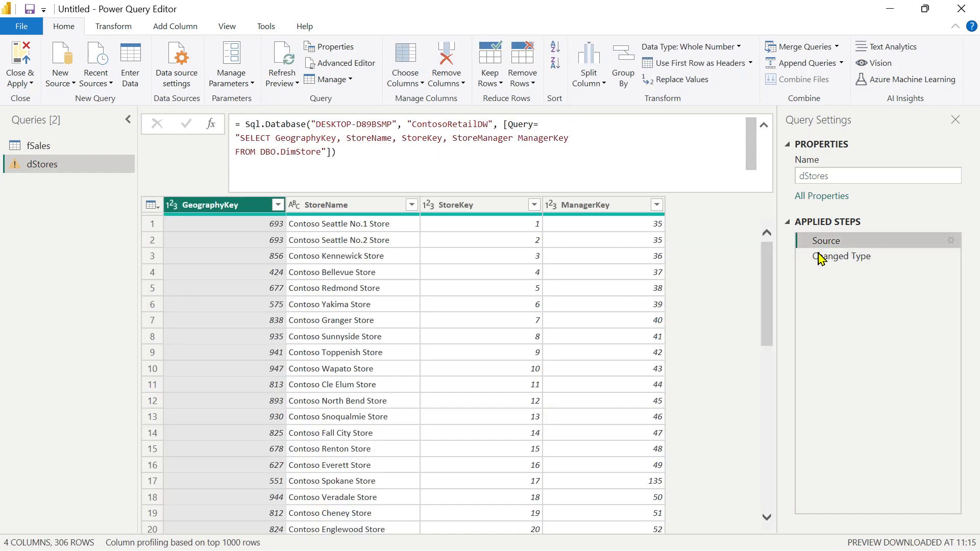
click(833, 260)
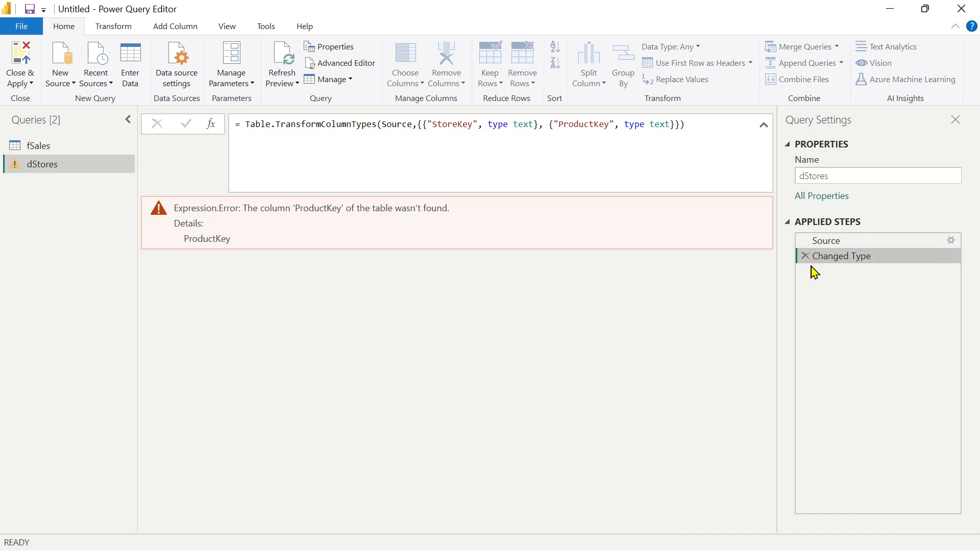
click(806, 256)
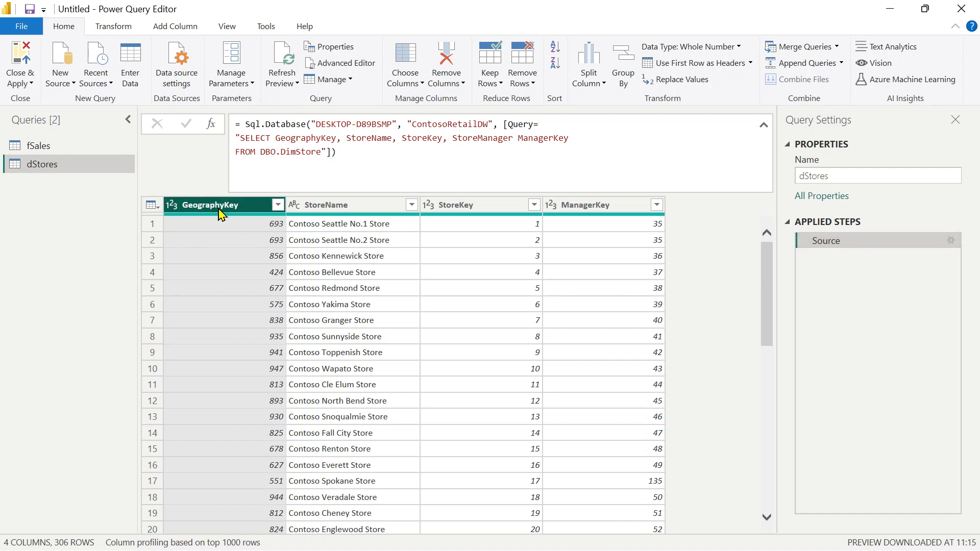
Step: Set the data type of the GeographyKey, StoreKey and ManagerKey columns in dStores to Text
click(172, 206)
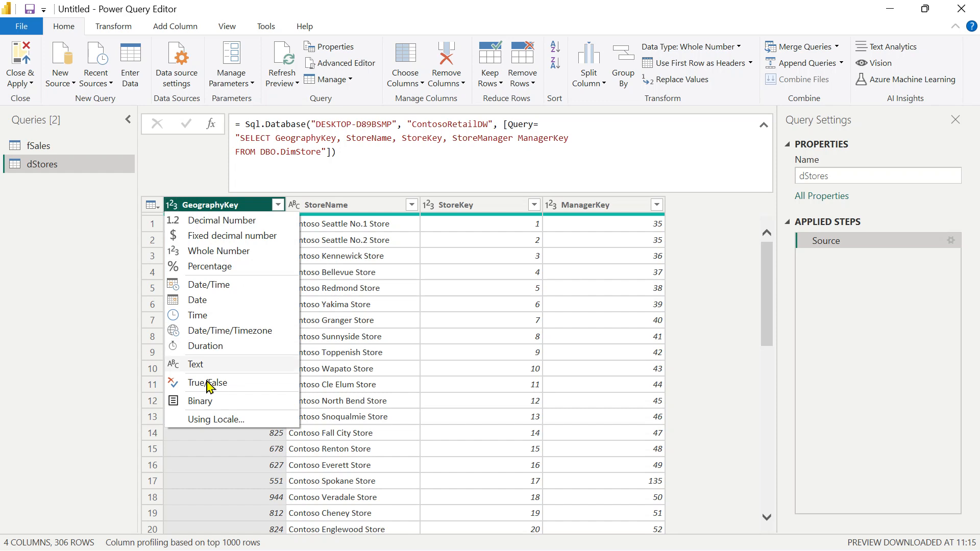
click(183, 365)
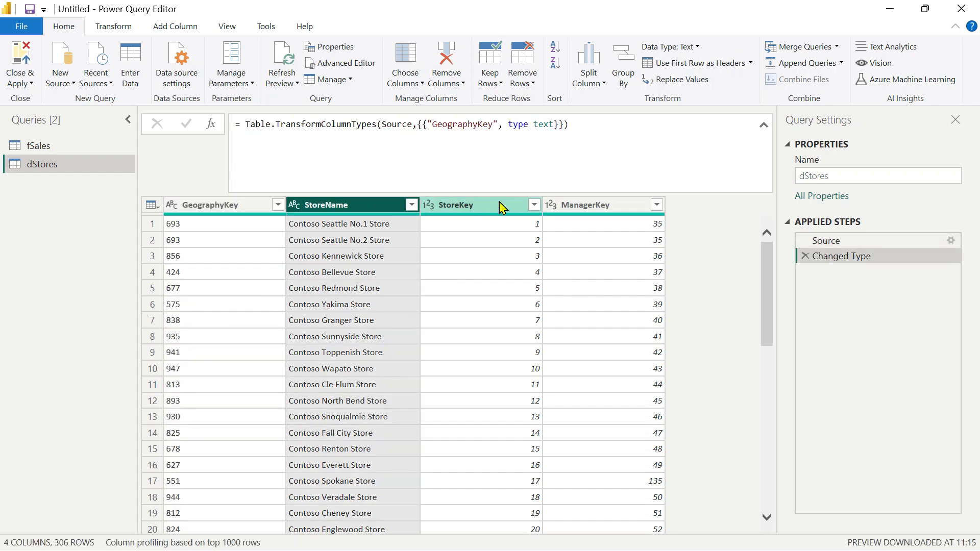
click(501, 211)
ctrl+click(618, 210)
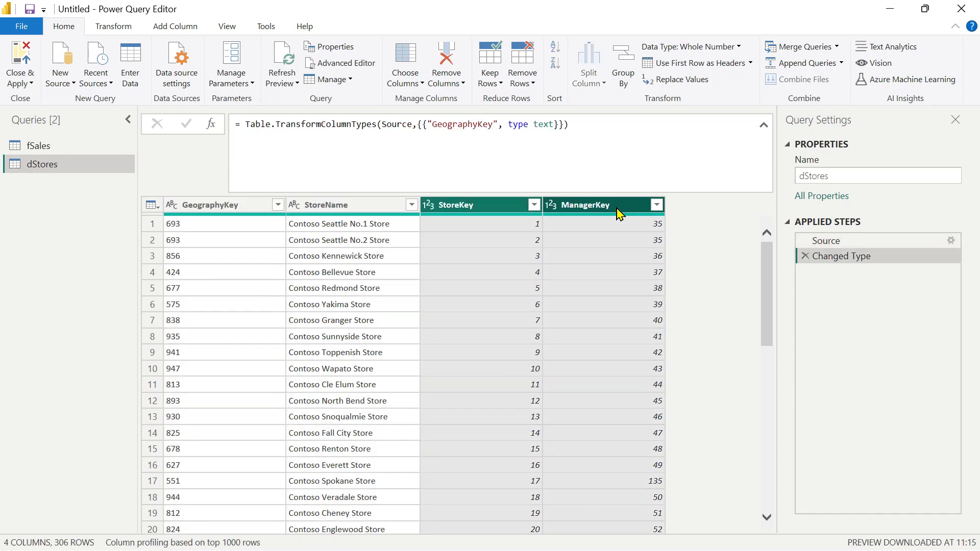
click(113, 26)
click(214, 46)
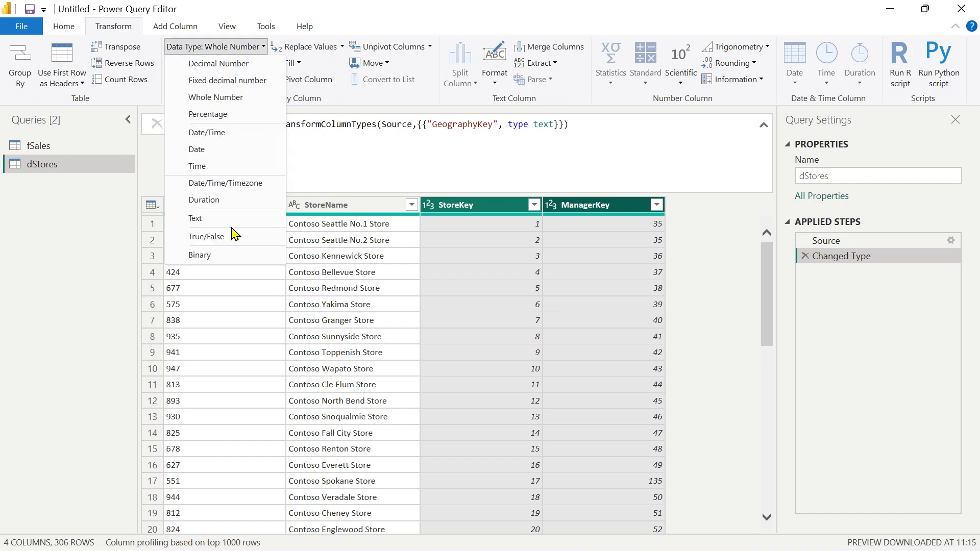
click(196, 218)
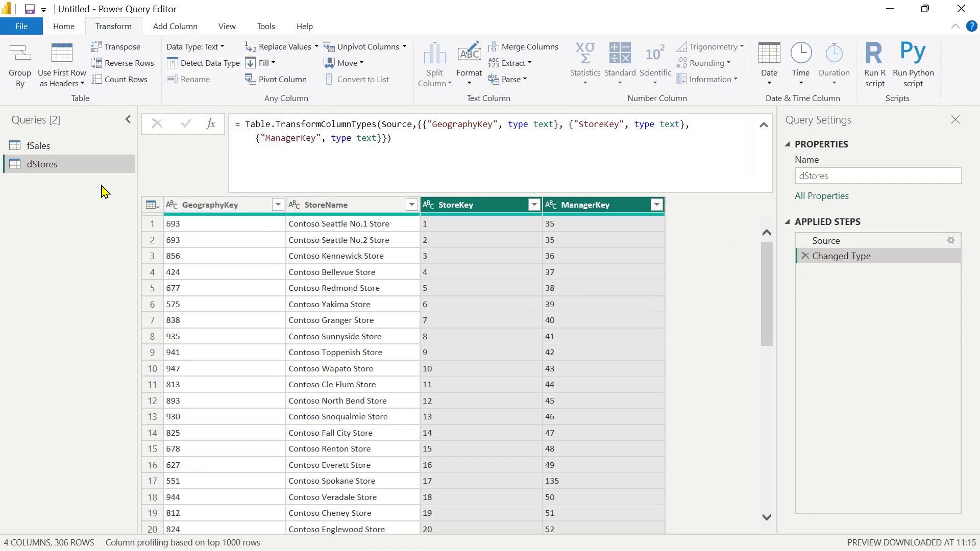
Step: Duplicate the dStores query and delete the Changed Type step from the duplicate
right_click(41, 169)
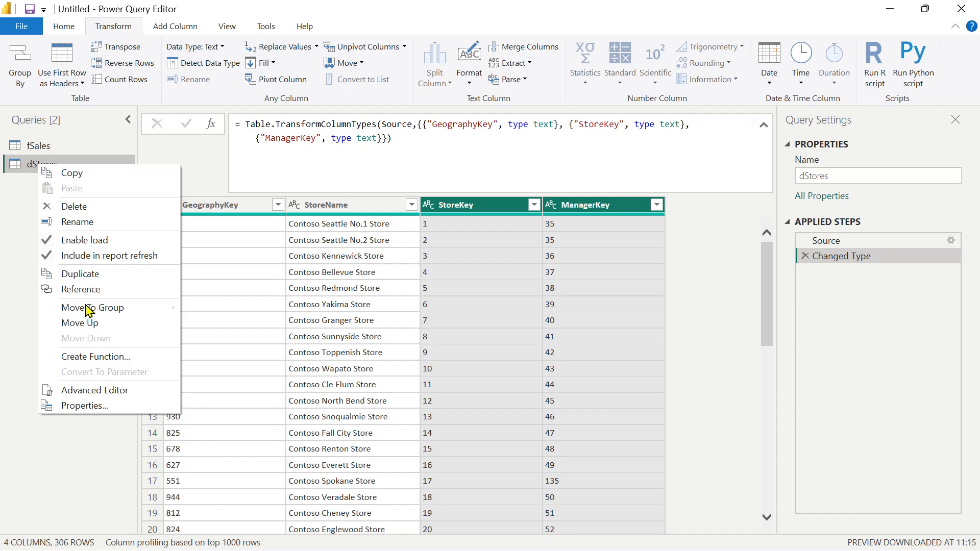
click(79, 274)
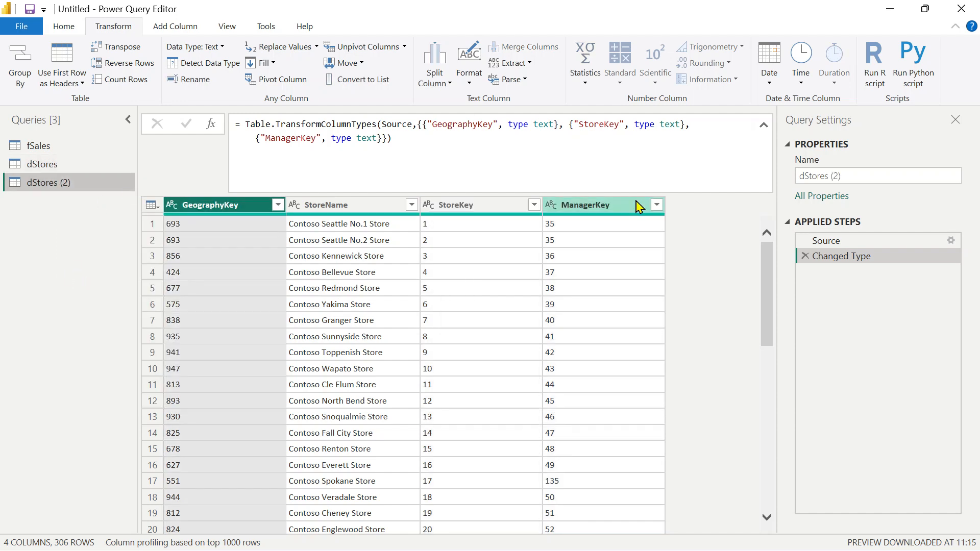
click(806, 256)
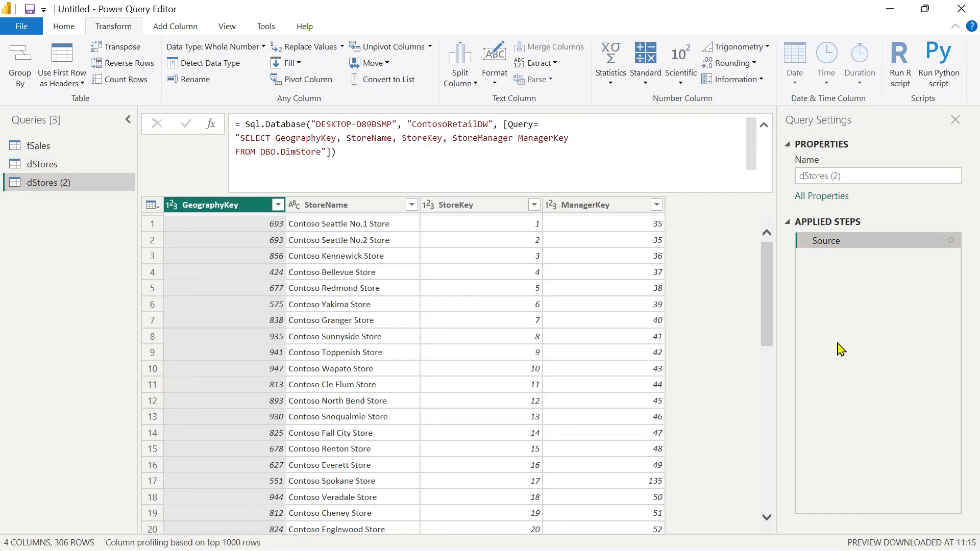
Step: Replace the SQL in the duplicate's Source formula with the DimSalesTerritory query (GeographyKey, SalesTerritoryName, SalesTerritoryCountry) copied from SQL Server Management Studio
click(241, 138)
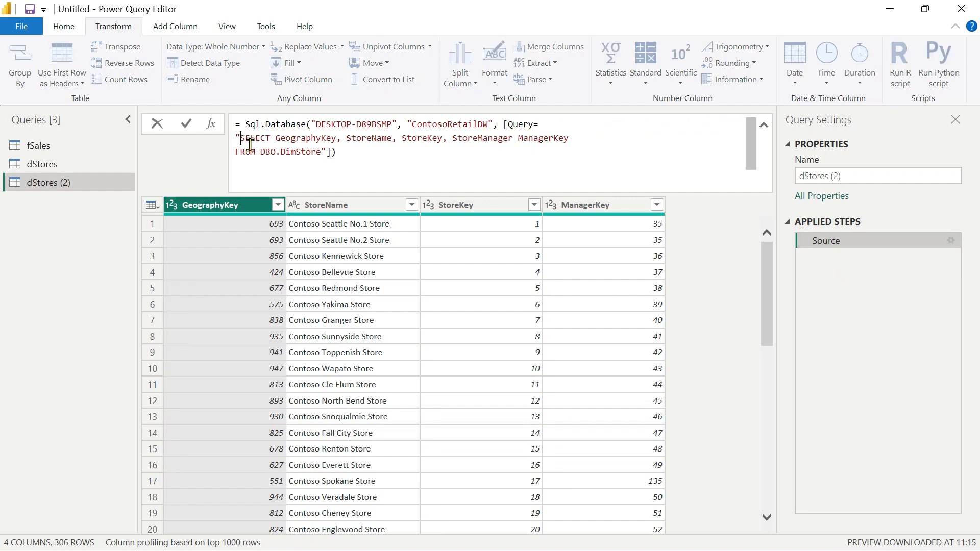
shift+click(321, 151)
key(Delete)
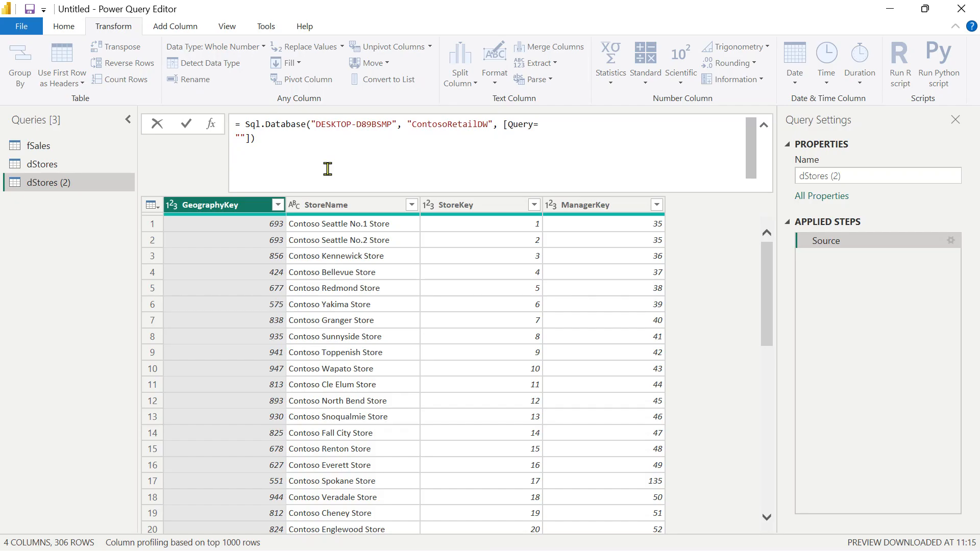
key(alt+Tab)
key(alt+Tab)
key(alt+Tab)
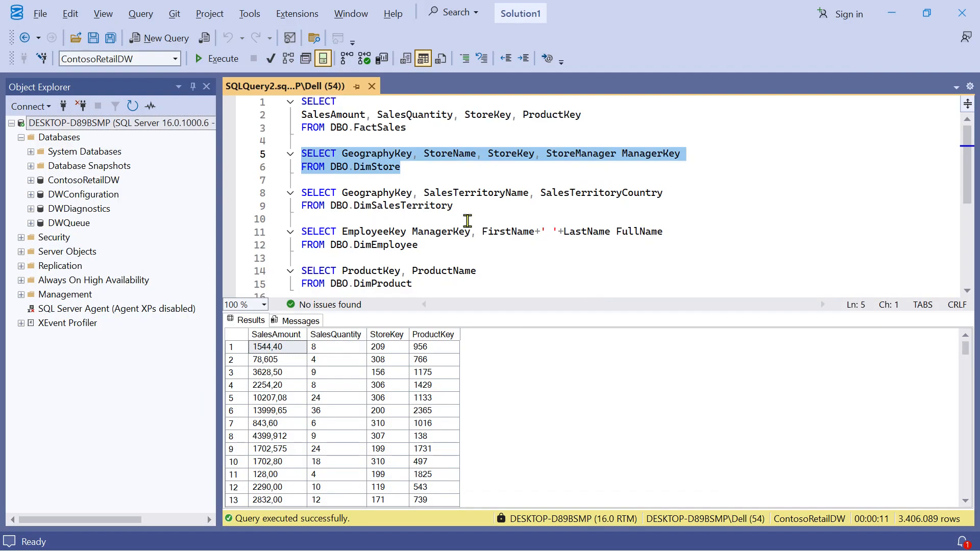
drag(467, 205, 288, 194)
key(ctrl+c)
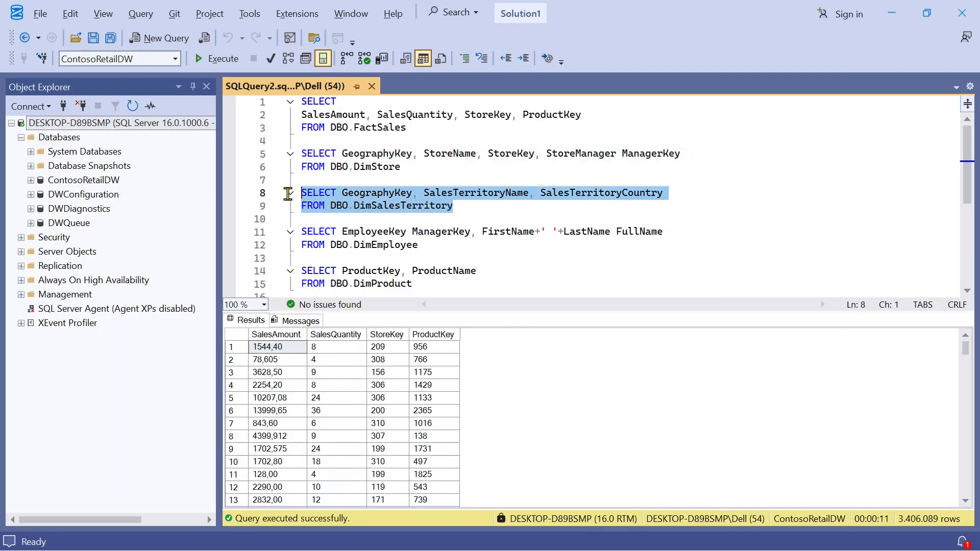
key(alt+Tab)
key(alt+Tab)
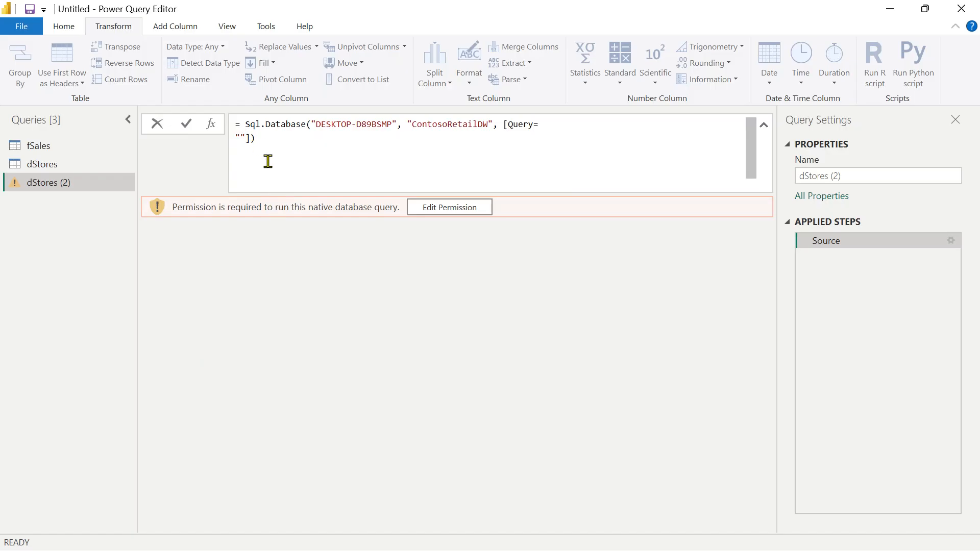
key(ctrl+v)
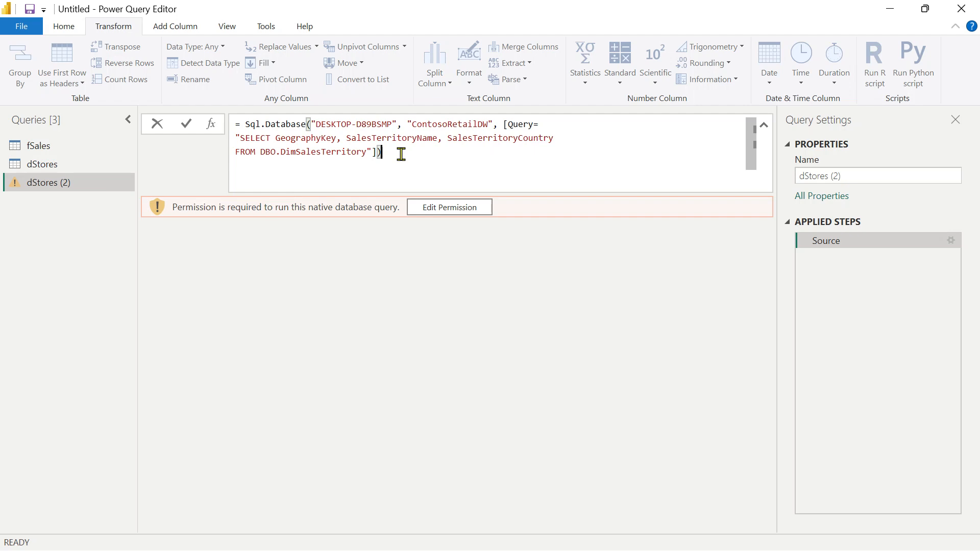
Step: Approve running the DimSalesTerritory native database query and set the GeographyKey column's data type to Text
click(449, 215)
click(599, 440)
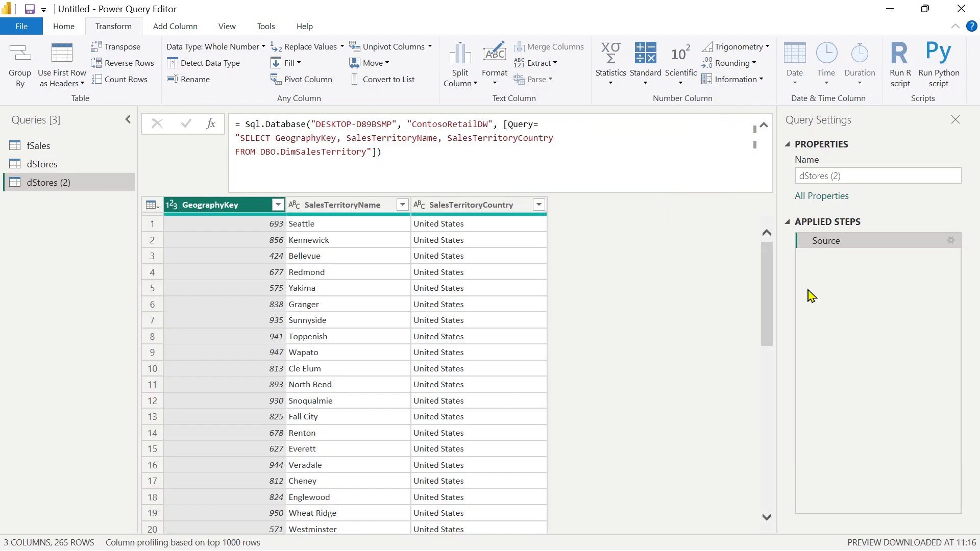
click(171, 206)
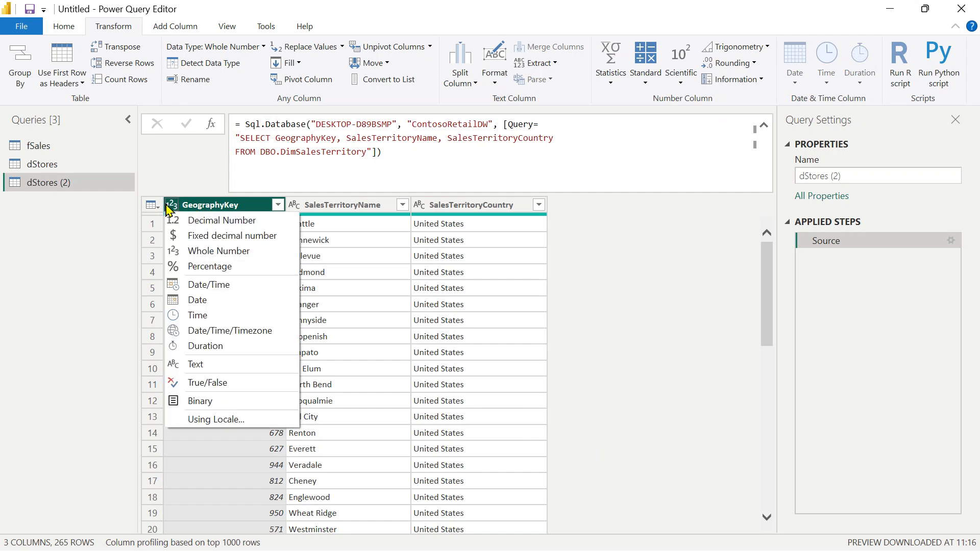
click(182, 366)
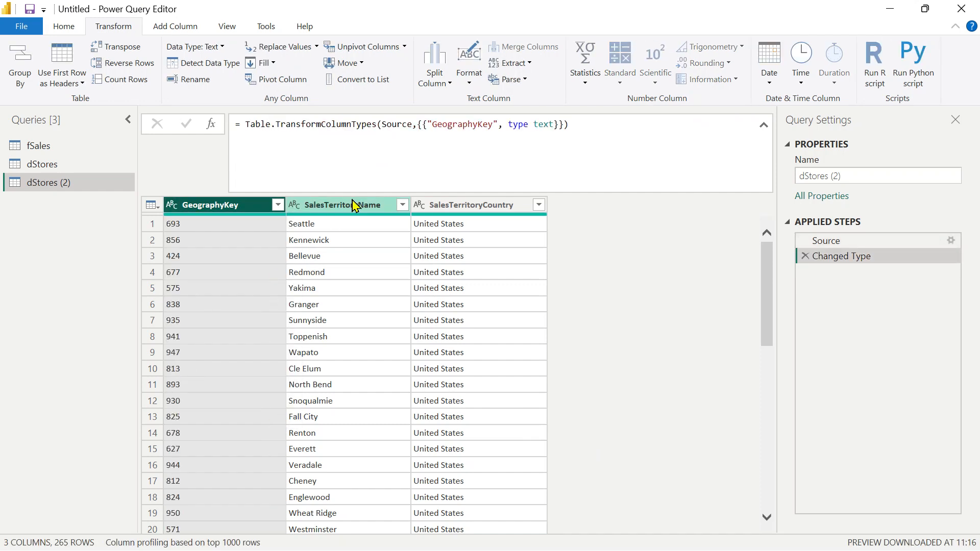
click(351, 205)
click(447, 207)
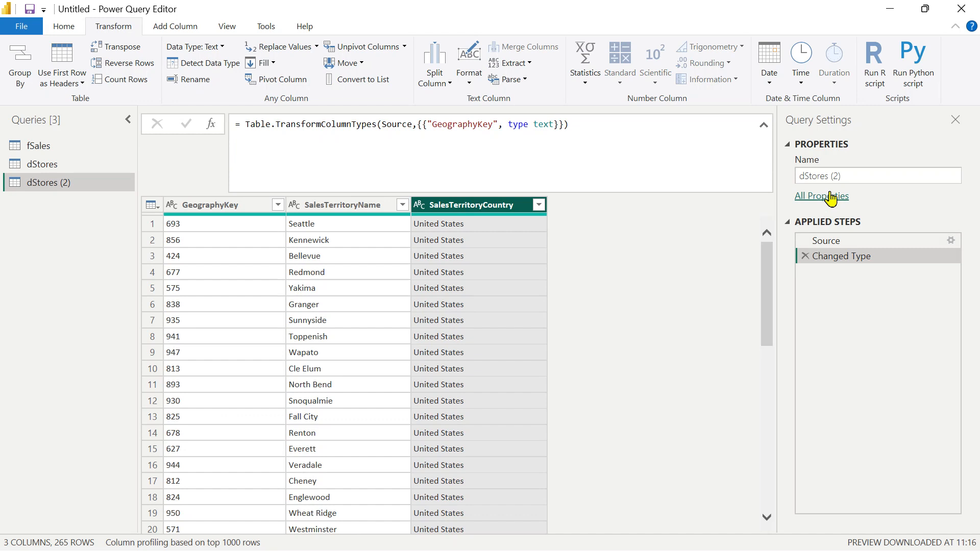
Step: Rename the duplicated sales territory query as dRegions
click(803, 178)
key(BackSpace)
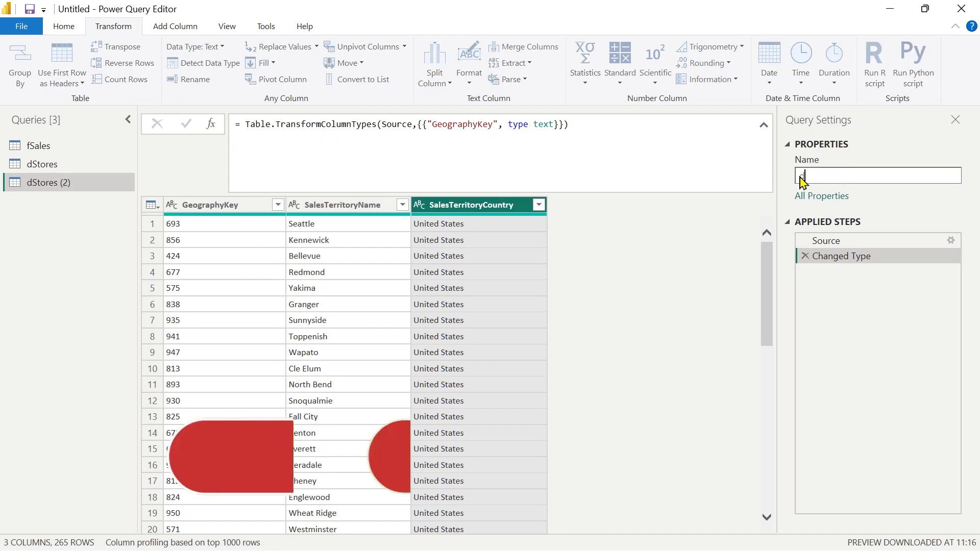
text(dRetsons)
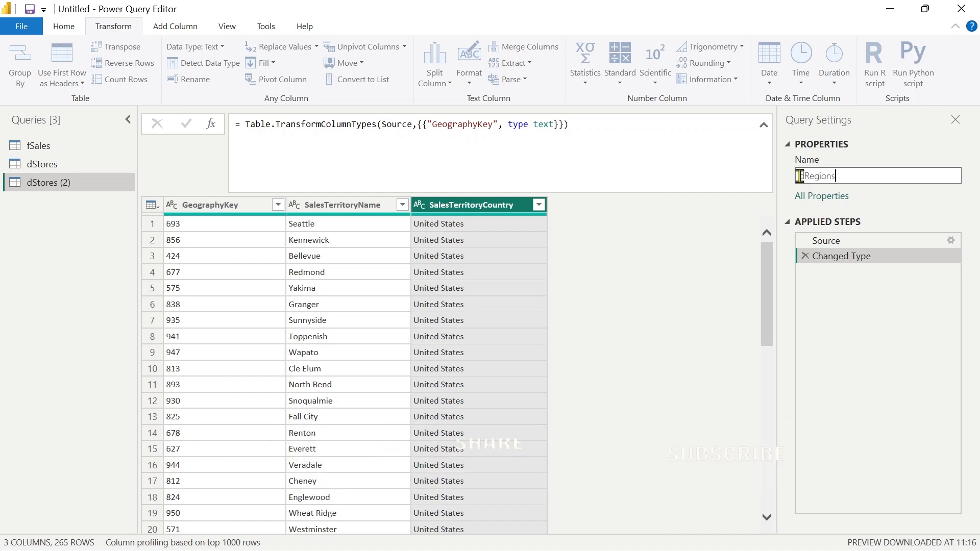
key(Return)
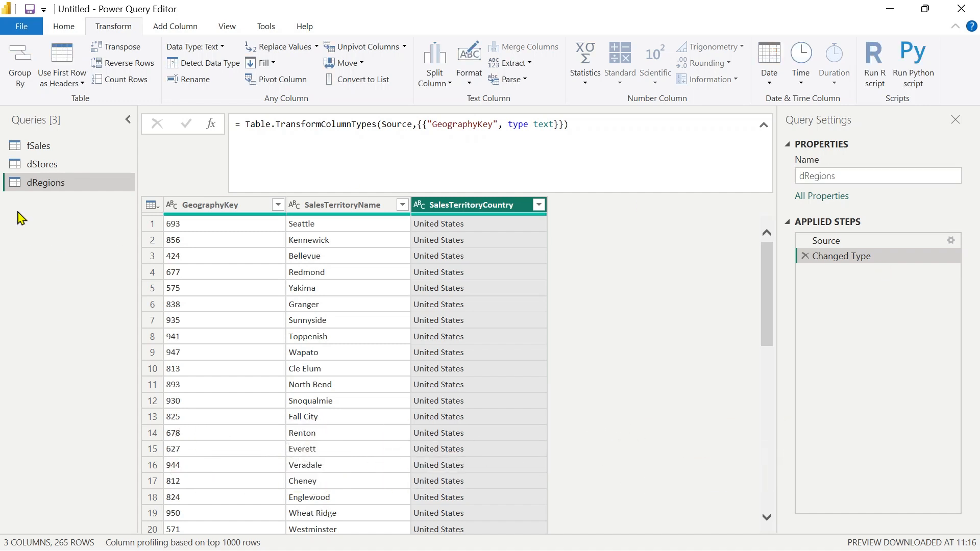
Step: Duplicate the dRegions query and delete the Changed Type step from the duplicate
right_click(53, 194)
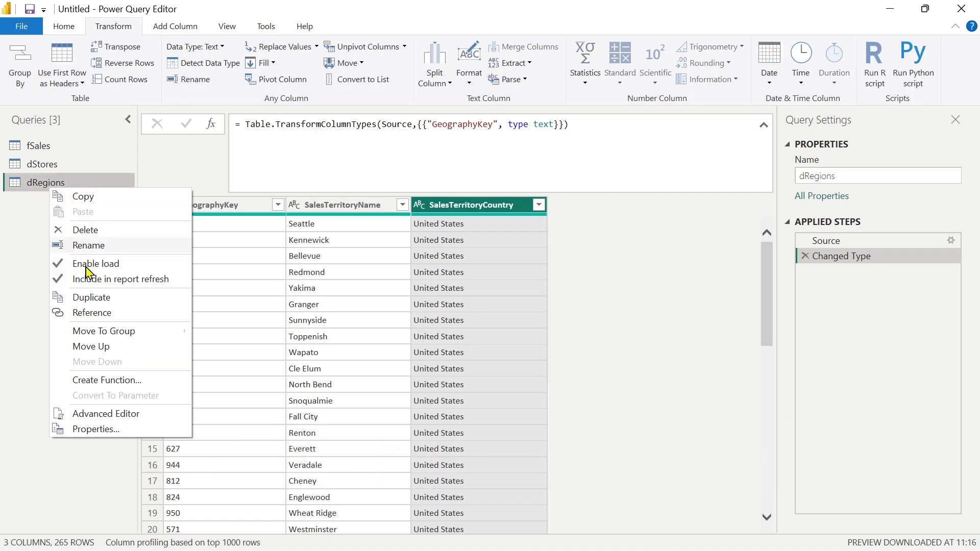
click(95, 297)
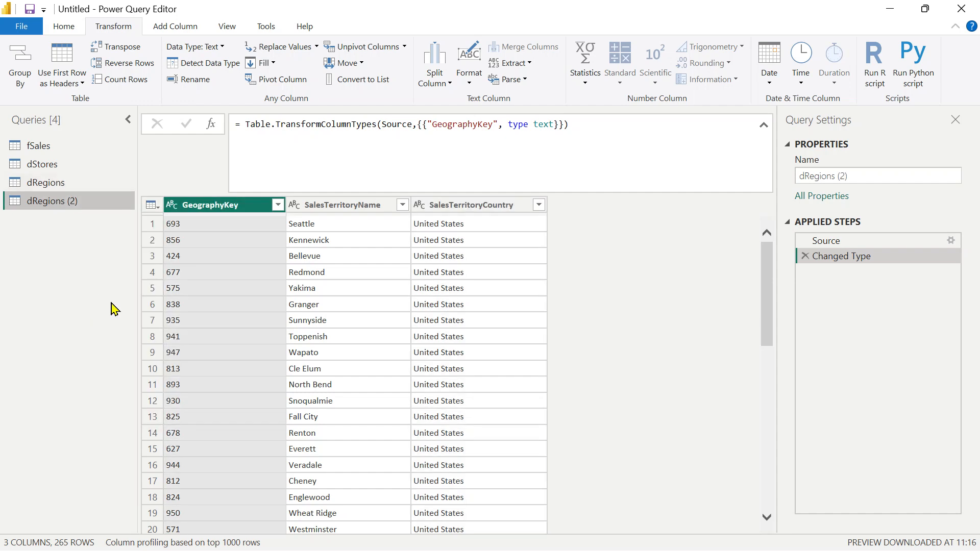
click(805, 256)
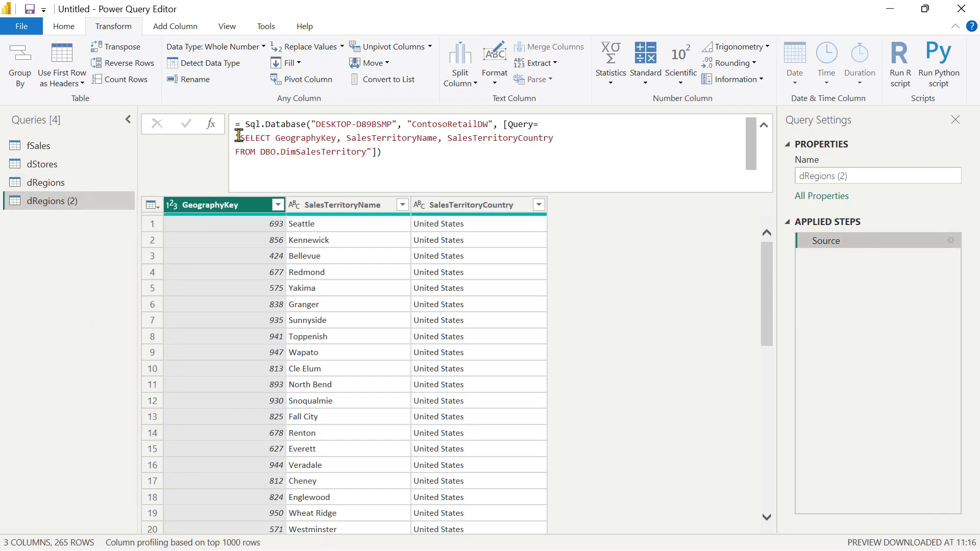
Step: Replace the SQL in the dRegions duplicate's Source formula with the DimEmployee query (EmployeeKey ManagerKey, FirstName+' '+LastName FullName) copied from SQL Server Management Studio
drag(243, 140, 367, 153)
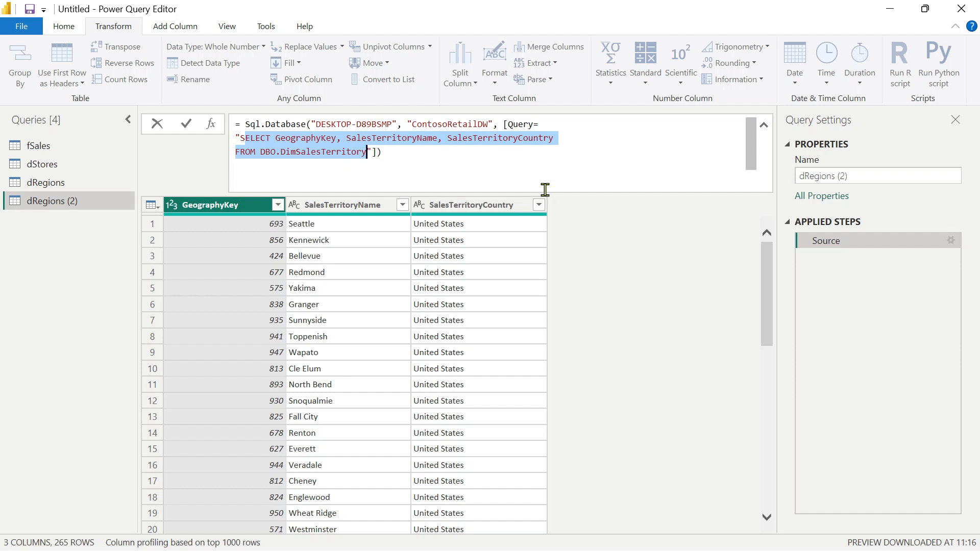
text(S)
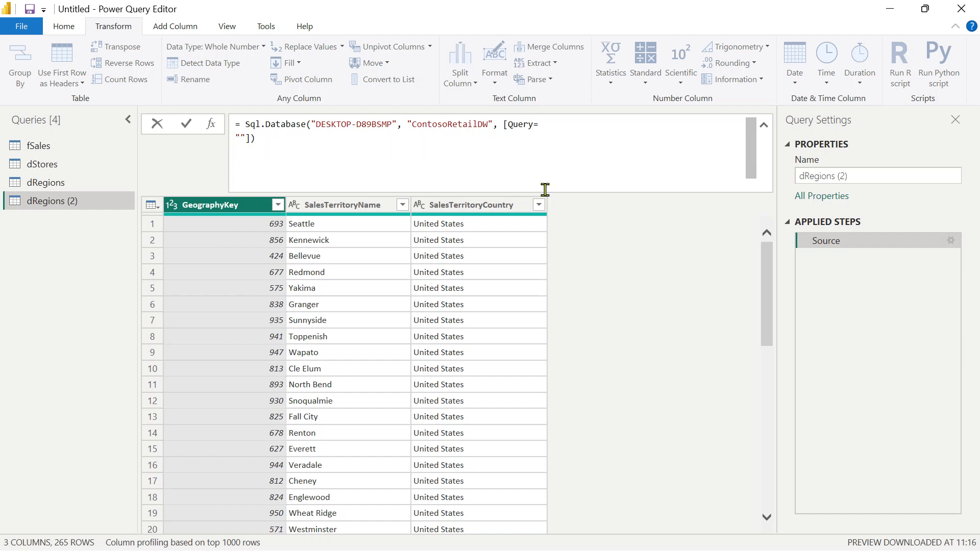
key(alt+Tab)
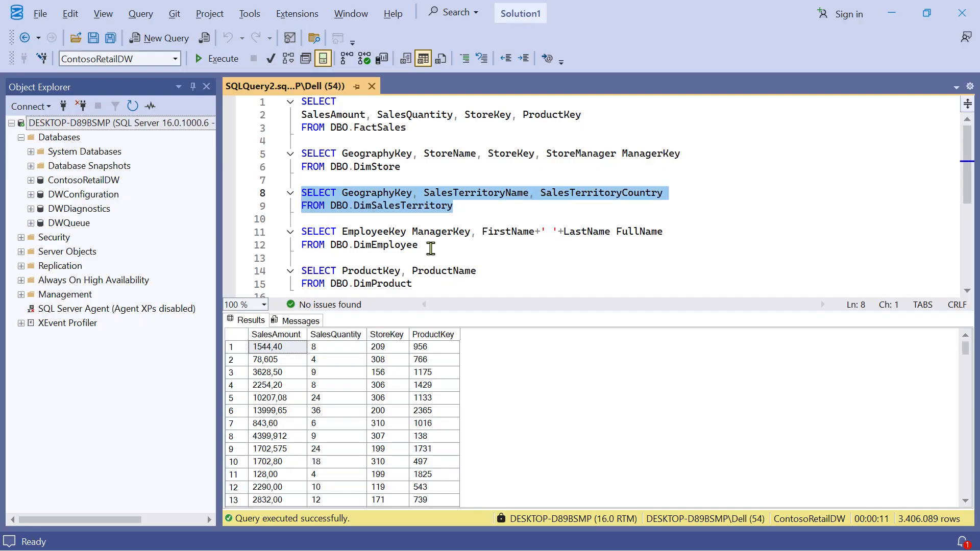
drag(431, 248, 288, 238)
key(ctrl+c)
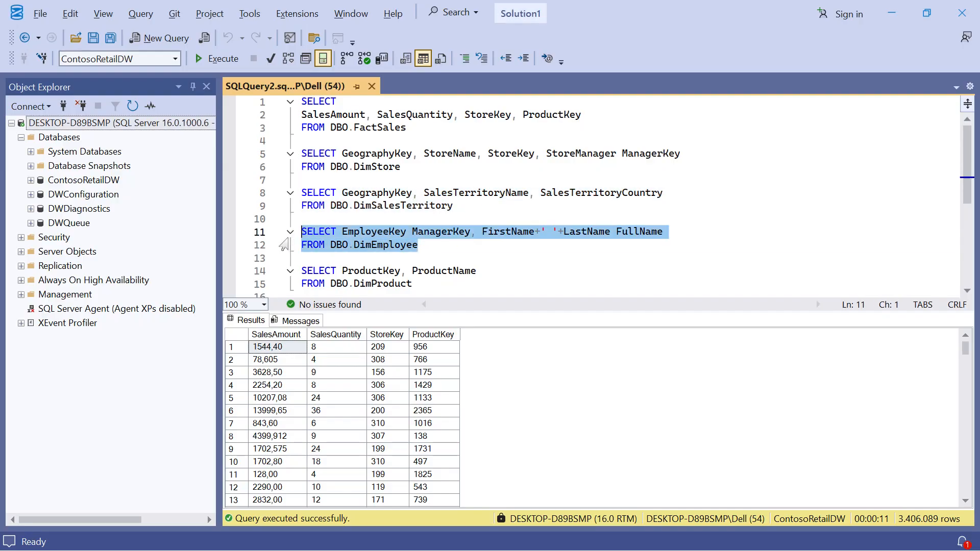
key(alt+Tab)
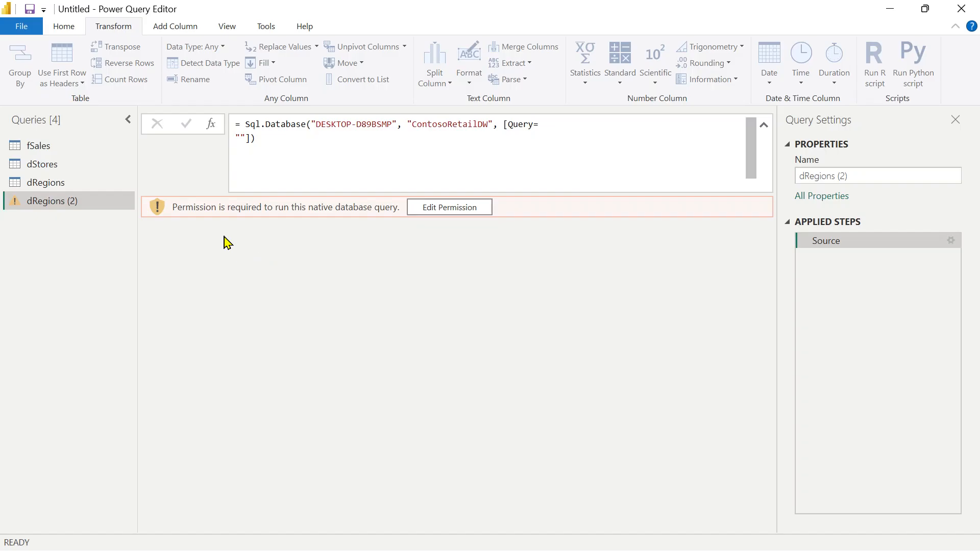
key(ctrl+v)
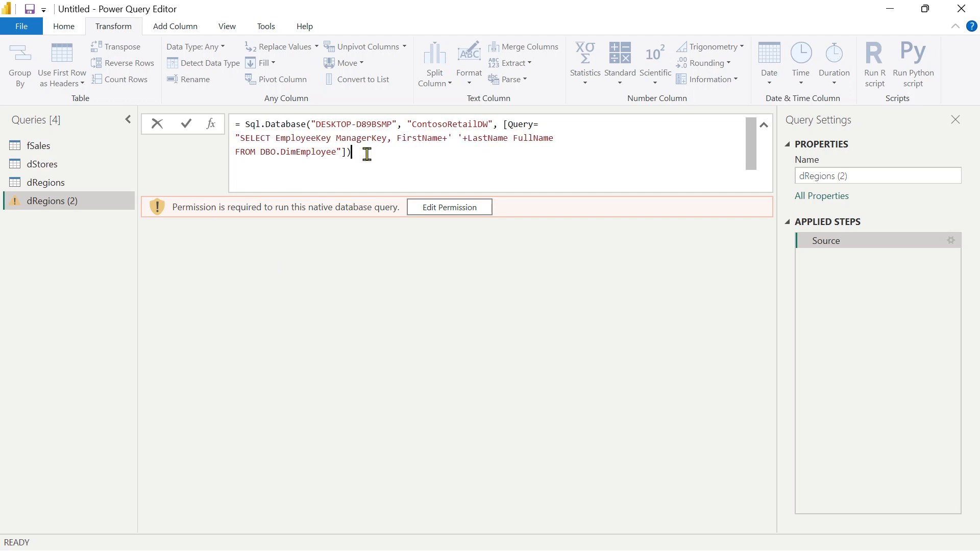
Step: Approve running the DimEmployee native database query and set the ManagerKey column's data type to Text
click(439, 207)
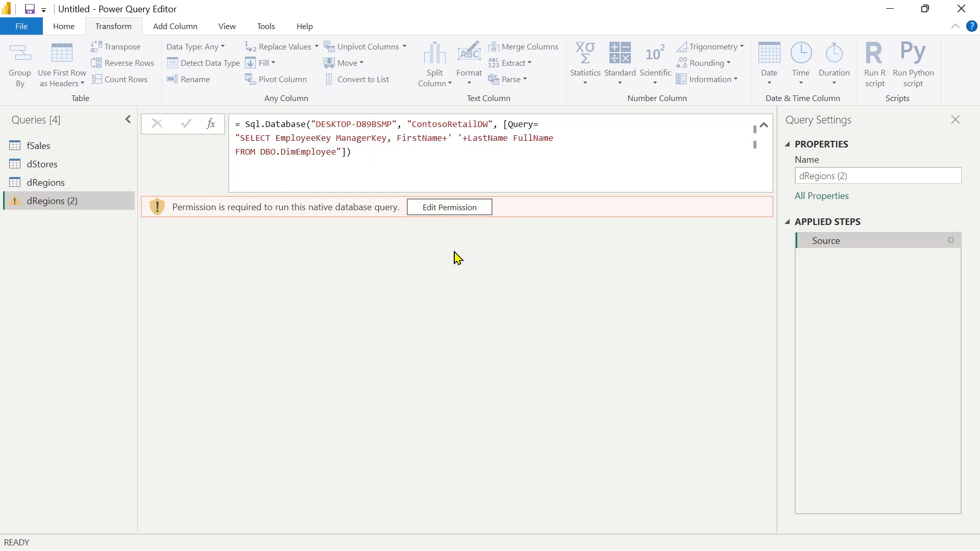
click(463, 214)
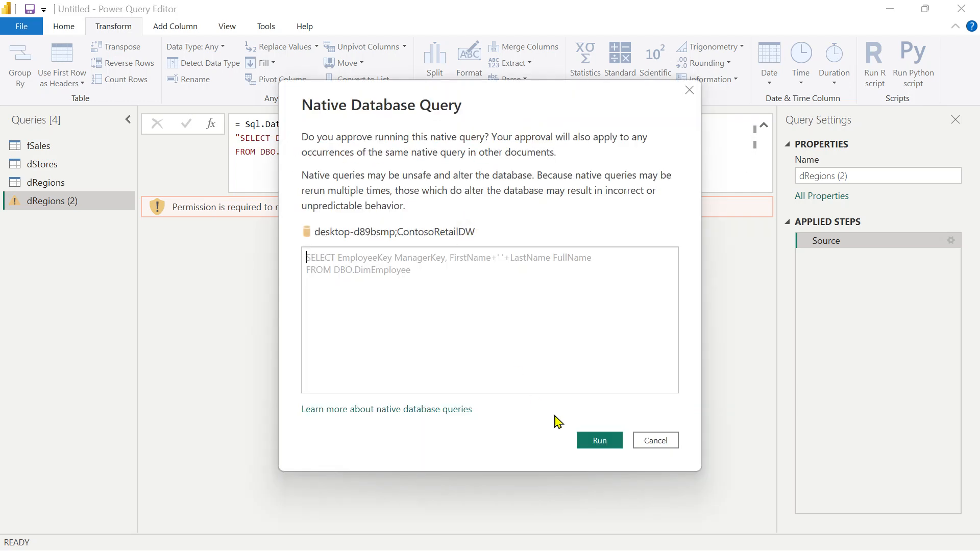
click(606, 448)
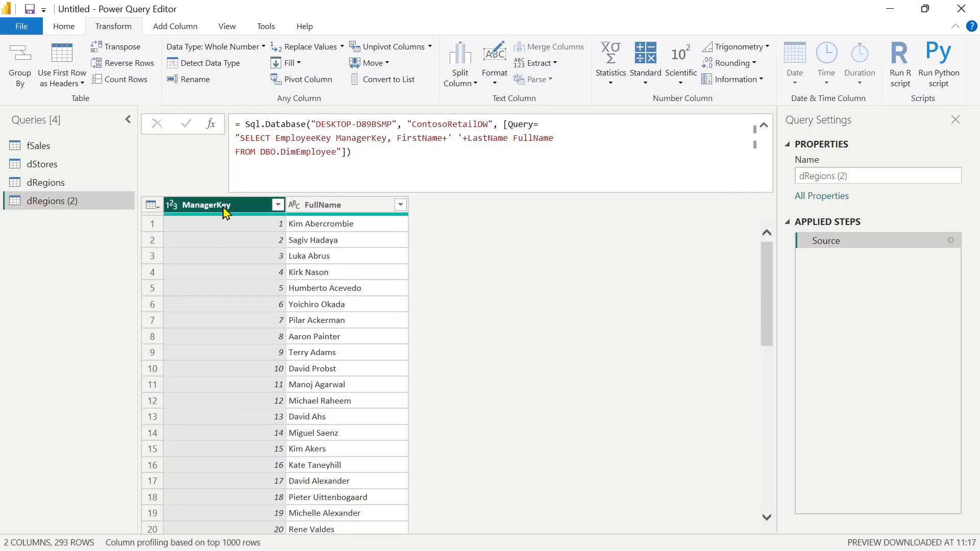
click(174, 209)
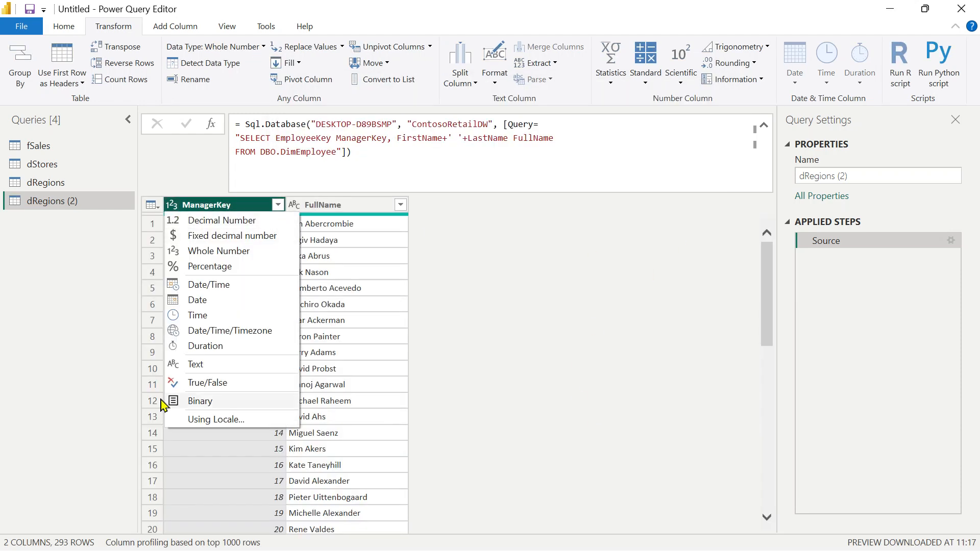
click(169, 364)
click(350, 210)
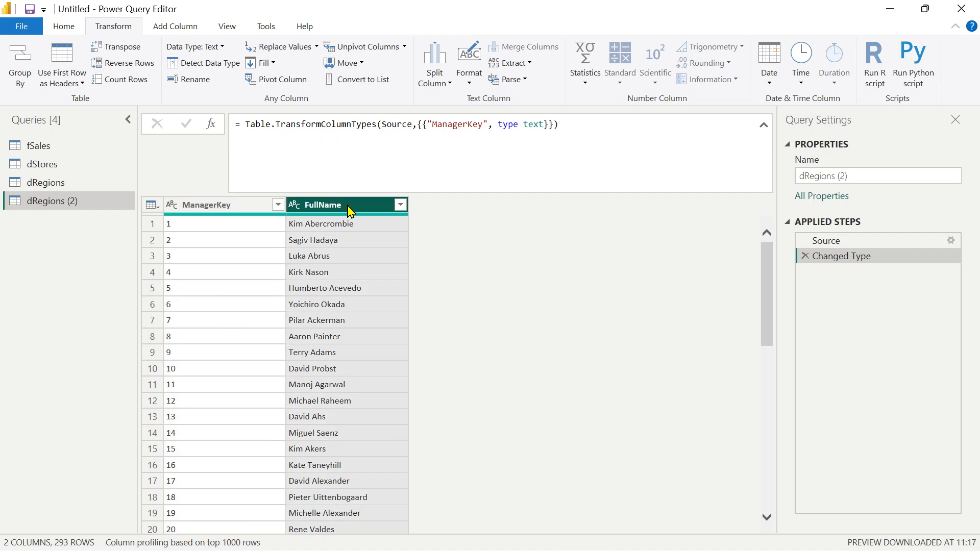
Step: Rename the dRegions duplicate as dEmployees
triple_click(806, 177)
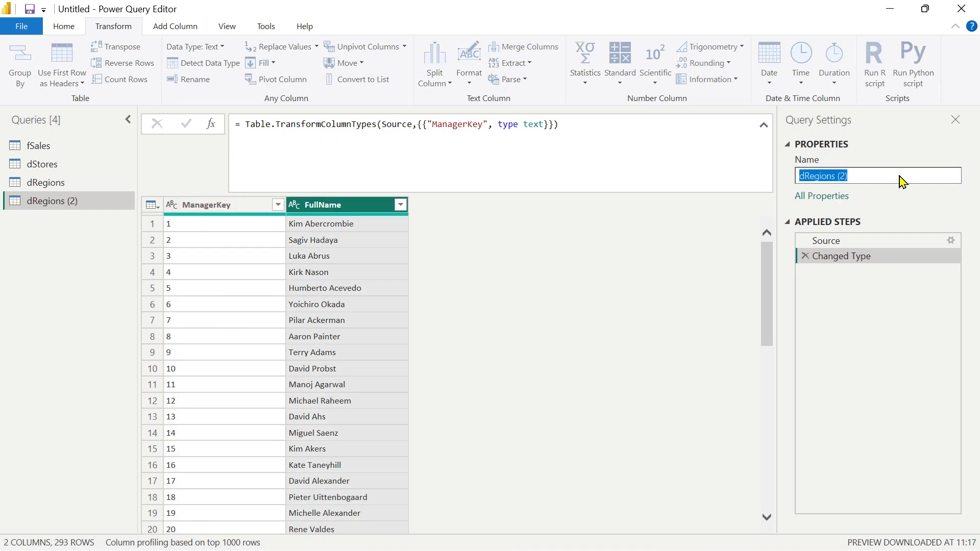
text(dEmploye)
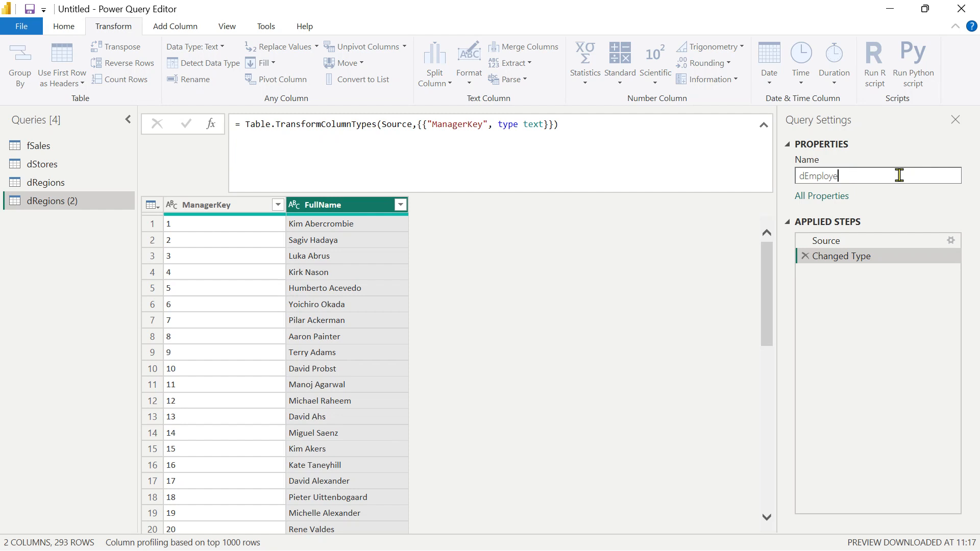
key(Return)
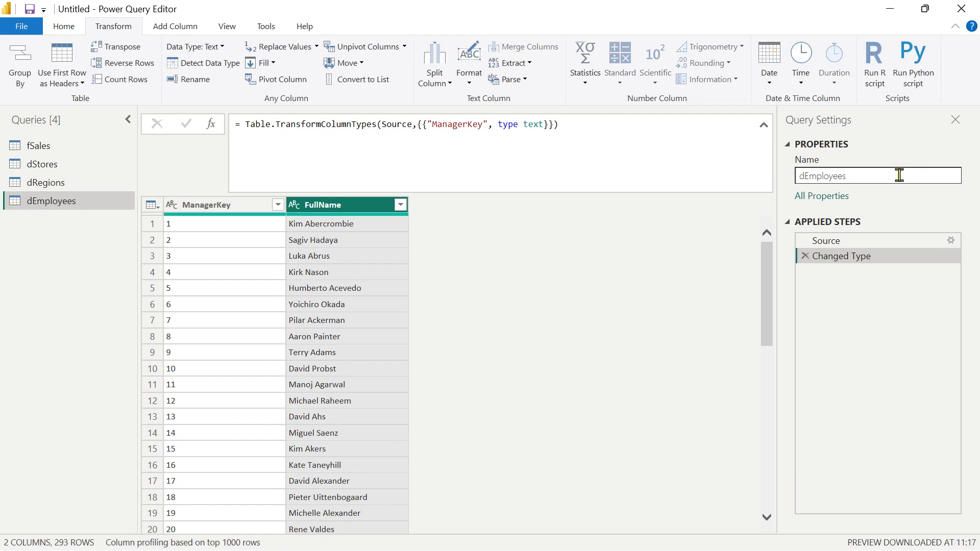
Step: Duplicate the dEmployees query and delete the Changed Type step from the duplicate
right_click(49, 204)
click(84, 314)
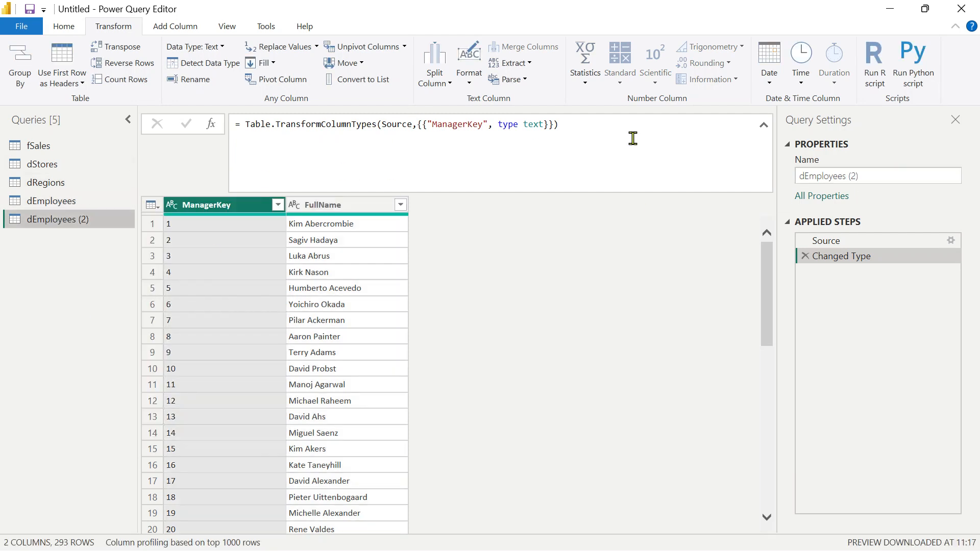
click(805, 256)
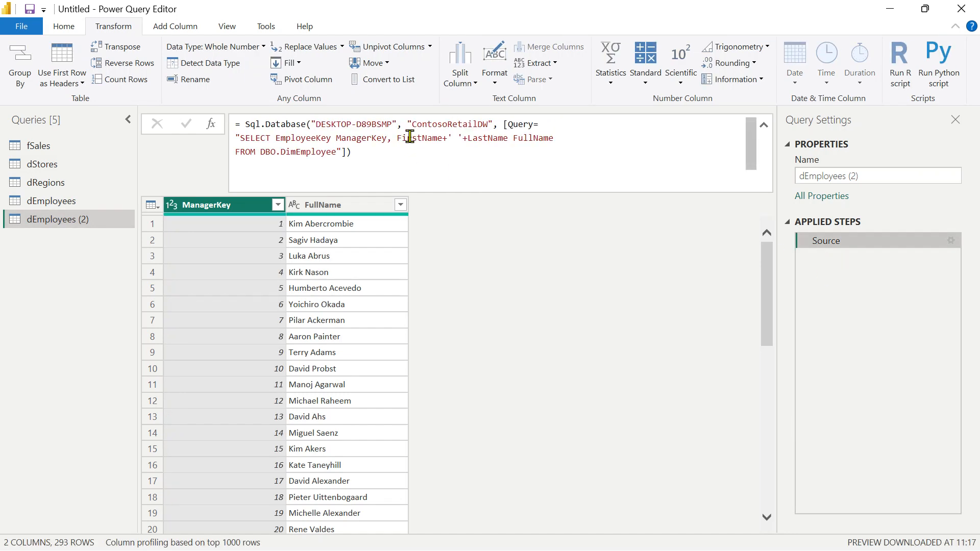
Step: Replace the SQL in the dEmployees duplicate's Source formula with the DimProduct query (ProductKey, ProductName) copied from SQL Server Management Studio
drag(240, 139, 327, 156)
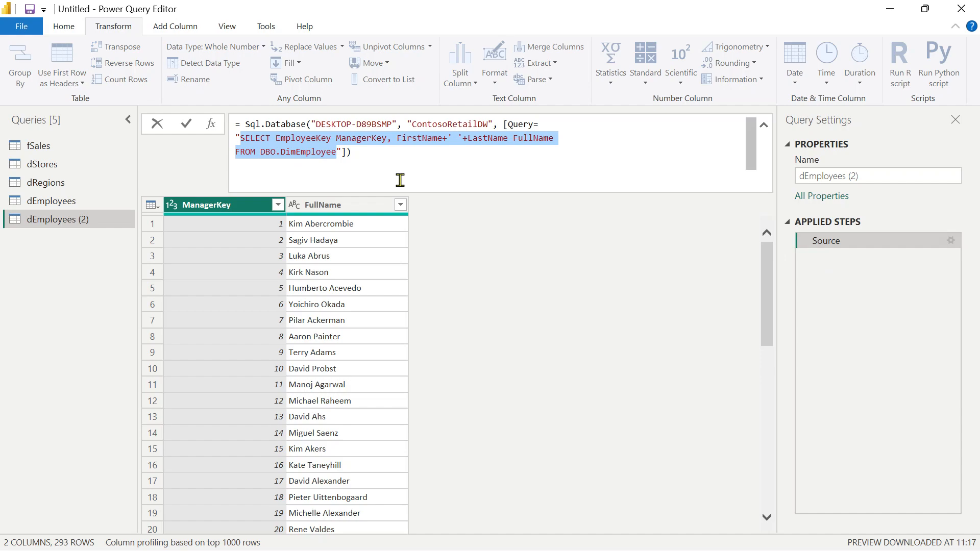
key(BackSpace)
key(alt+Tab)
scroll(447, 264, down, 4)
scroll(466, 255, up, 2)
drag(418, 206, 281, 198)
key(ctrl+c)
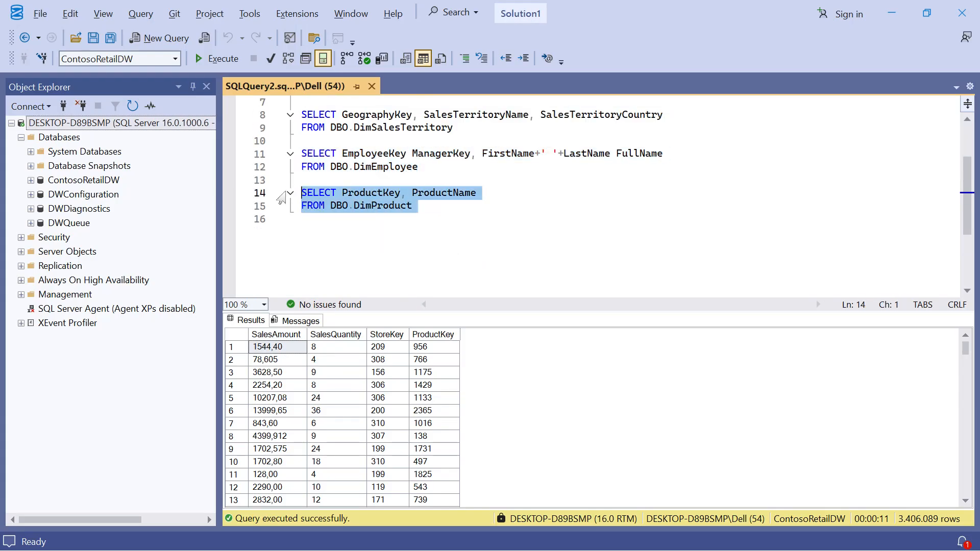
key(alt+Tab)
click(240, 136)
key(ctrl+v)
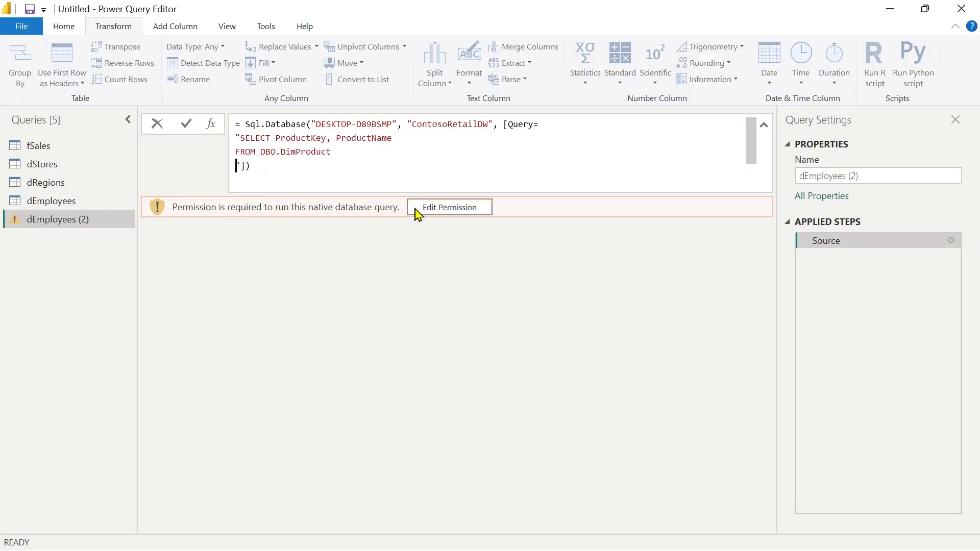
Step: Approve running the DimProduct native database query and set the ProductKey column's data type to Text
click(446, 213)
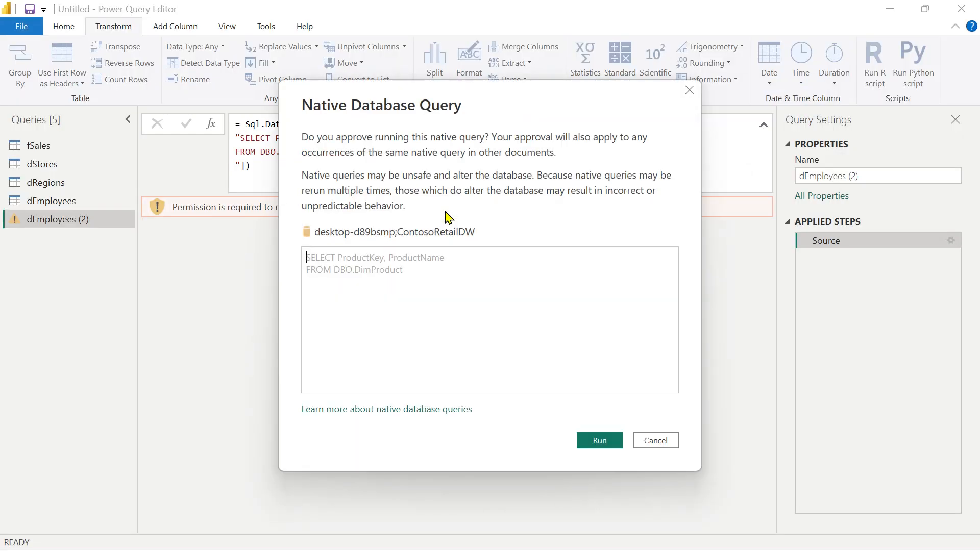
click(593, 446)
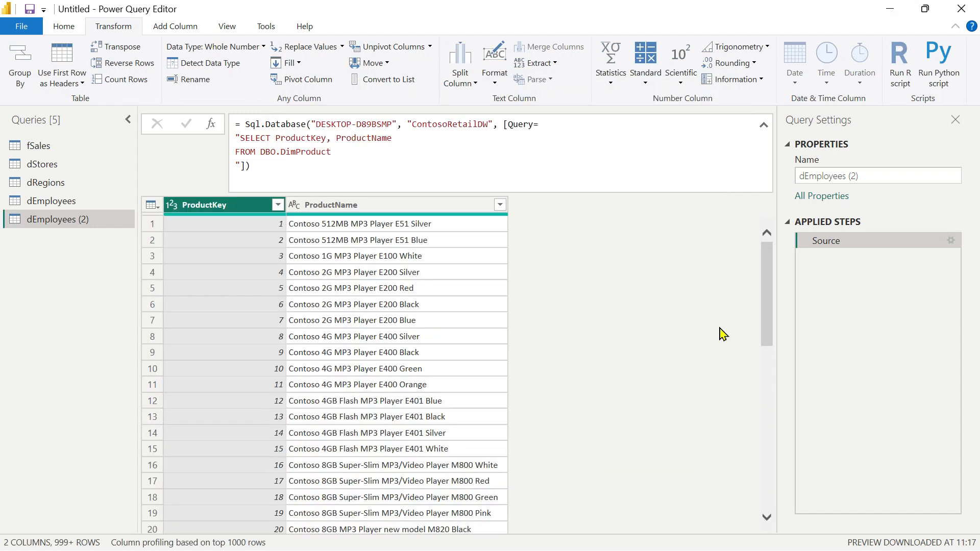
click(375, 207)
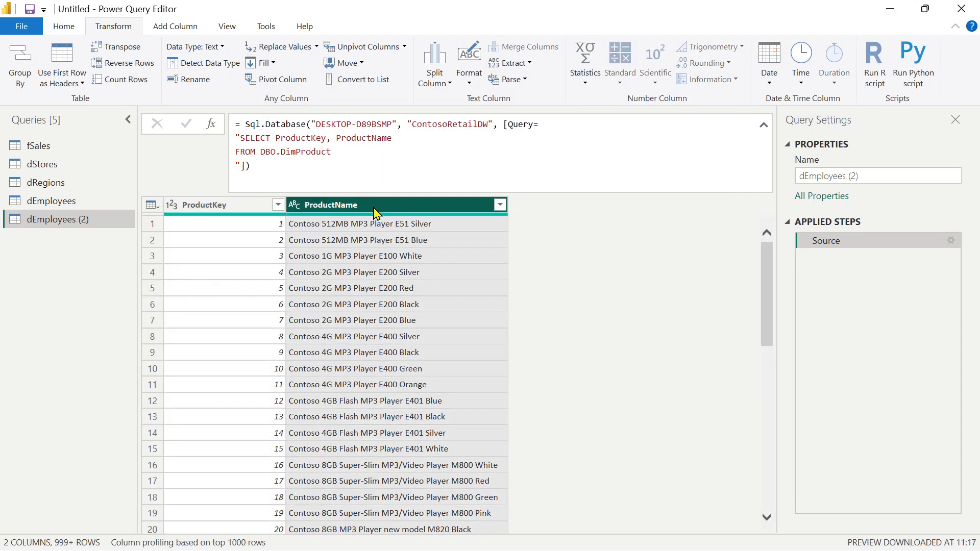
click(207, 206)
click(173, 206)
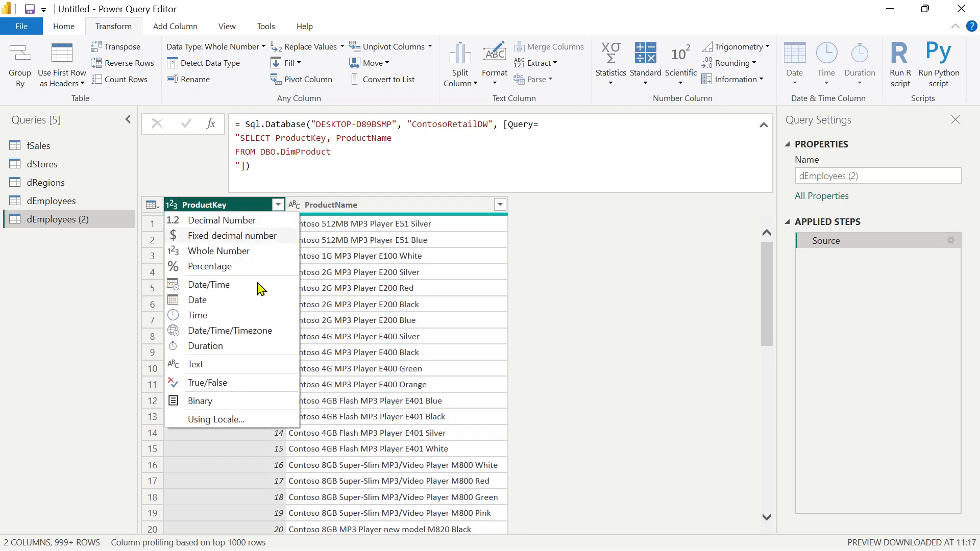
click(194, 364)
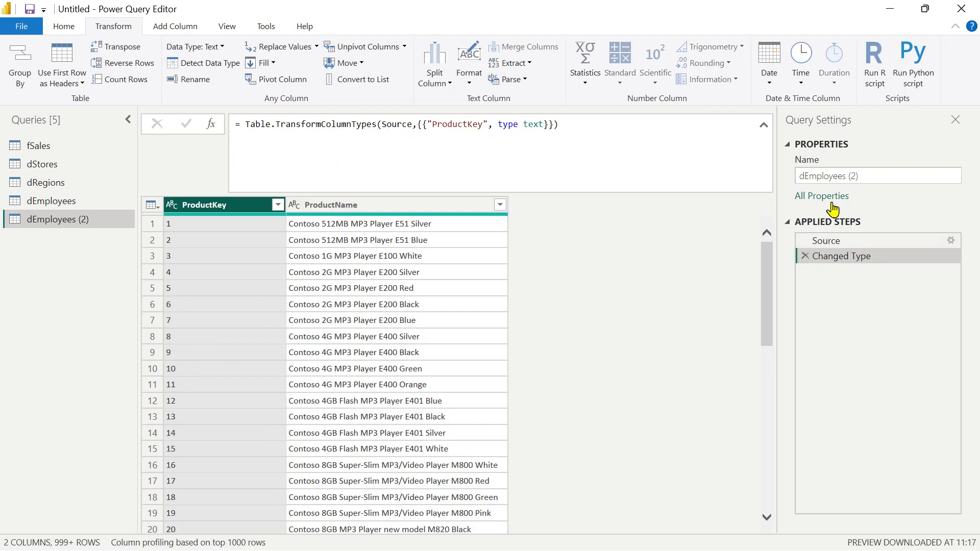
Step: Rename the dEmployees duplicate as dProducts
drag(800, 176, 914, 176)
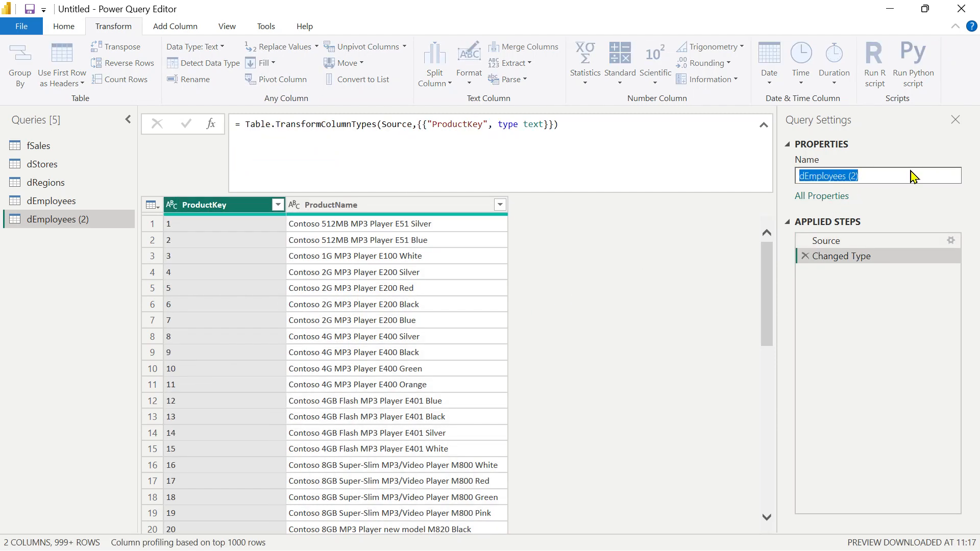
text(dProducts)
key(Return)
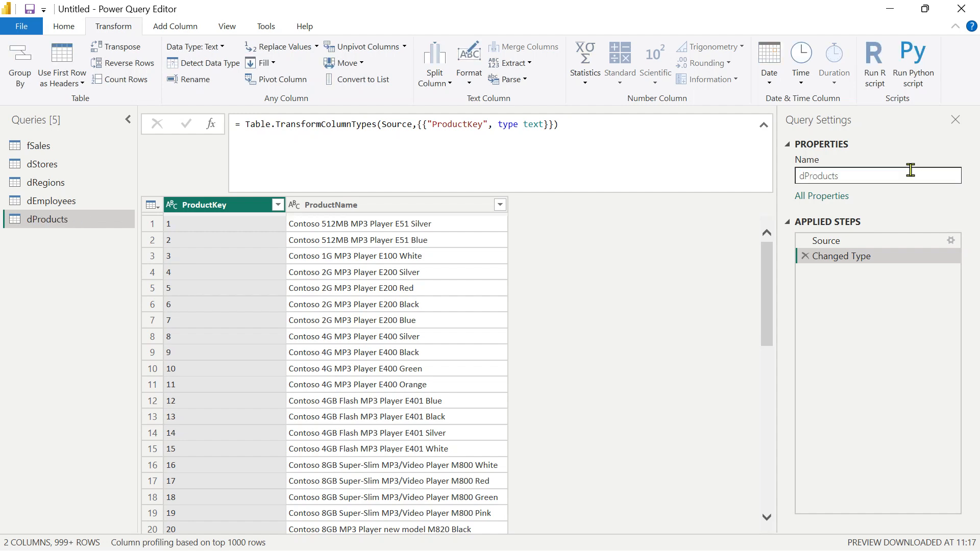
Step: Check each of the five queries and apply them to the Power BI model, approving every native database query requested
click(46, 147)
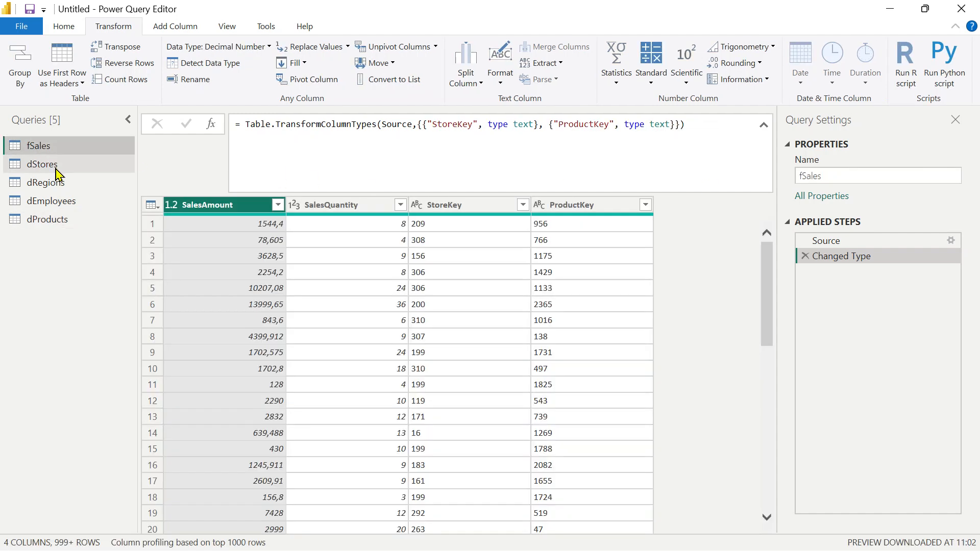
click(57, 170)
click(60, 184)
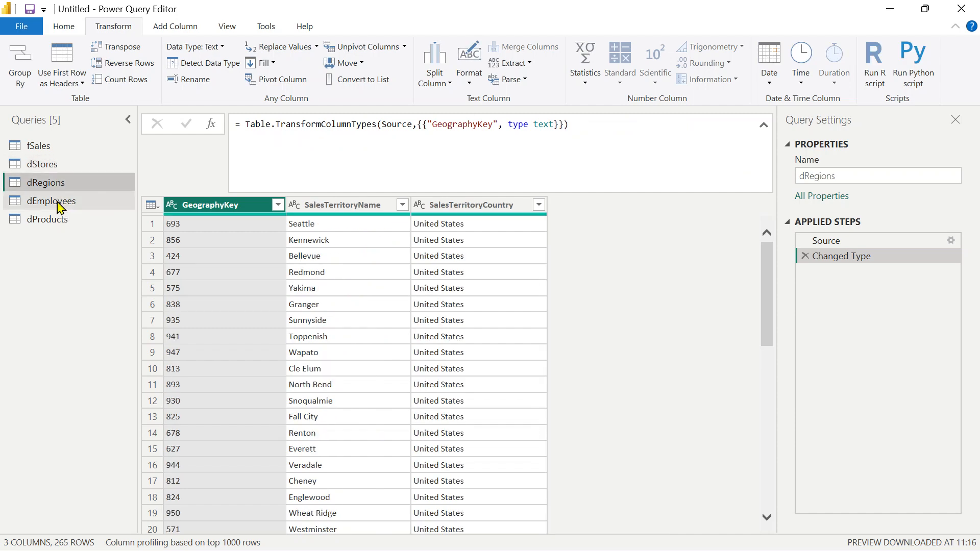
click(52, 203)
click(44, 228)
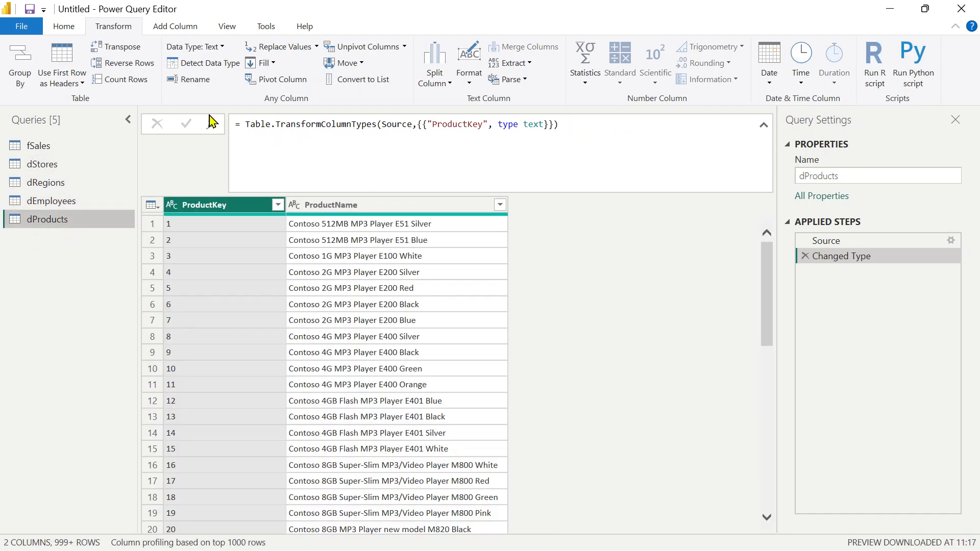
click(64, 26)
click(20, 54)
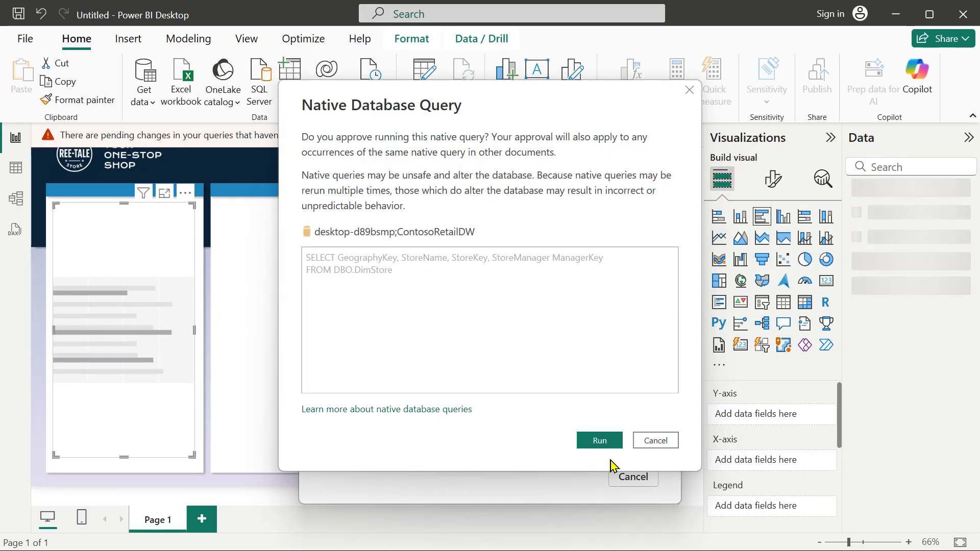
click(603, 442)
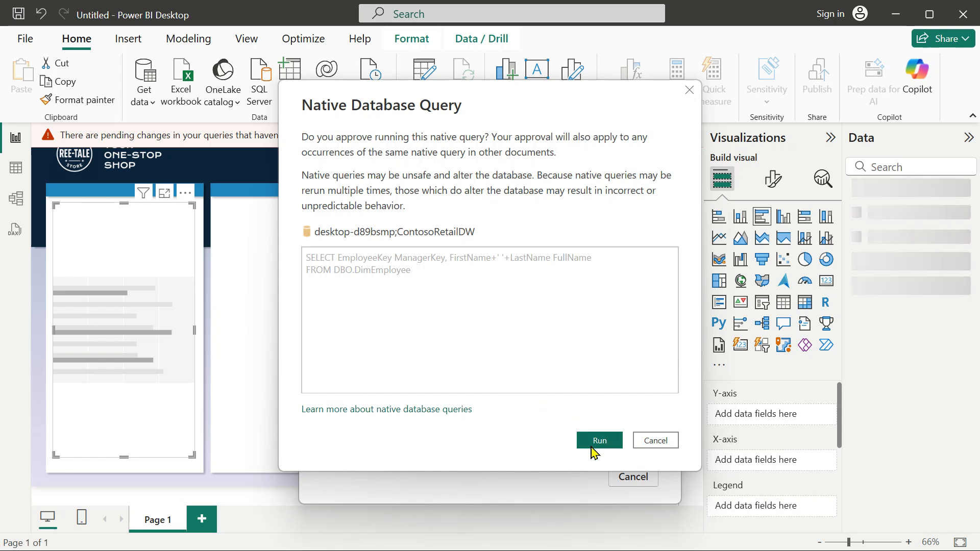
click(598, 442)
click(597, 441)
click(596, 441)
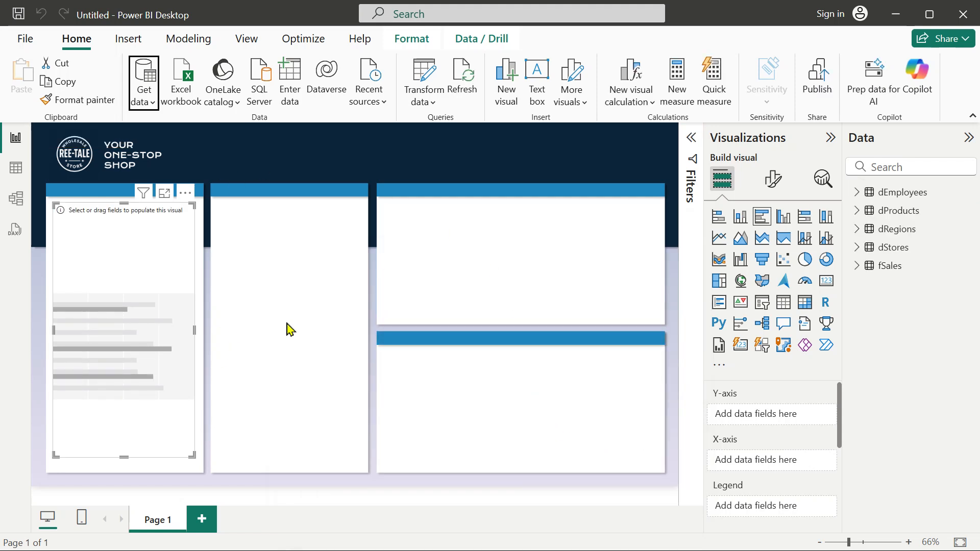
Step: Open the model view and collapse the Properties and Data panes to make room for the diagram
click(18, 203)
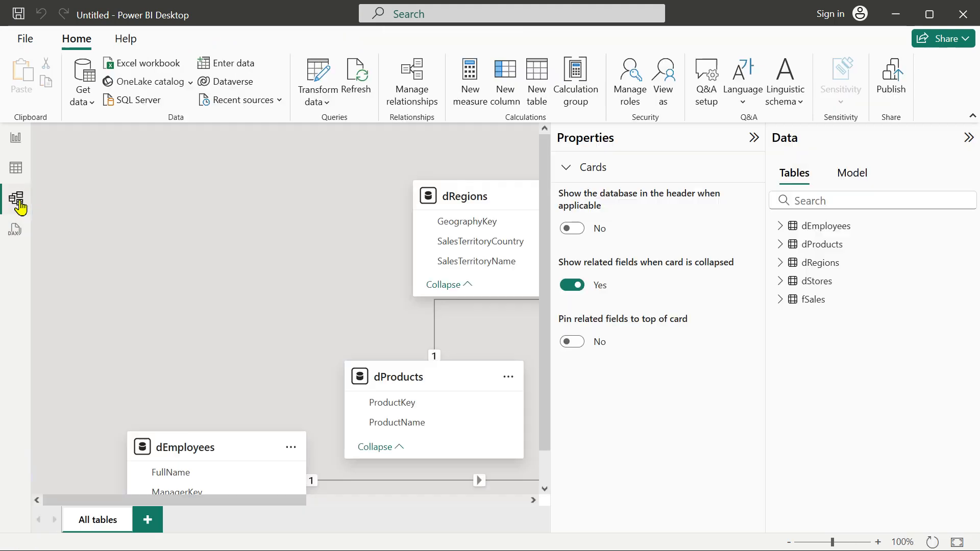
click(754, 140)
click(967, 139)
scroll(286, 275, down, 4)
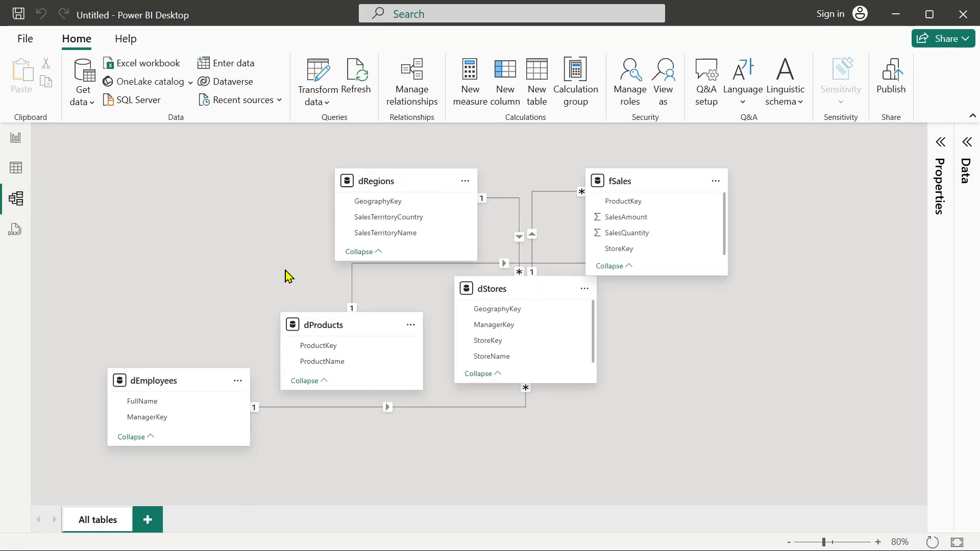
Step: Spread the table cards apart in the model diagram, with dStores at the far right and dEmployees below fSales
drag(139, 326, 478, 357)
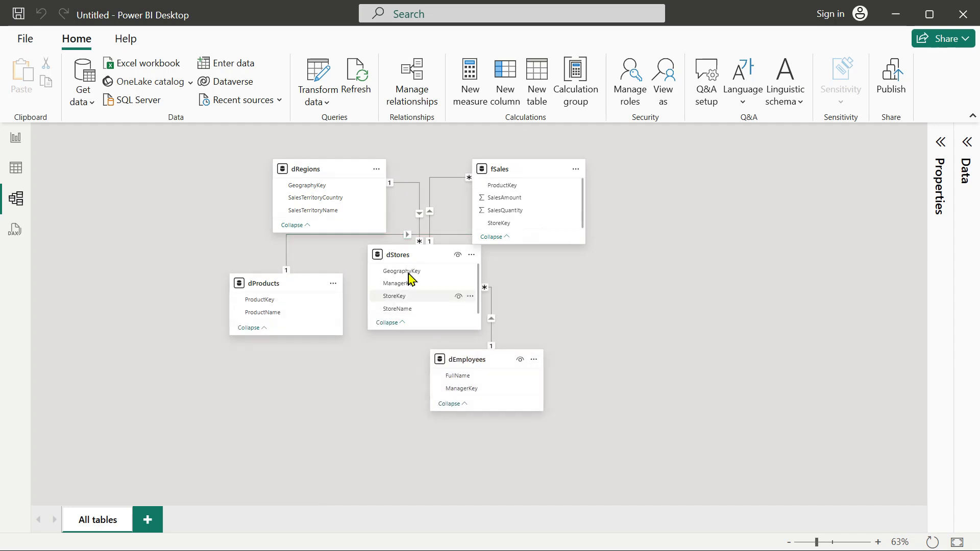
drag(403, 253, 720, 262)
drag(278, 283, 283, 334)
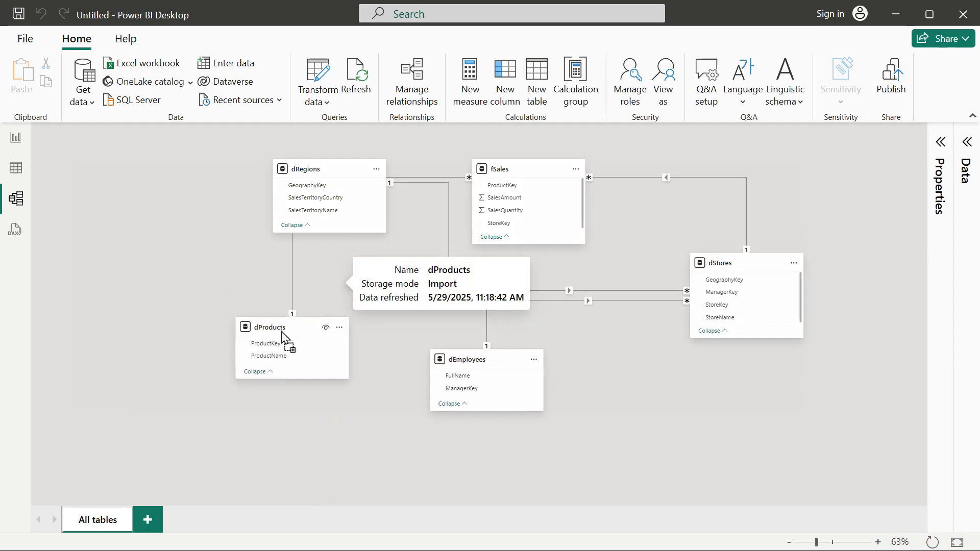
drag(326, 180, 256, 202)
drag(510, 174, 470, 185)
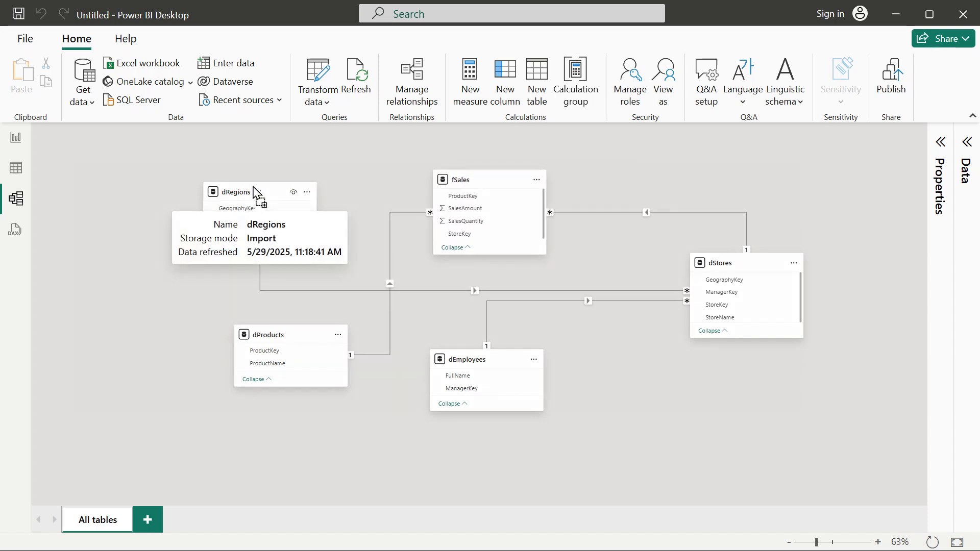
drag(264, 198, 251, 187)
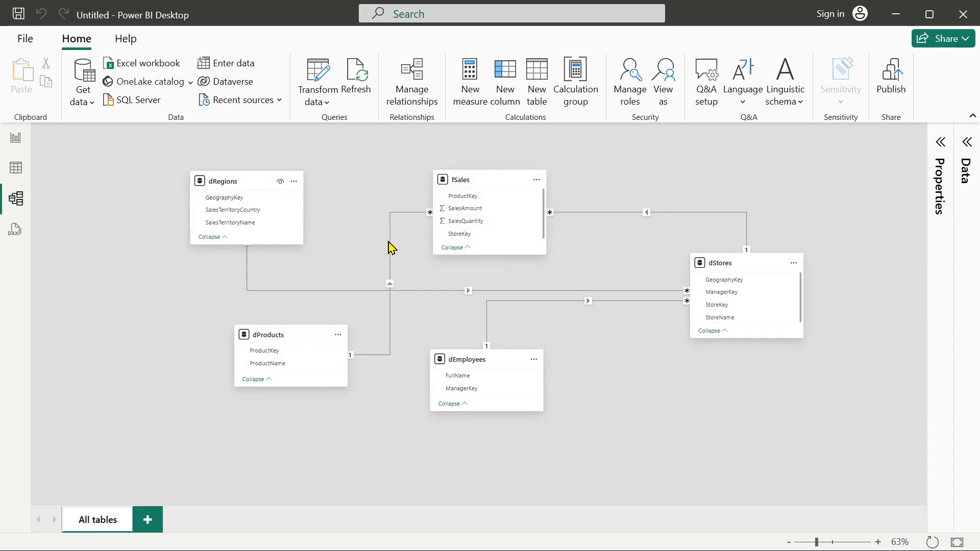
Step: Delete the four relationships linking dRegions to dStores, dProducts to fSales, dStores to fSales, and dEmployees to dStores
right_click(329, 292)
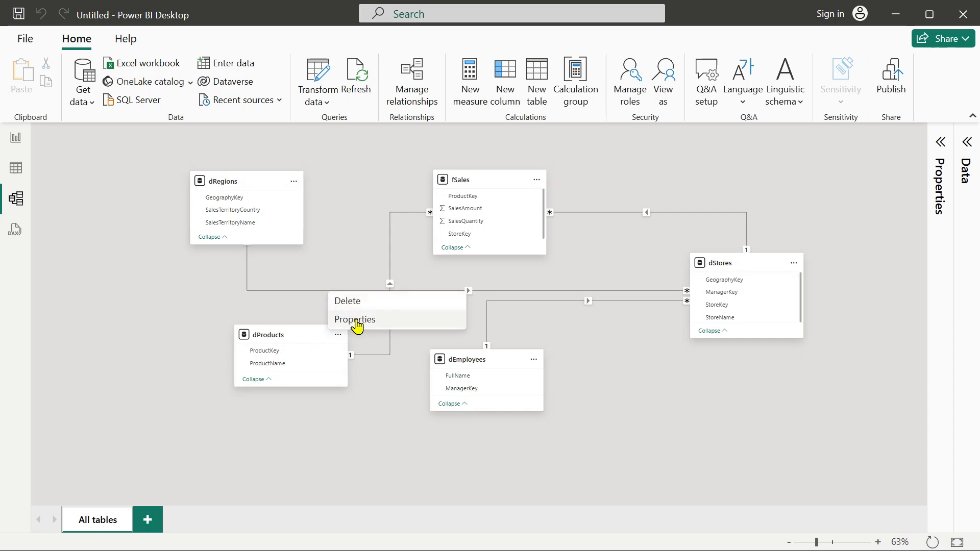
click(357, 302)
click(325, 303)
click(569, 333)
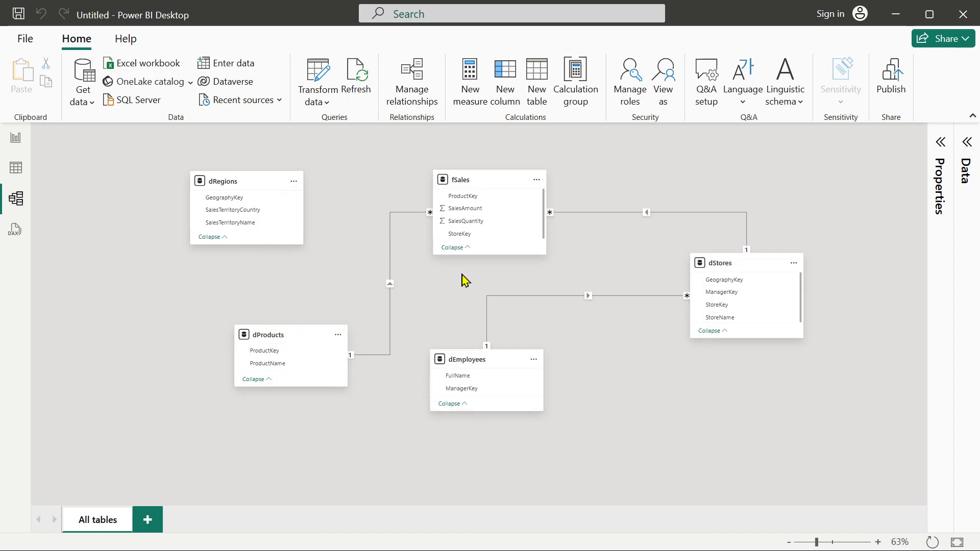
right_click(391, 264)
click(408, 269)
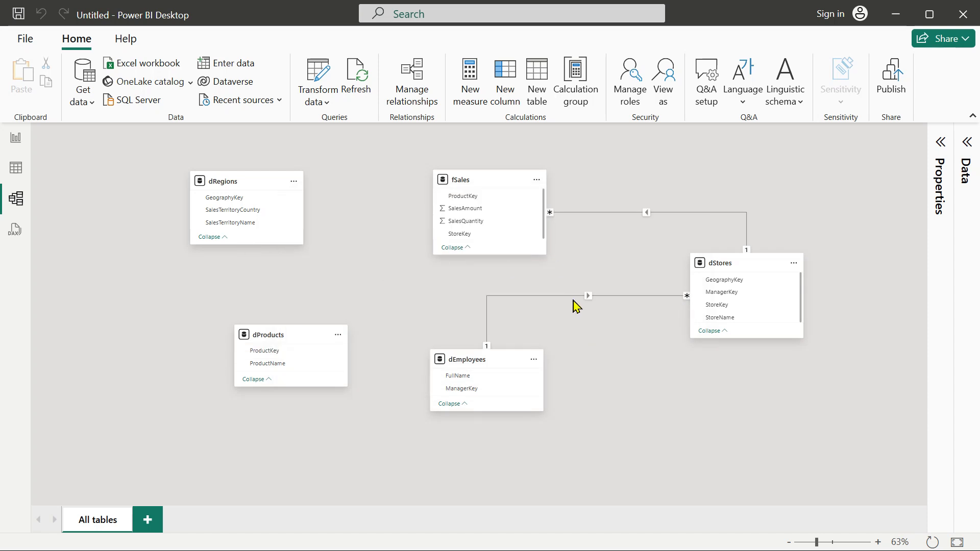
right_click(622, 212)
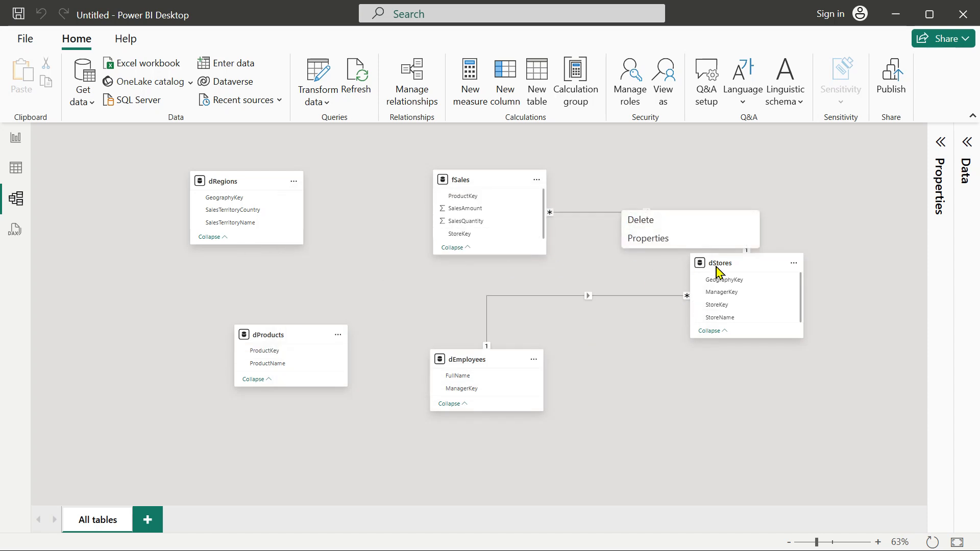
click(642, 220)
right_click(530, 296)
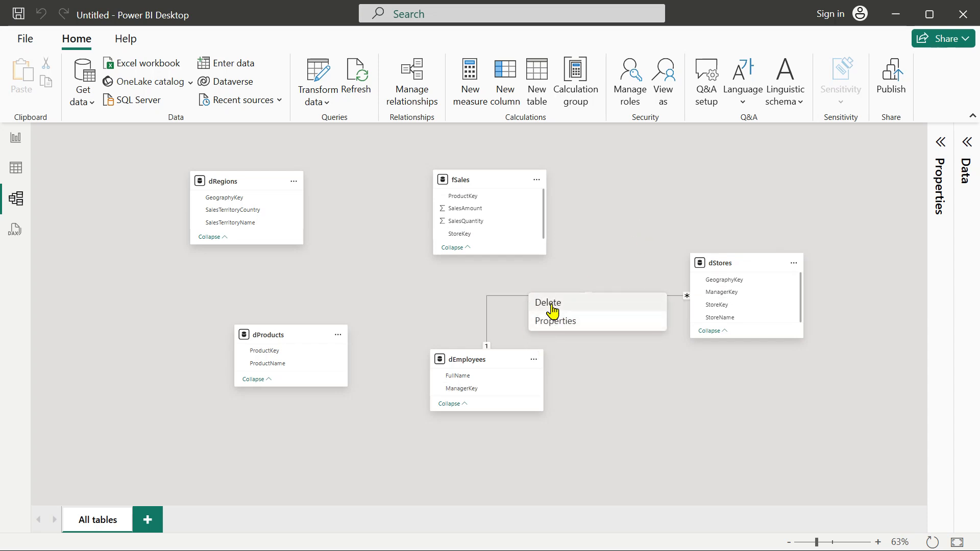
click(550, 306)
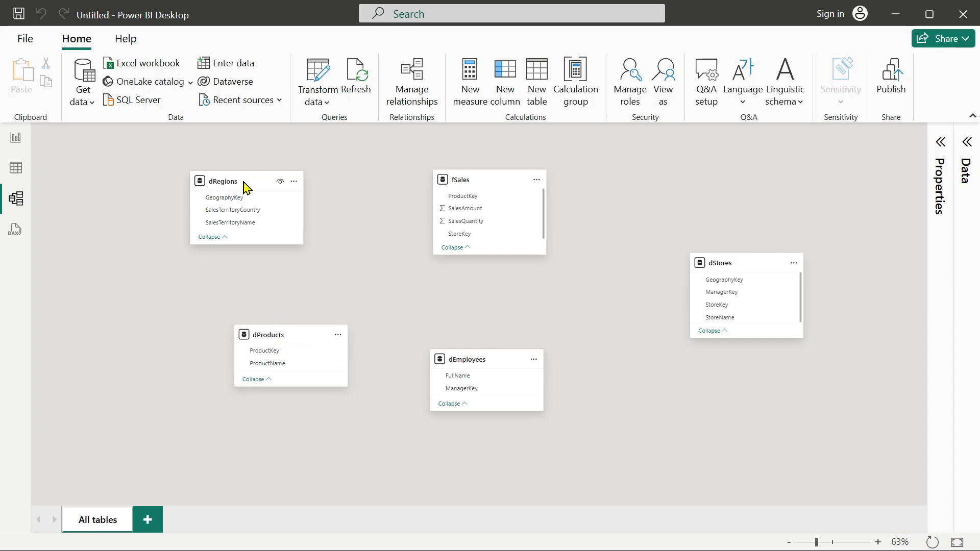
Step: Line up dRegions, dProducts, dEmployees and dStores in one row, and centre a taller fSales card below them
drag(248, 189, 228, 190)
drag(289, 340, 354, 190)
drag(466, 178, 327, 329)
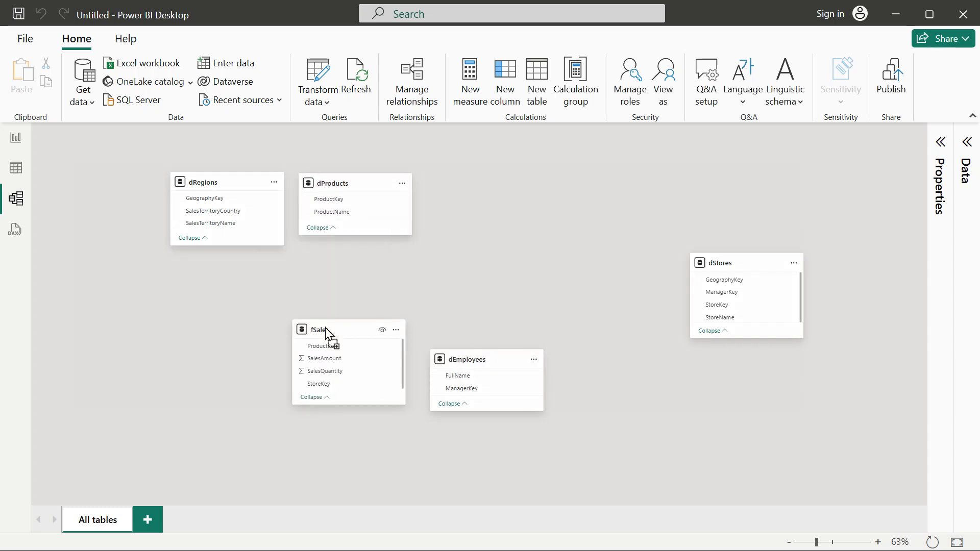
drag(473, 366, 475, 192)
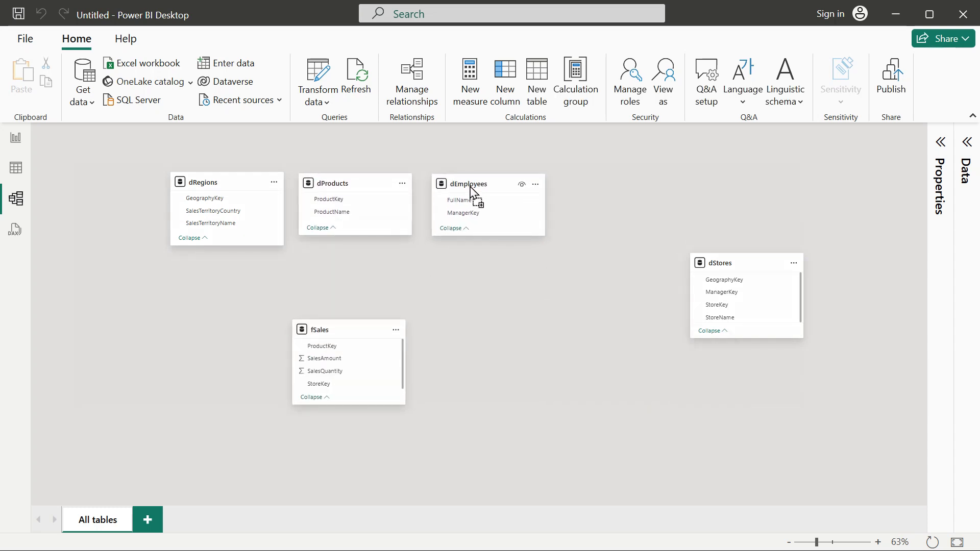
drag(744, 267, 612, 188)
drag(342, 335, 417, 320)
drag(422, 389, 428, 450)
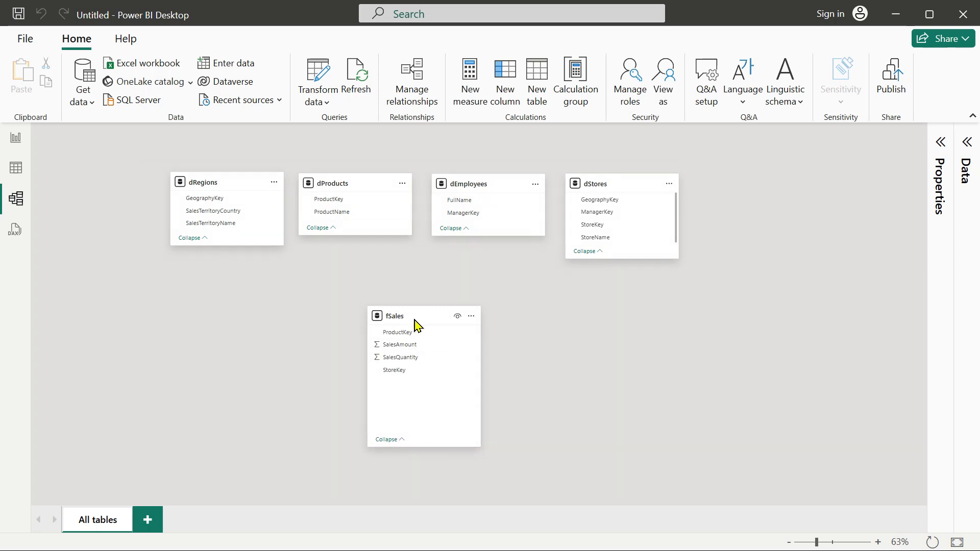
drag(416, 326, 411, 333)
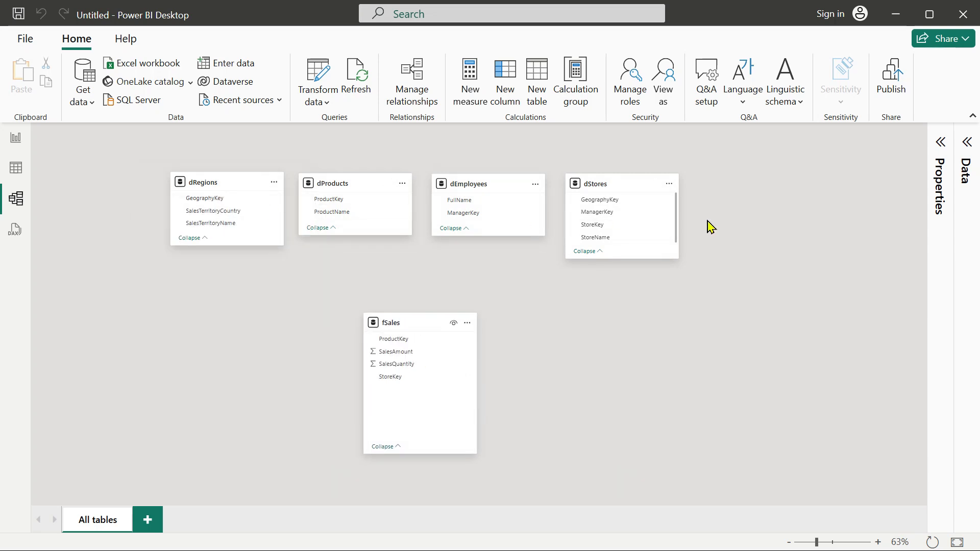
mouse_move(408, 323)
mouse_down()
mouse_move(387, 321)
mouse_move(402, 315)
mouse_up()
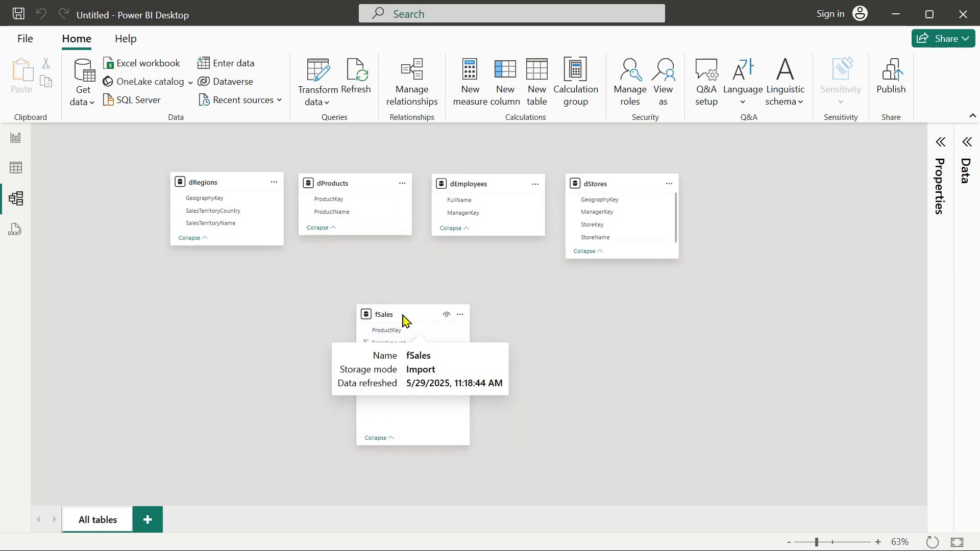
Step: Lengthen the dRegions, dProducts, dEmployees and dStores cards to roughly equal heights that fit all their fields
drag(265, 245, 265, 282)
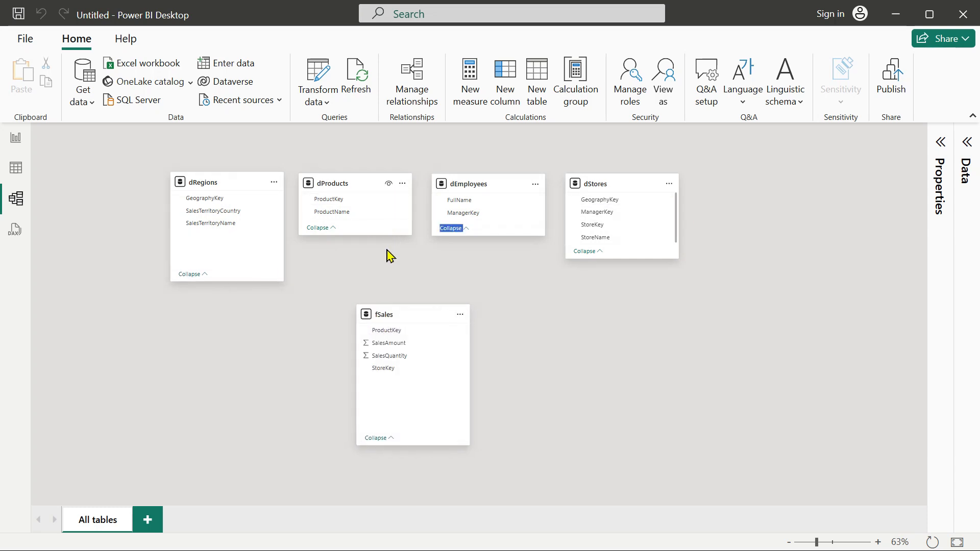
drag(385, 236, 382, 277)
drag(517, 237, 514, 276)
drag(639, 258, 637, 280)
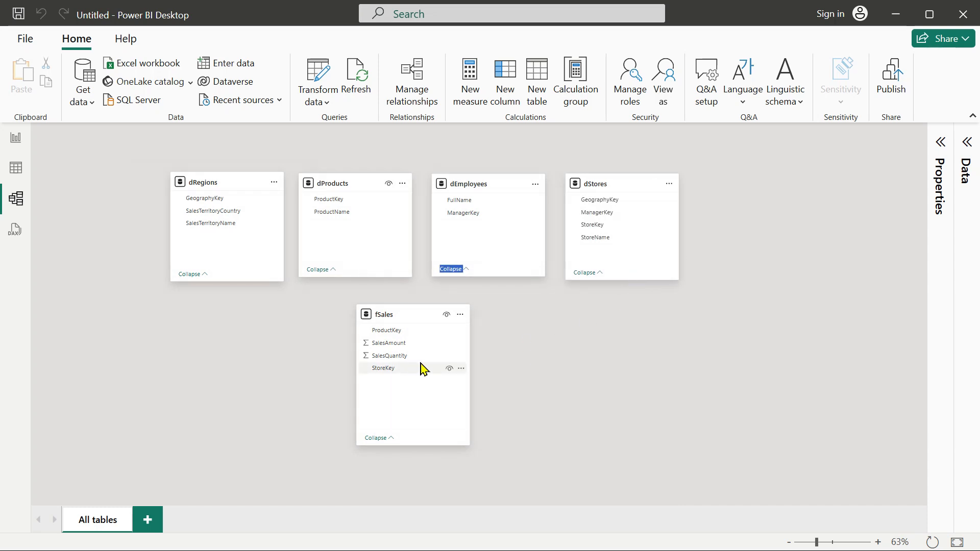
Step: Reorder the row above fSales as dRegions, dStores, dProducts and dEmployees, with gaps between the cards
ctrl+scroll(274, 357, up, 1)
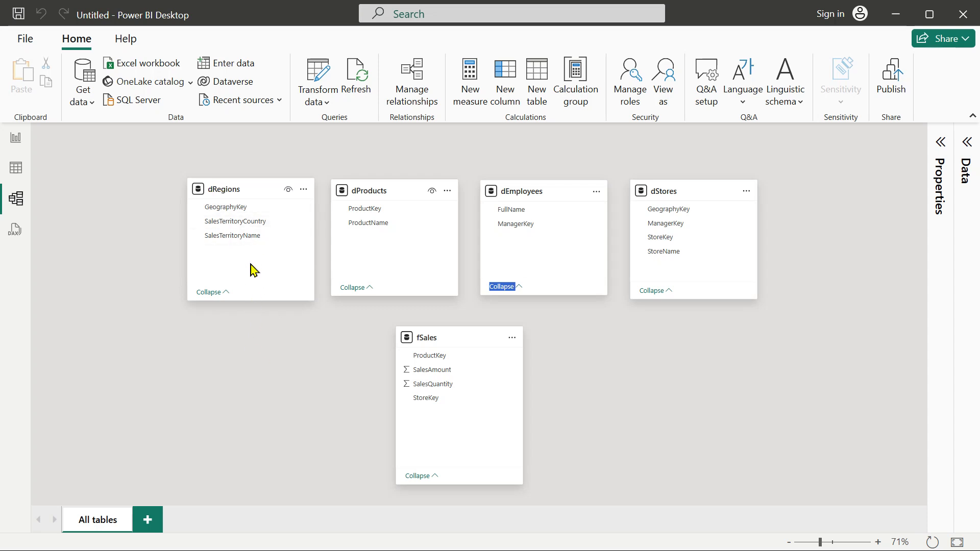
mouse_move(246, 198)
click(452, 346)
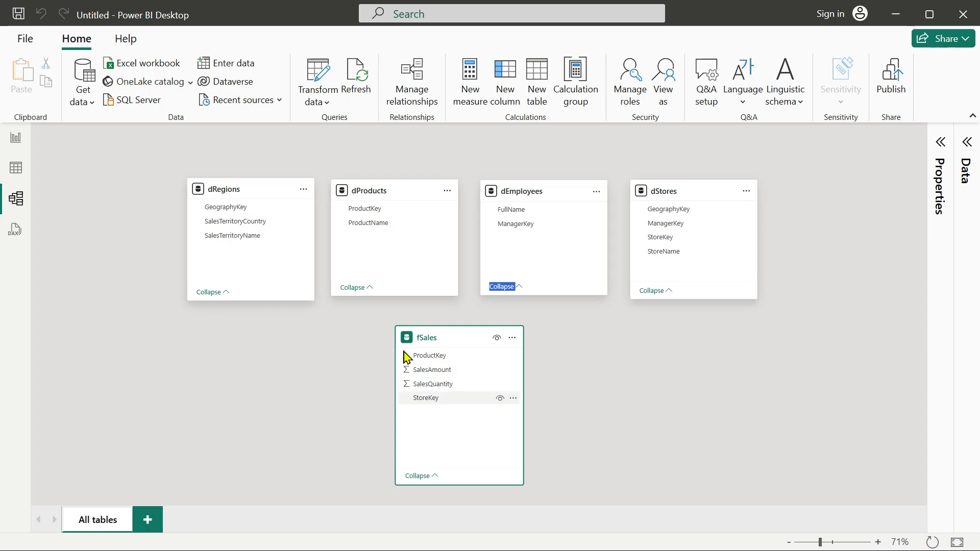
drag(254, 192, 138, 185)
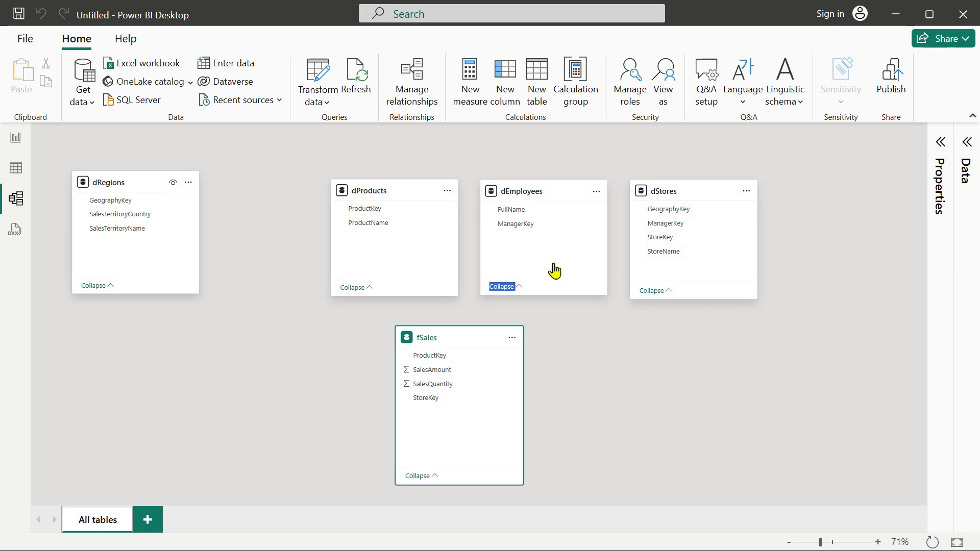
drag(684, 194, 261, 200)
drag(505, 192, 750, 194)
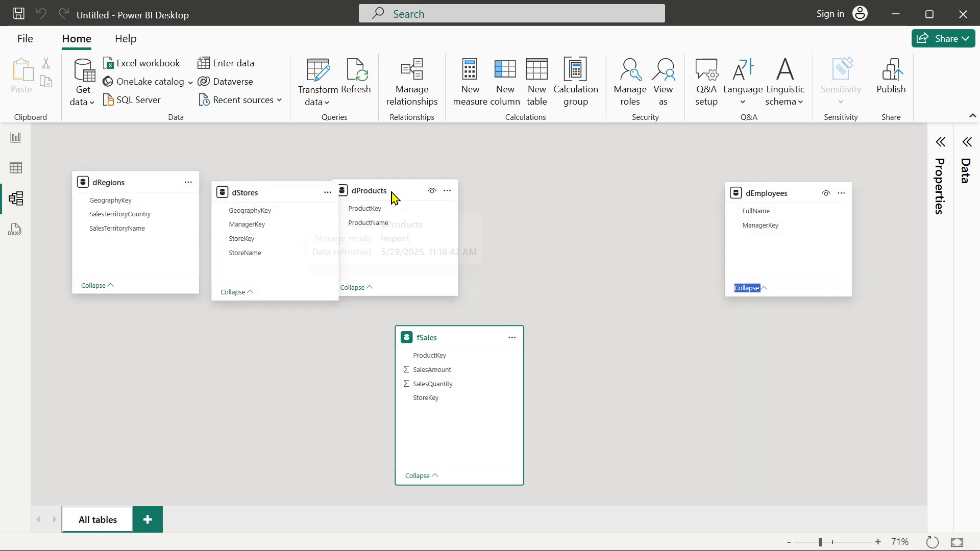
drag(392, 198, 525, 194)
drag(300, 192, 335, 189)
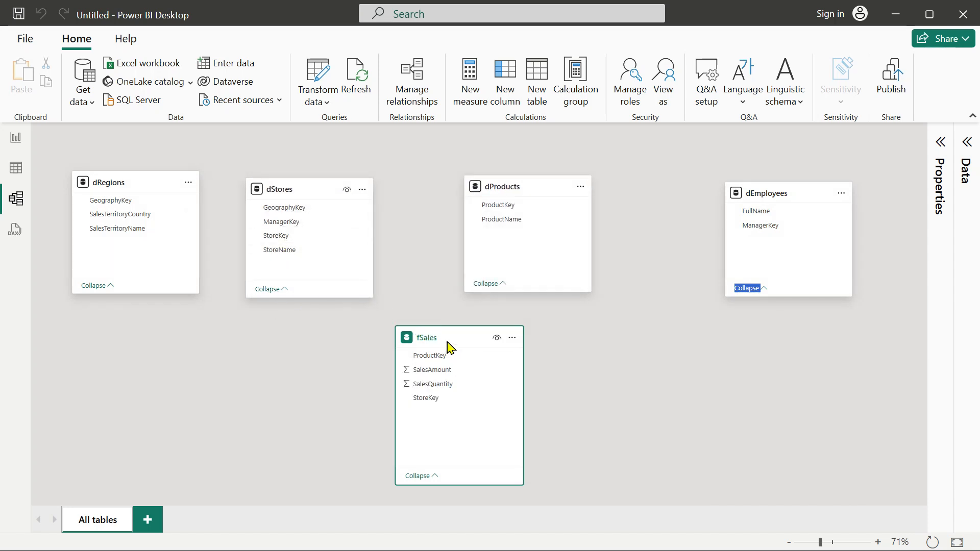
Step: Create an active one-to-many relationship from StoreKey in dStores to StoreKey in fSales with single cross-filter direction
click(281, 238)
drag(281, 238, 432, 402)
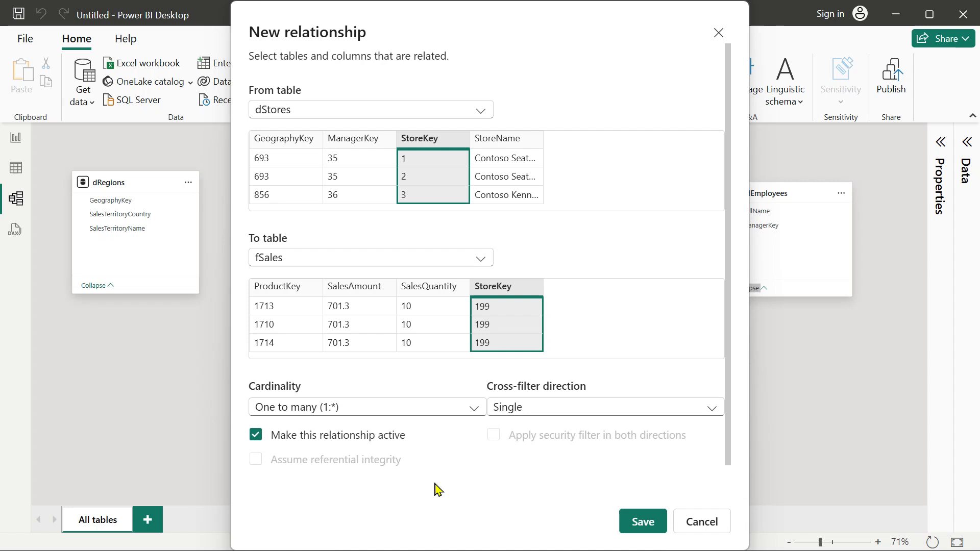
click(636, 524)
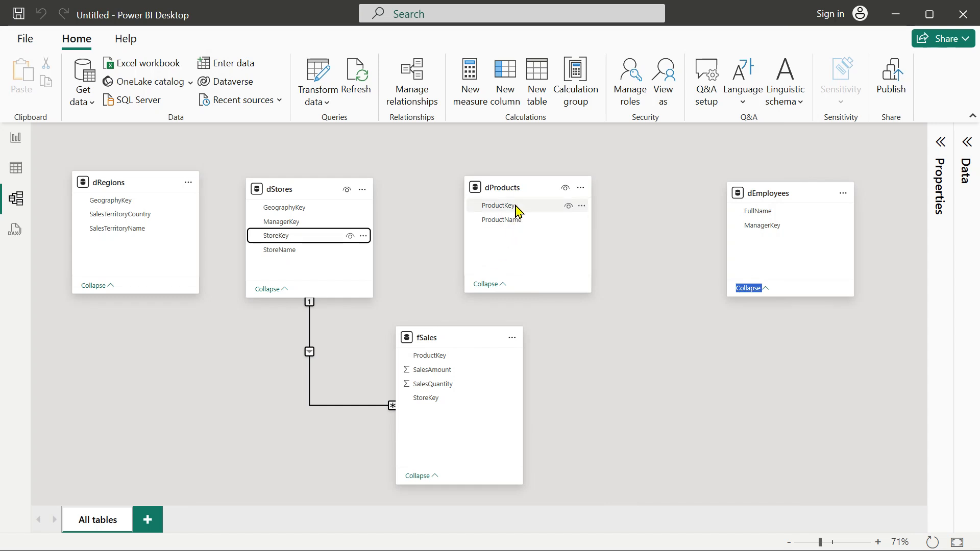
Step: Create an active one-to-many relationship from ProductKey in dProducts to ProductKey in fSales with single cross-filter direction
drag(516, 210, 442, 369)
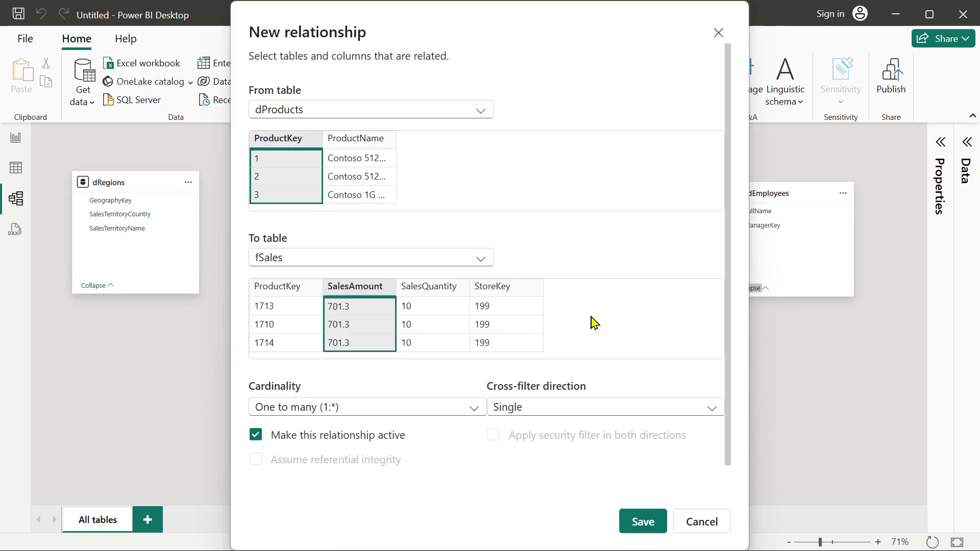
drag(419, 18, 766, 44)
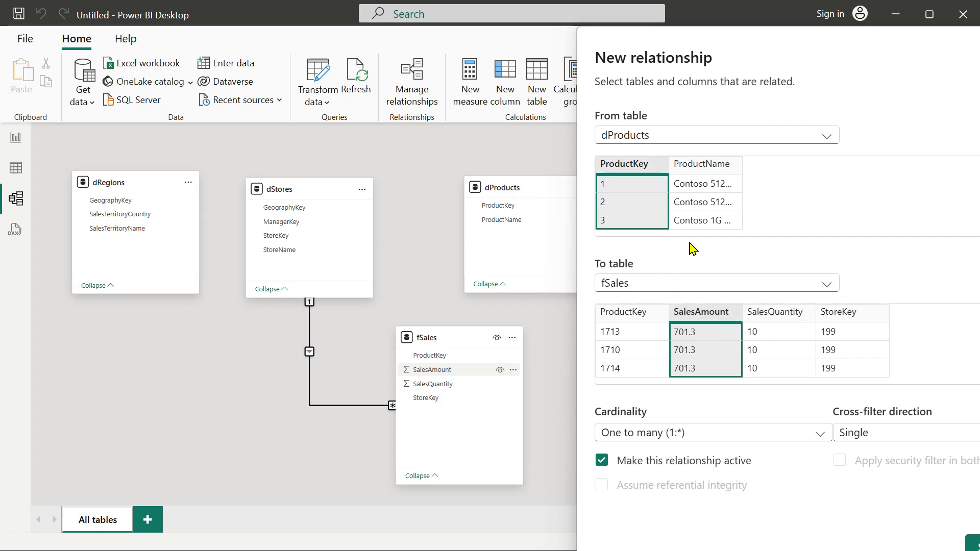
click(630, 319)
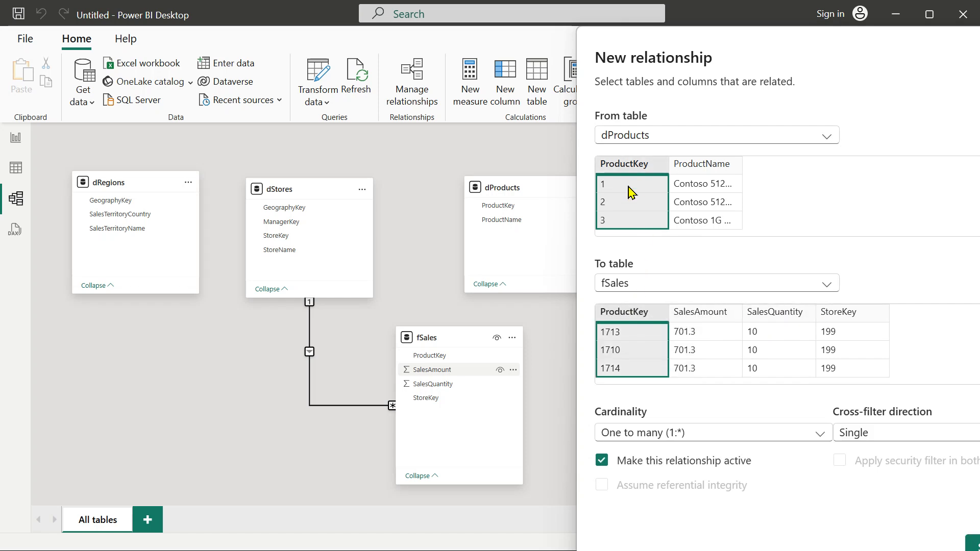
drag(786, 50, 424, 47)
click(624, 542)
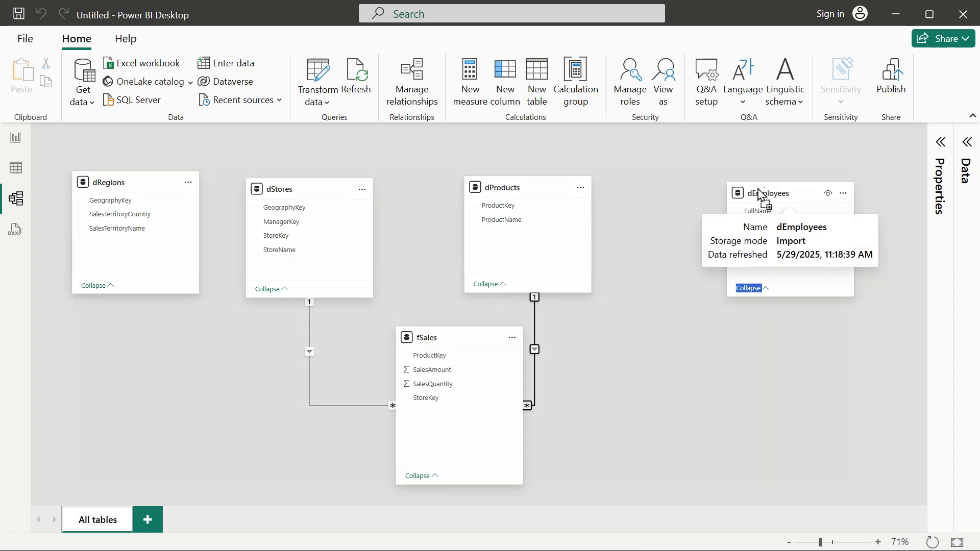
Step: Move fSales lower in the diagram, with dStores and dProducts just above its two sides and dRegions and dEmployees higher up
drag(771, 187, 675, 177)
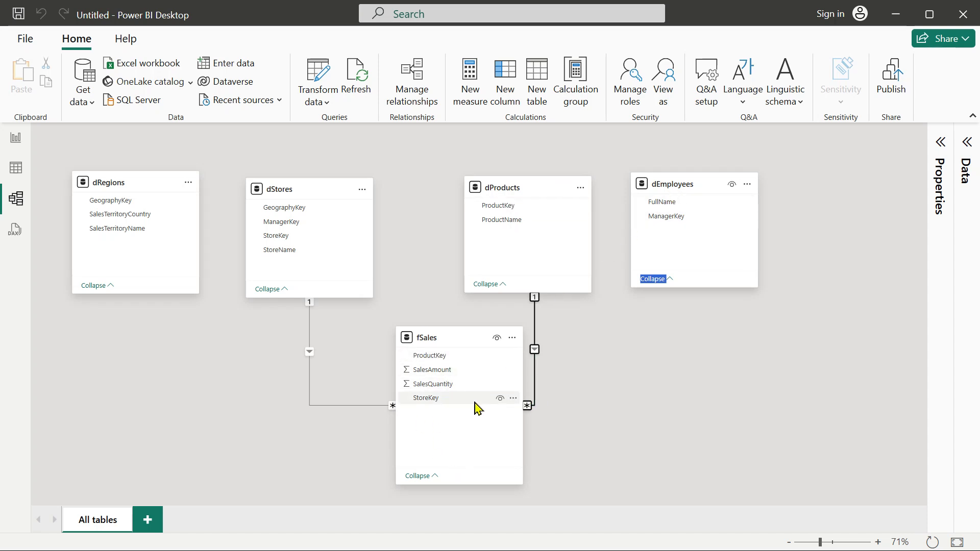
drag(455, 370, 460, 412)
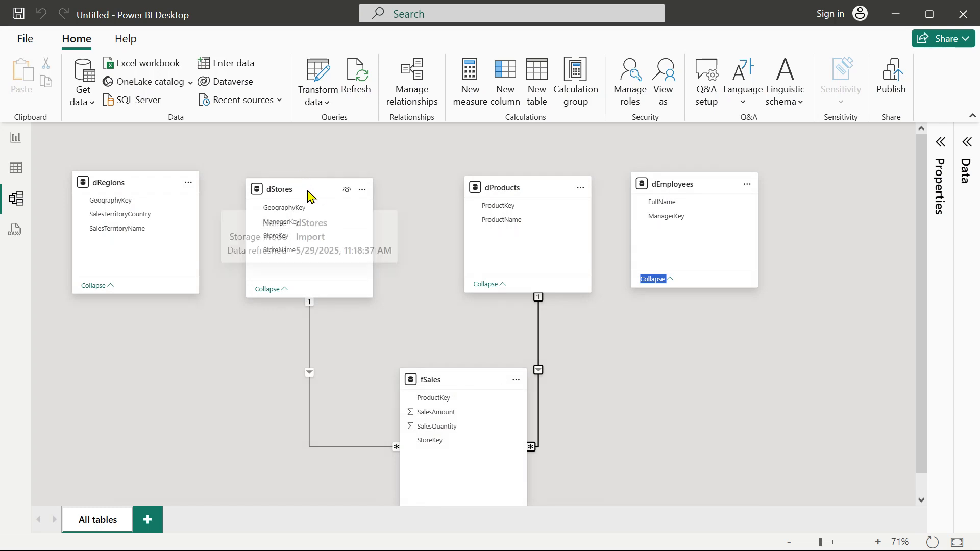
drag(308, 196, 333, 269)
drag(547, 192, 620, 285)
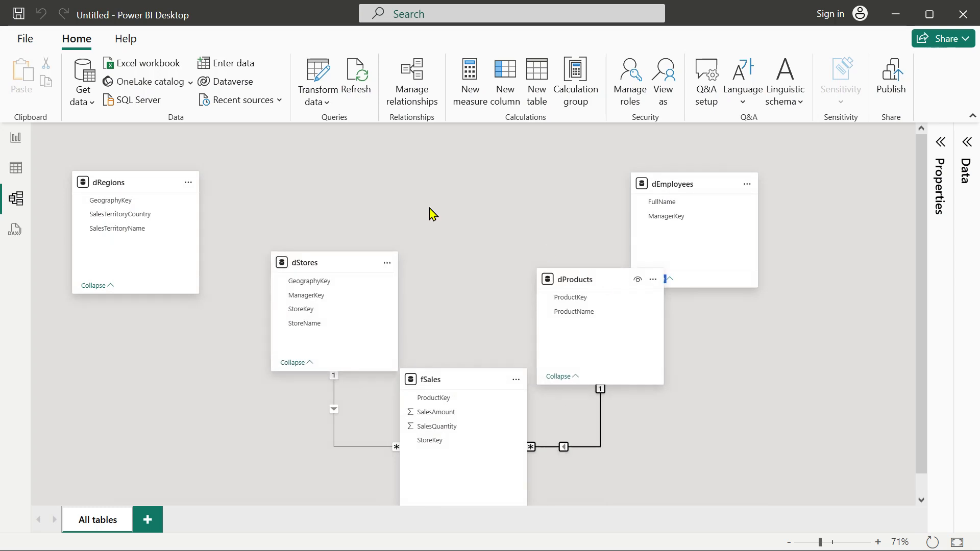
drag(156, 185, 167, 178)
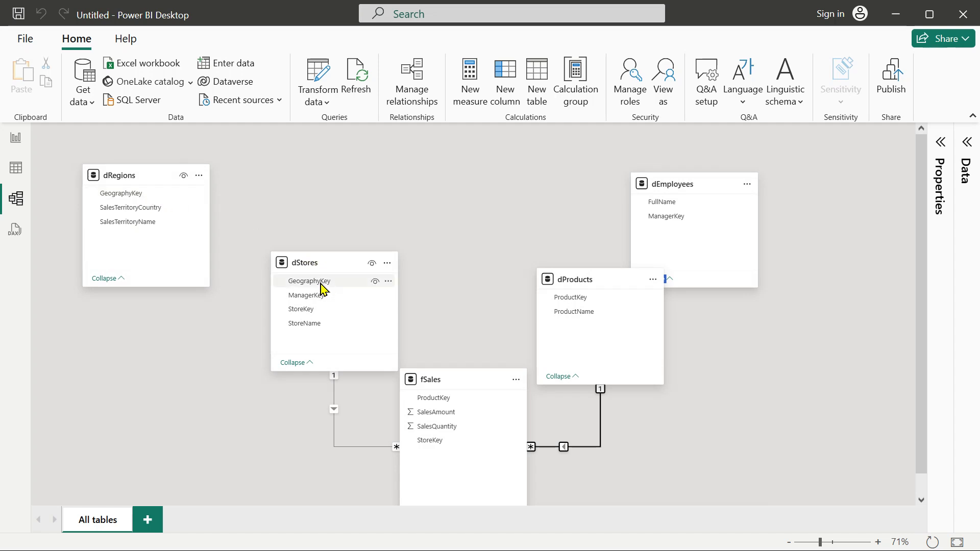
Step: Create an active one-to-many relationship from GeographyKey in dRegions to GeographyKey in dStores with single cross-filter direction
click(144, 195)
drag(145, 195, 309, 286)
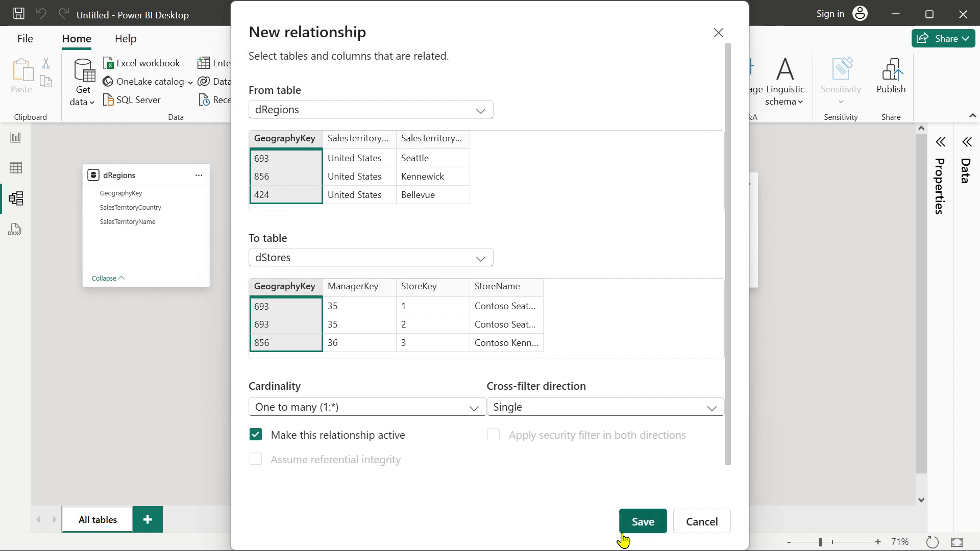
click(640, 526)
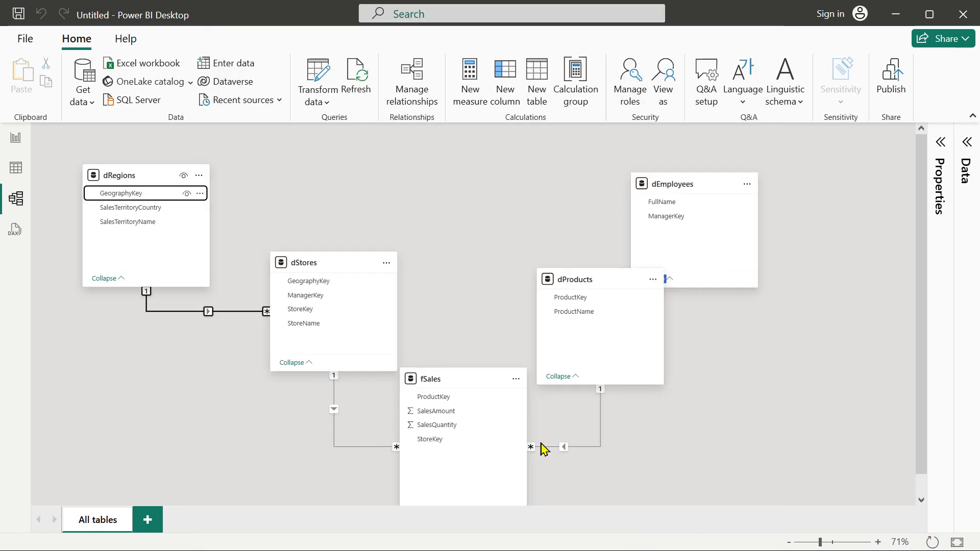
Step: Adjust dRegions and dStores slightly, place dEmployees above fSales, and shift dProducts farther out on the opposite side from dStores
mouse_move(132, 176)
mouse_down()
mouse_move(156, 153)
mouse_move(156, 193)
mouse_move(151, 179)
mouse_up()
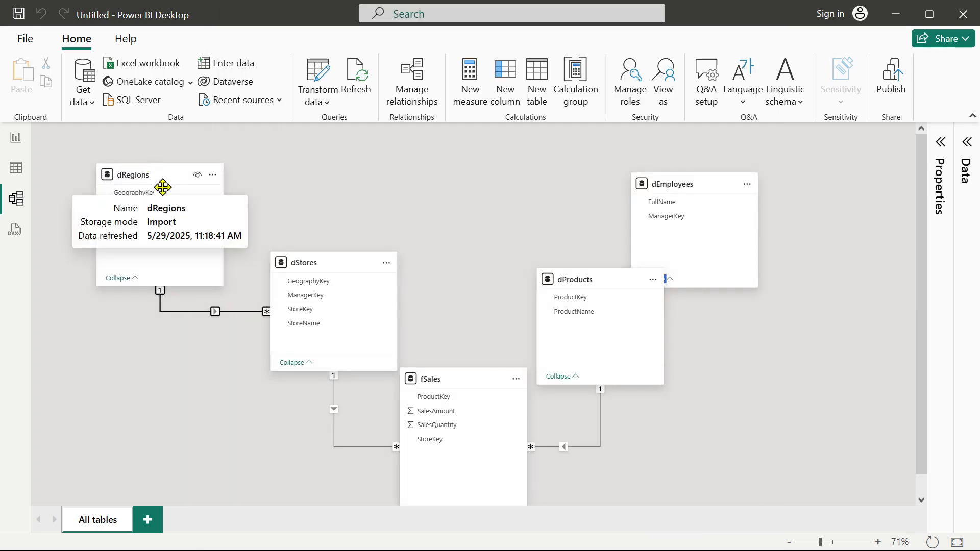
drag(307, 275, 295, 290)
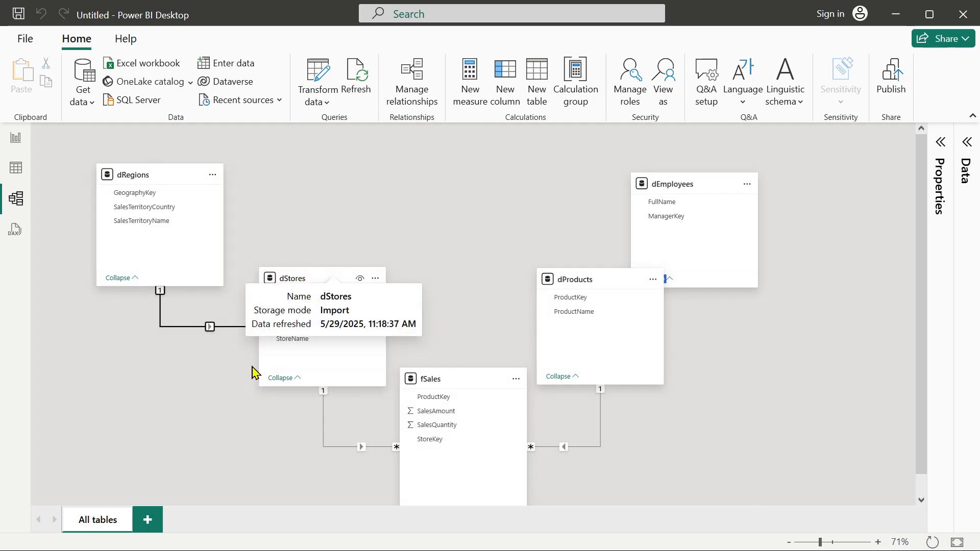
scroll(153, 447, down, 1)
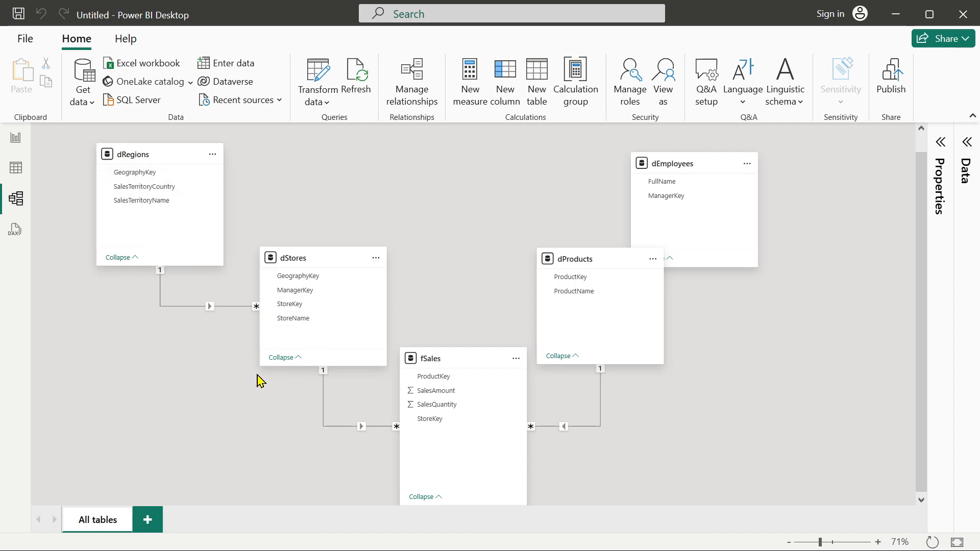
drag(674, 159, 450, 148)
drag(589, 255, 627, 252)
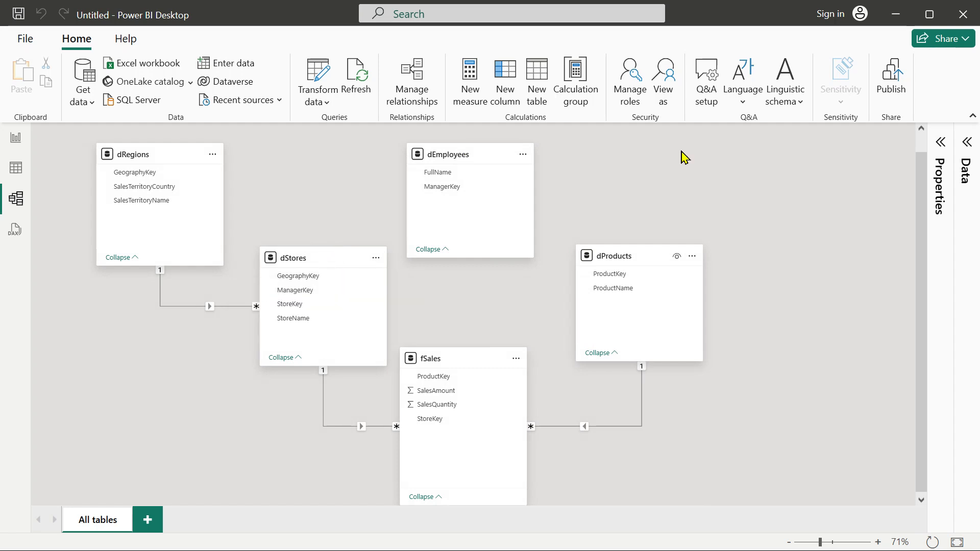
Step: Create an active one-to-many relationship from ManagerKey in dEmployees to ManagerKey in dStores with single cross-filter direction
drag(446, 192, 312, 295)
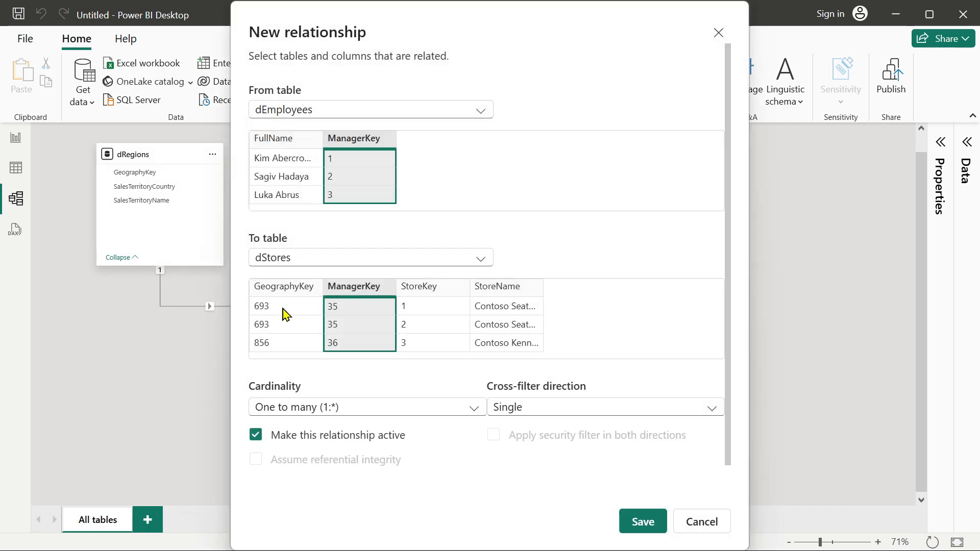
click(637, 526)
Step: Fine-tune the positions of the dEmployees, dStores, fSales and dProducts cards to space out the snowflake layout
drag(461, 153, 488, 154)
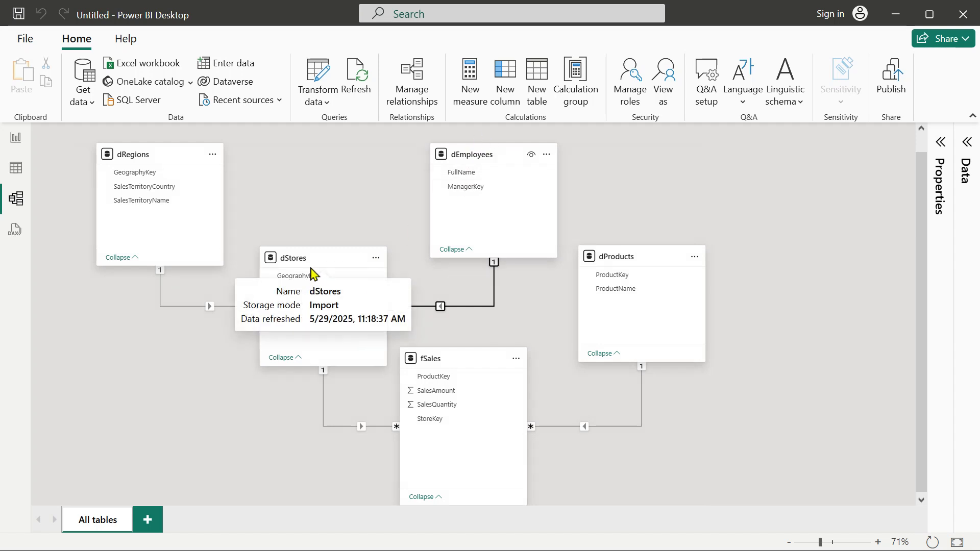
click(310, 266)
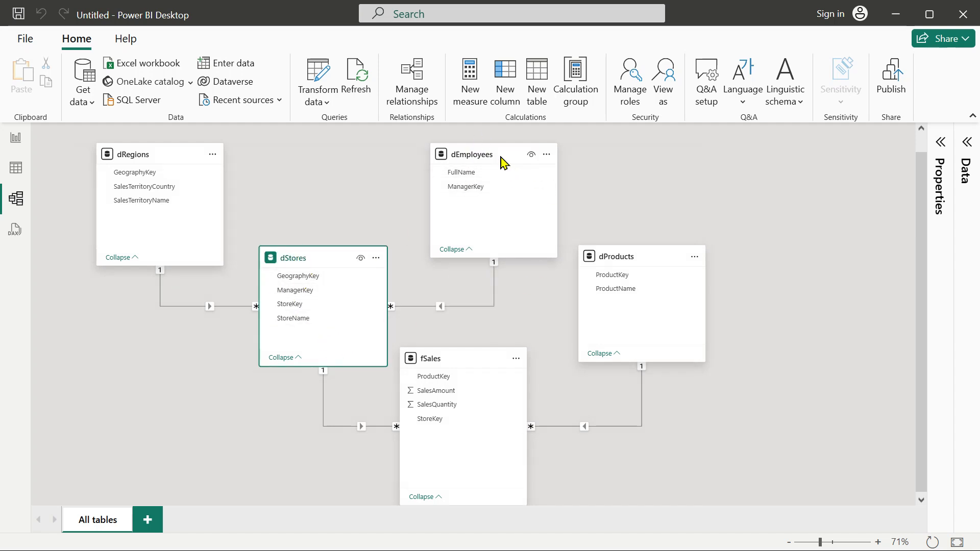
drag(315, 259, 310, 255)
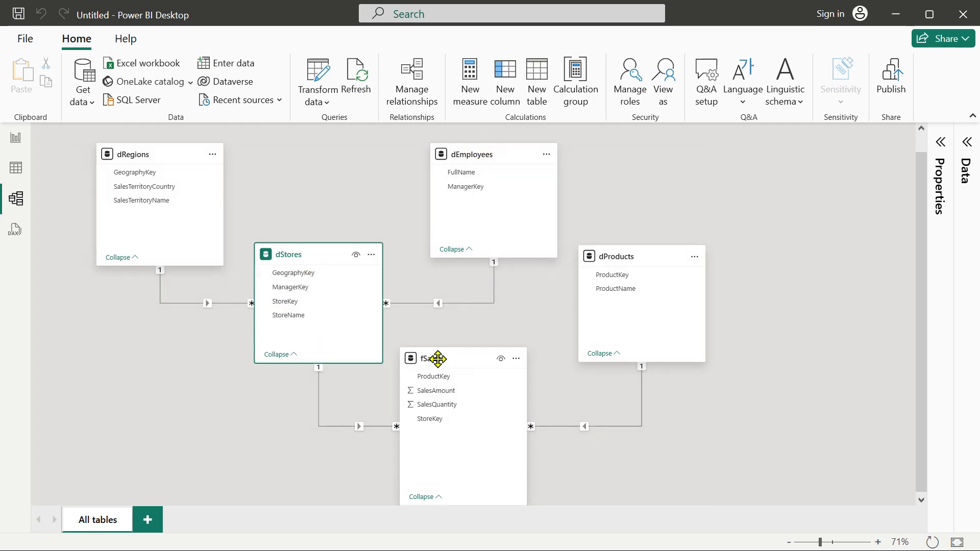
drag(449, 365, 436, 364)
mouse_move(639, 262)
mouse_down()
mouse_move(651, 195)
mouse_move(649, 248)
mouse_up()
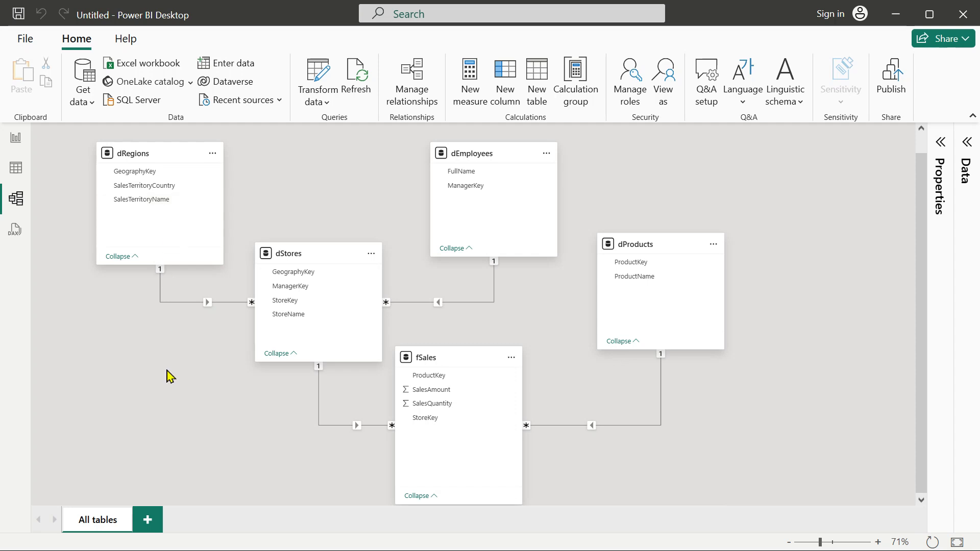
Step: Return to the report view and deselect the empty bar chart on Page 1
click(16, 139)
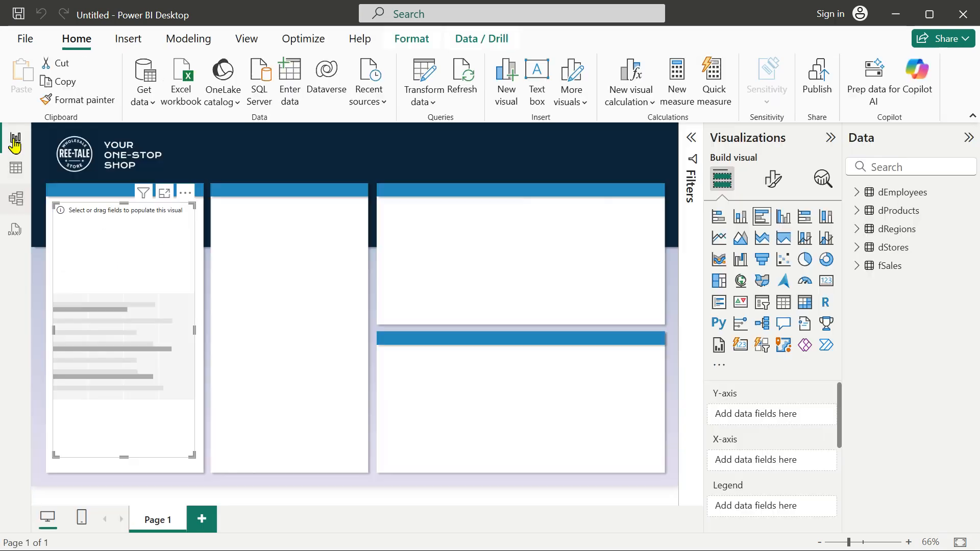
click(336, 161)
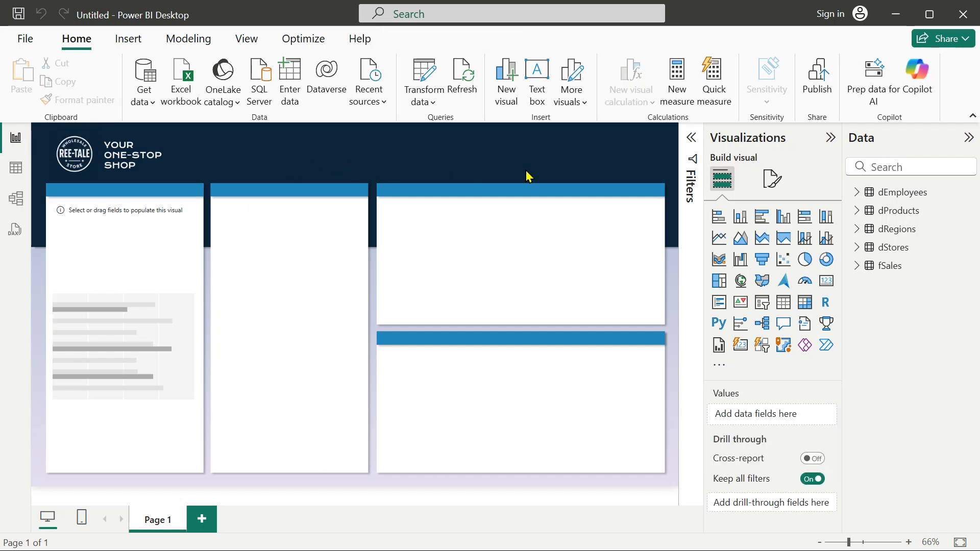
Step: Collapse the Visualizations pane and widen the Data pane with the fSales fields expanded
click(831, 142)
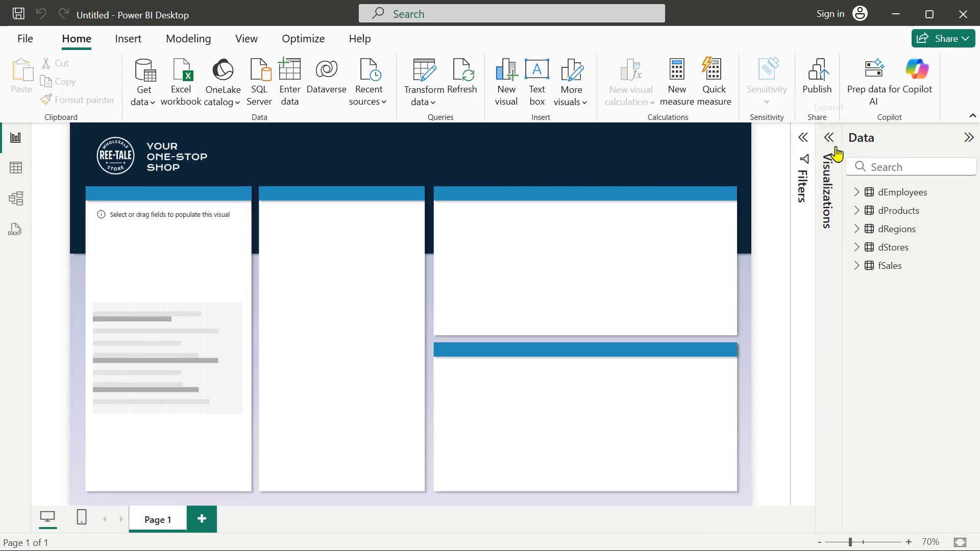
drag(843, 152, 787, 146)
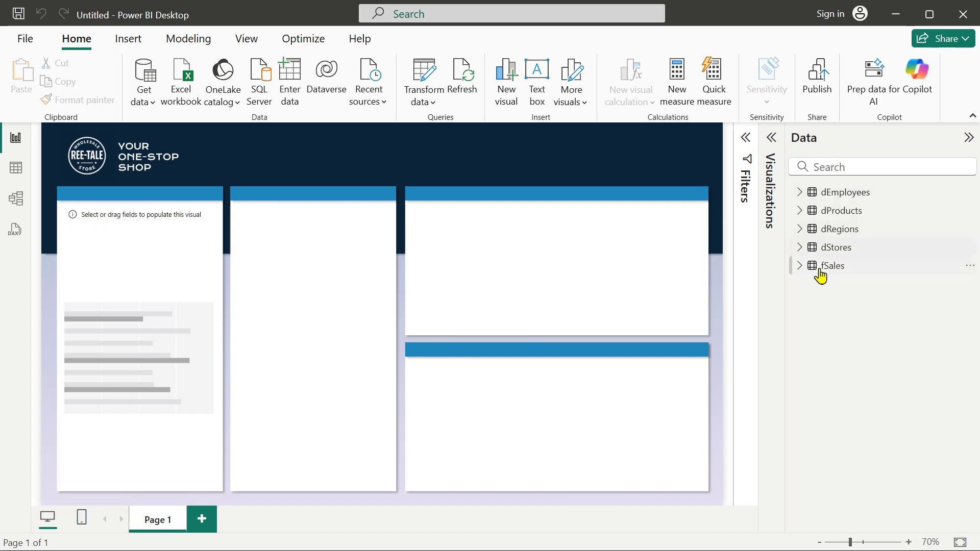
click(799, 267)
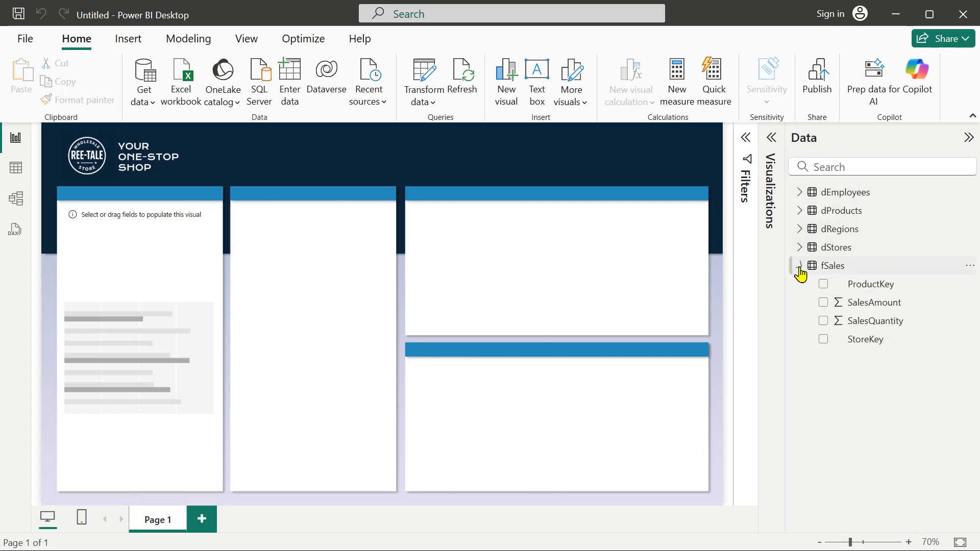
Step: Start a new measure in the fSales table, dismiss the DAX separators notice and enlarge the formula text
right_click(837, 270)
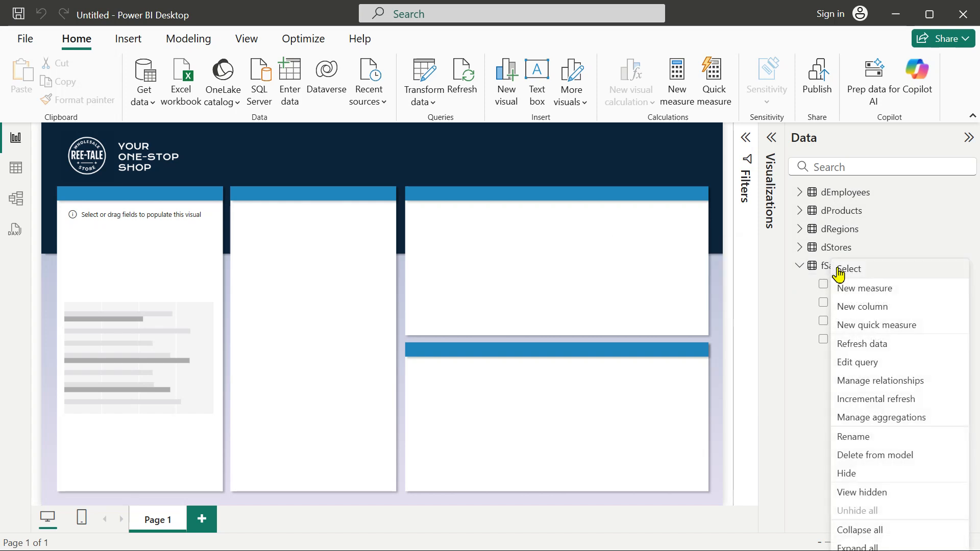
click(841, 287)
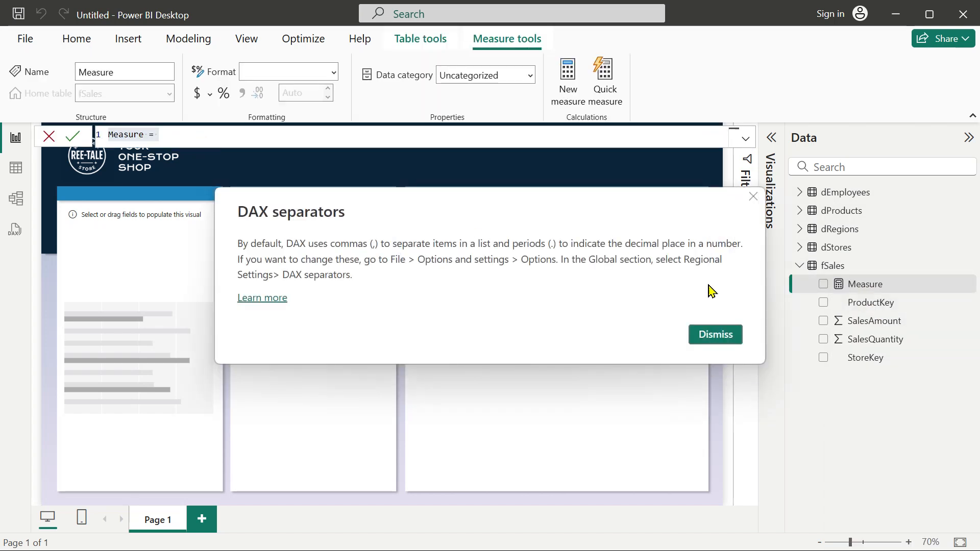
click(714, 335)
scroll(221, 140, up, 3)
scroll(224, 143, up, 1)
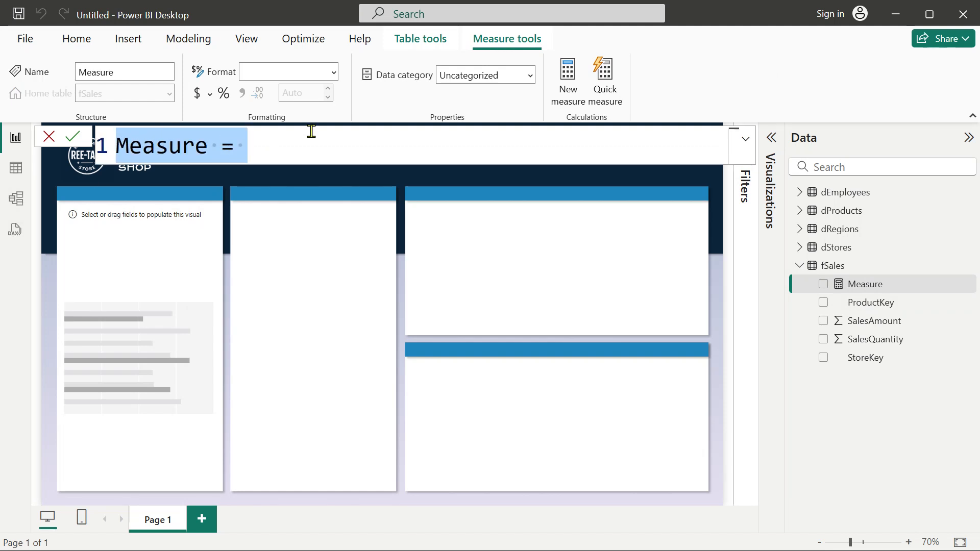
Step: Define the new measure as TOTAL SALES AMOUNT = SUM(fSales[SalesAmount])
text(TOTAL SALES Q)
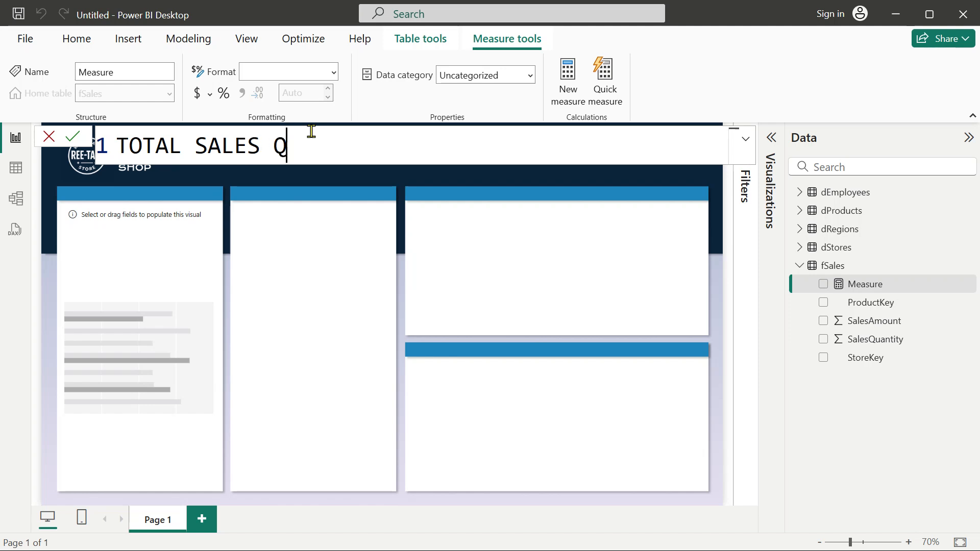
key(BackSpace)
text(AMOUN)
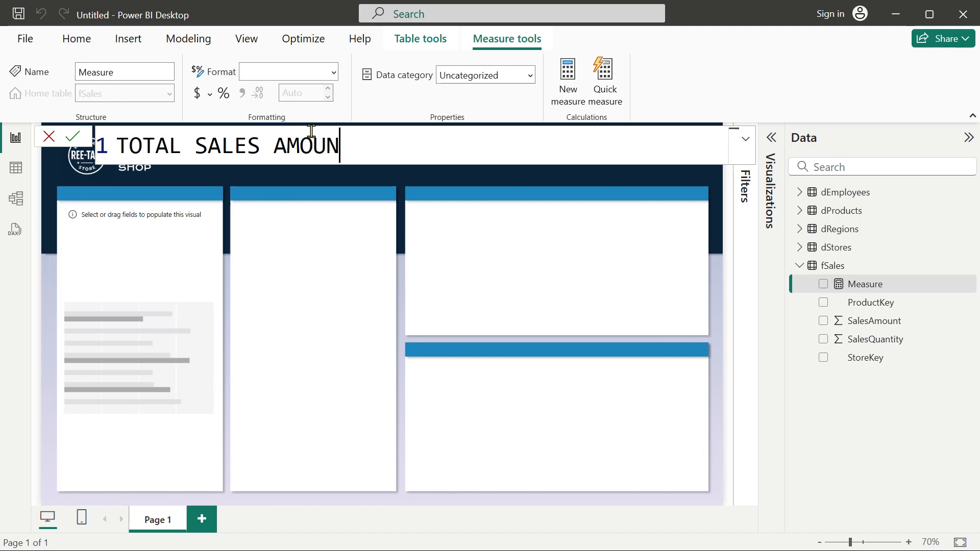
text(T = SUM)
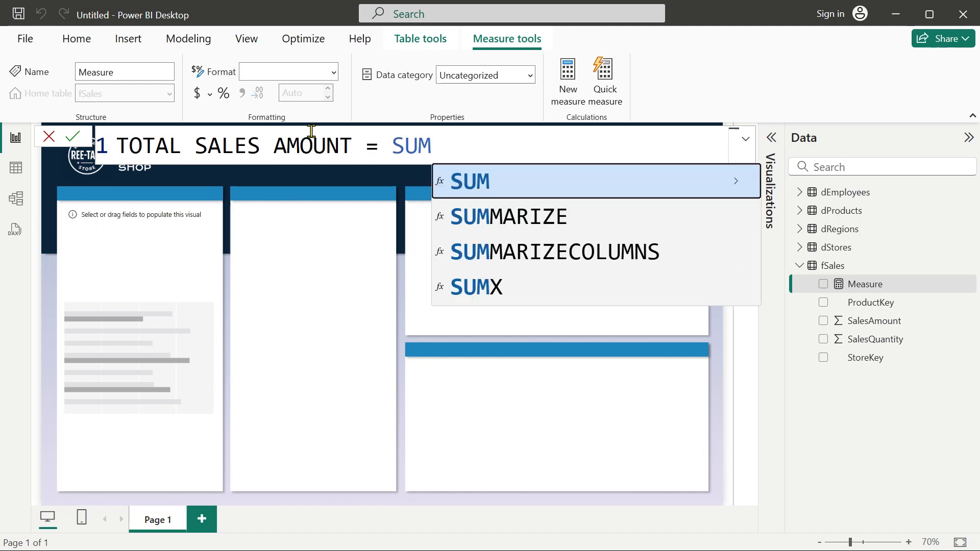
text((FC)
key(BackSpace)
text(SA)
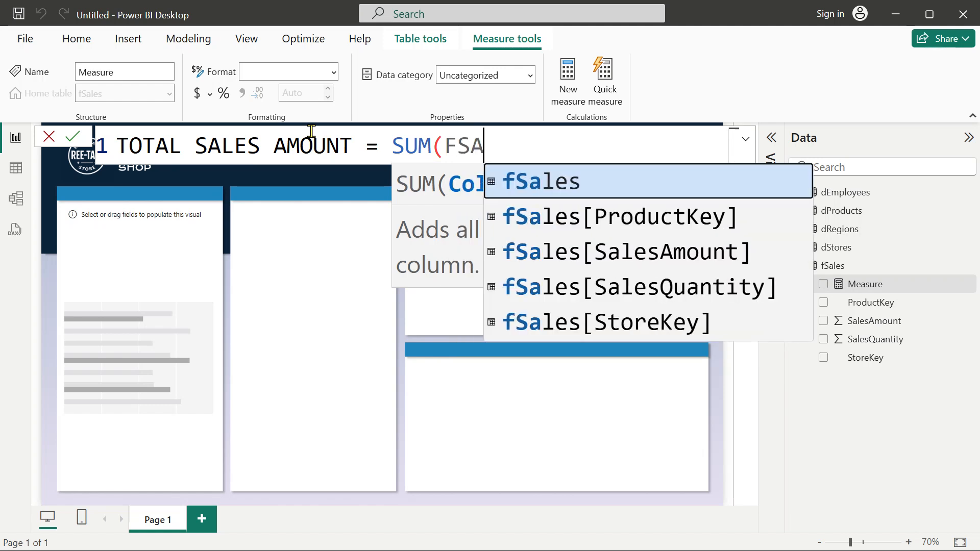
key(Down)
key(Down)
key(Tab)
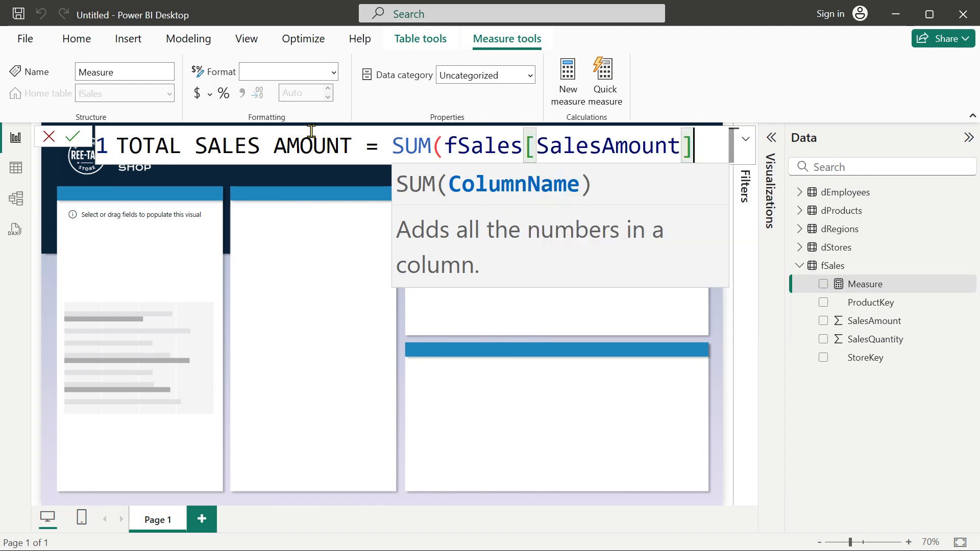
text())
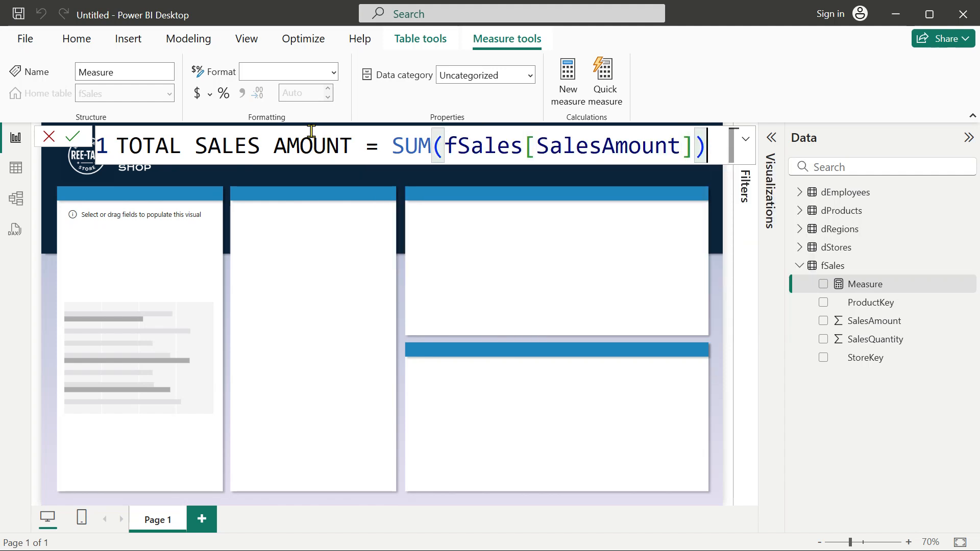
key(Return)
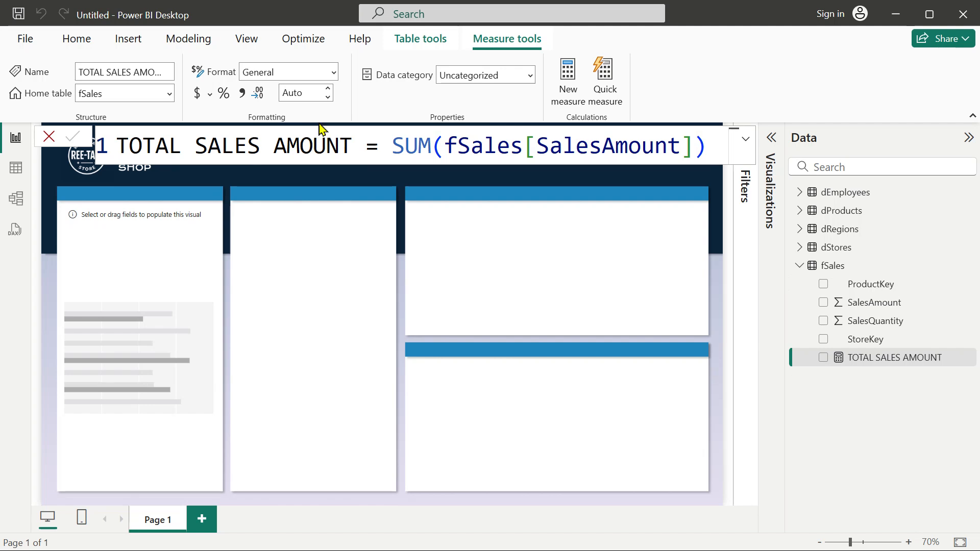
Step: Add a second measure to fSales, defined as TOTAL SALES QTY = SUM(fSales[SalesQuantity])
right_click(827, 265)
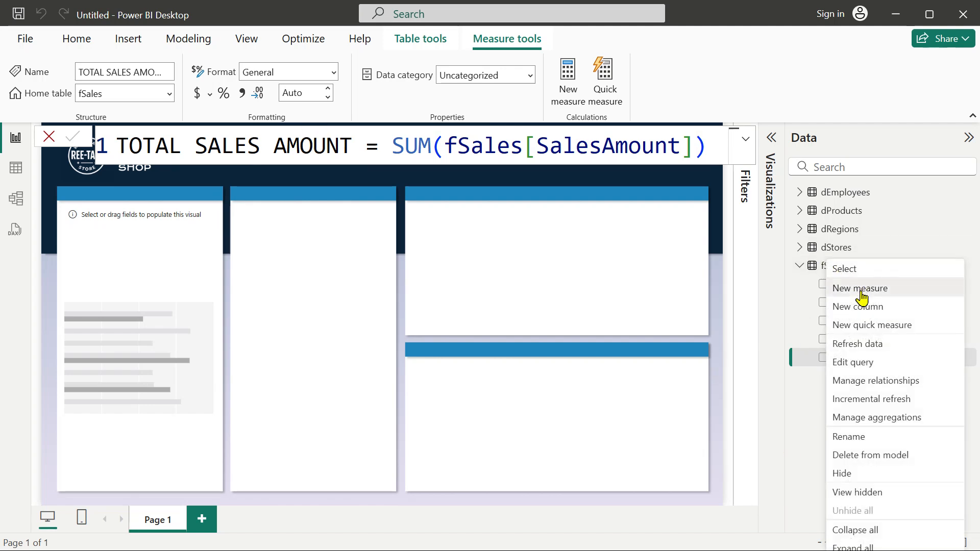
click(837, 288)
text(TOTAL )
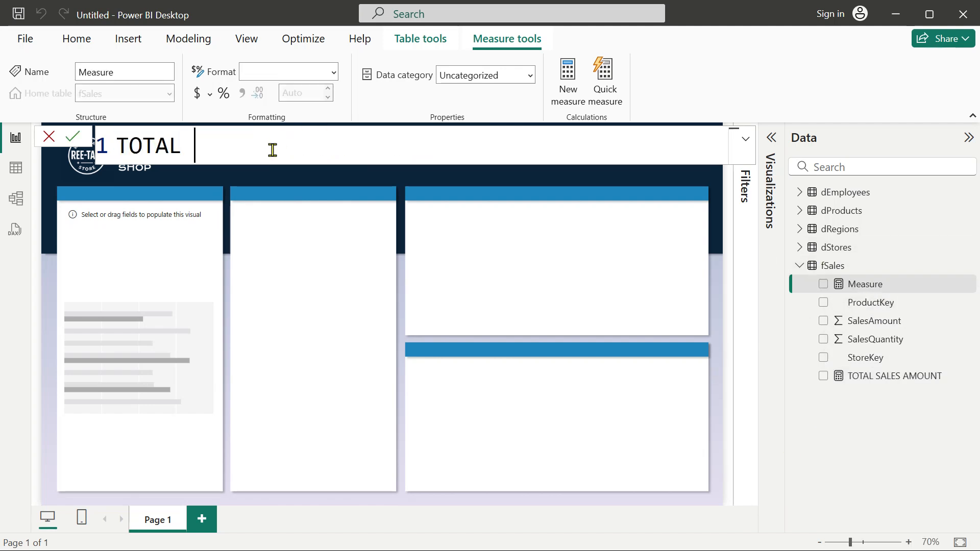
text(SALES QTY = )
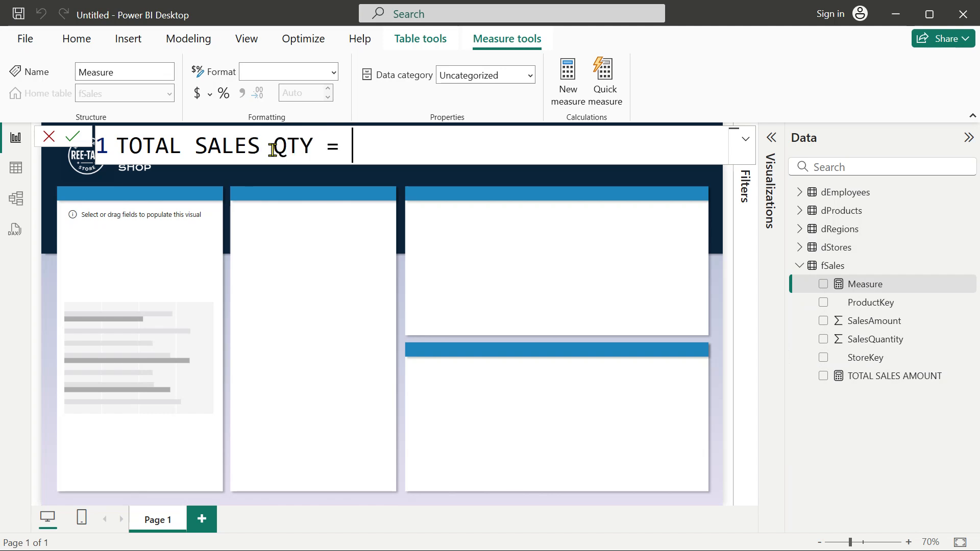
text(SUM(F)
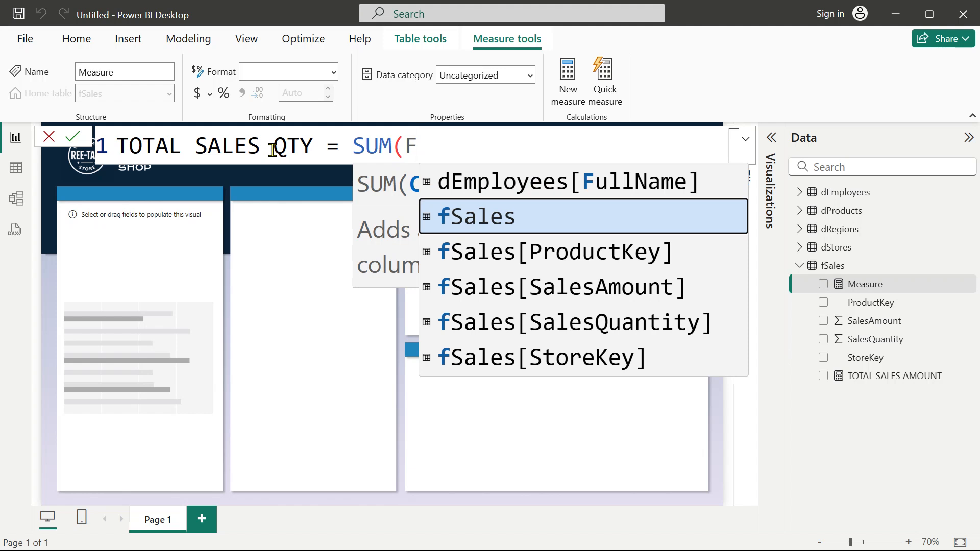
key(Down)
key(Down)
key(Down)
key(Tab)
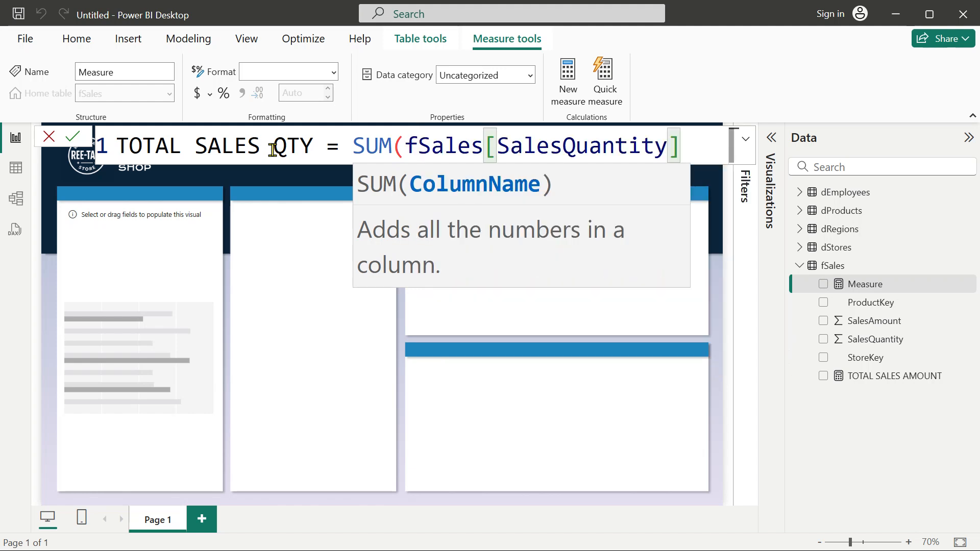
text())
key(Return)
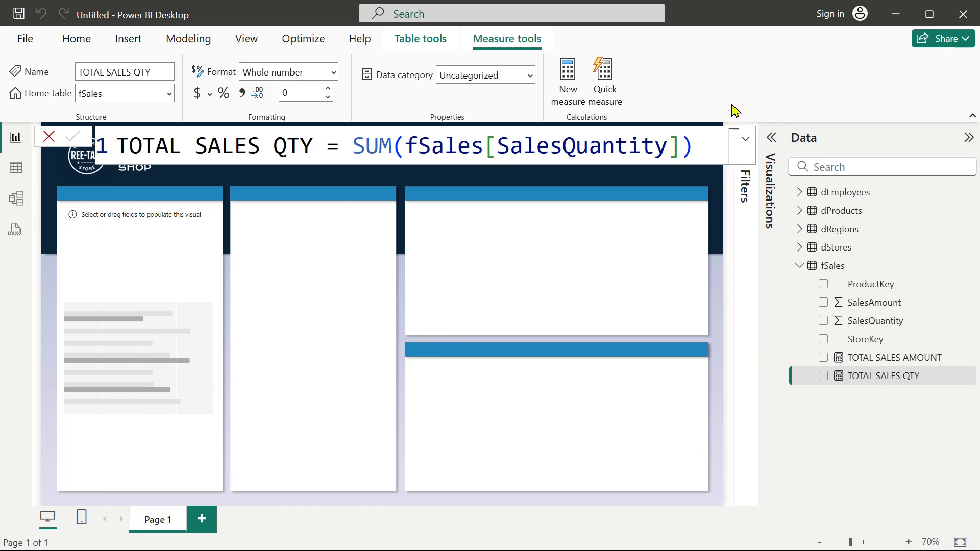
Step: Populate the empty bar chart with TOTAL SALES AMOUNT by SalesTerritoryName from dRegions, and deselect the chart
click(149, 241)
drag(125, 361, 104, 335)
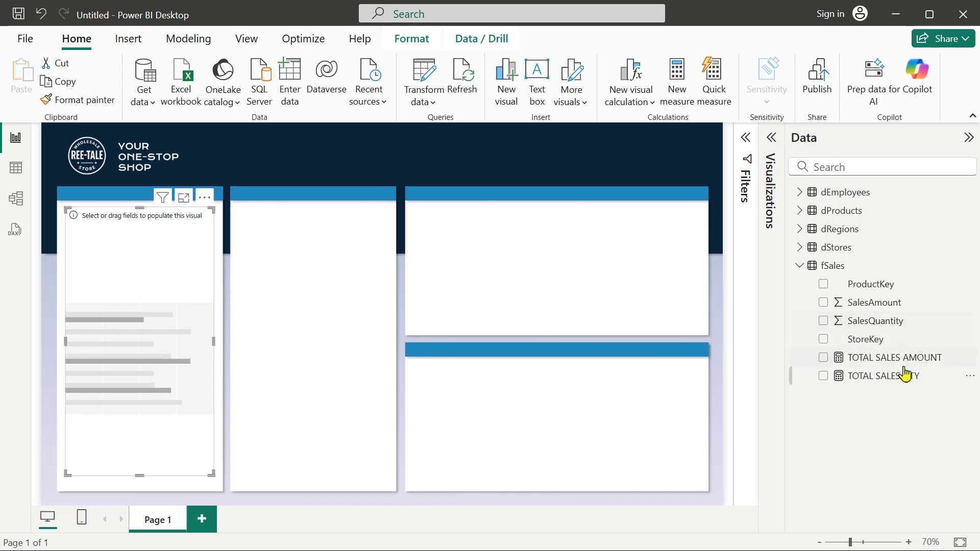
drag(887, 359, 77, 307)
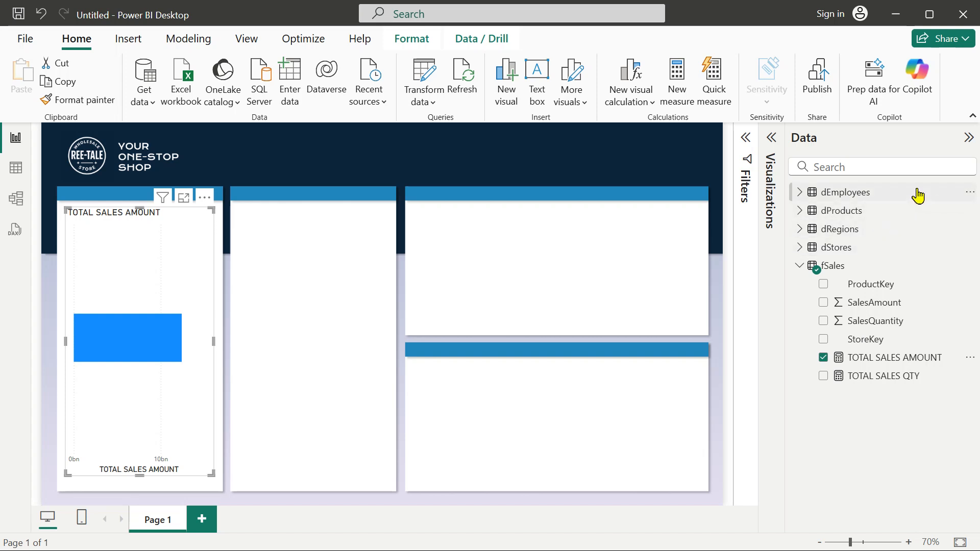
click(800, 229)
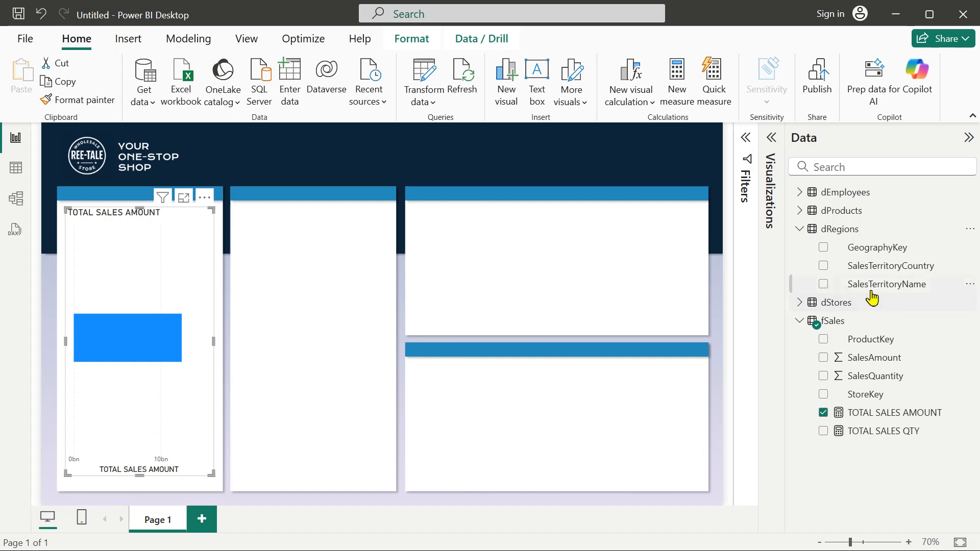
drag(888, 285, 152, 285)
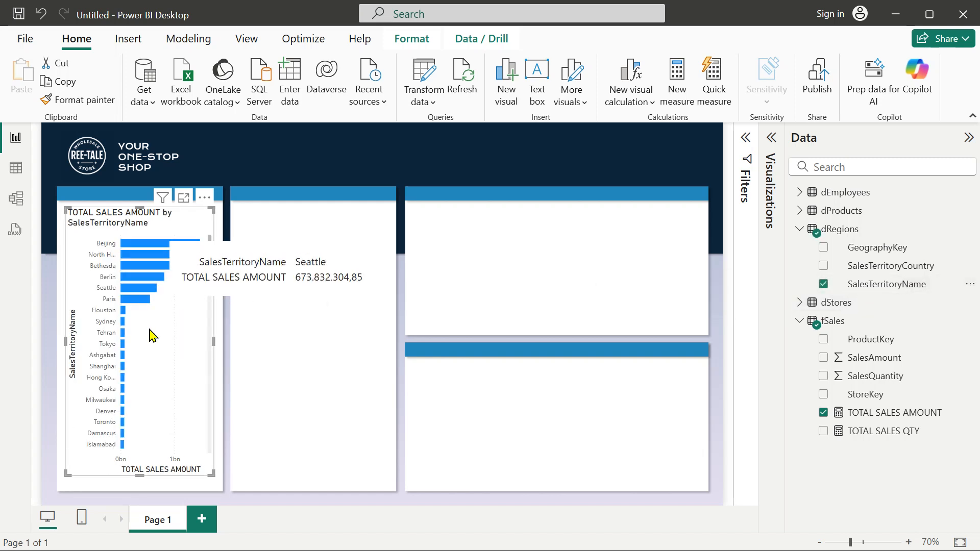
click(551, 160)
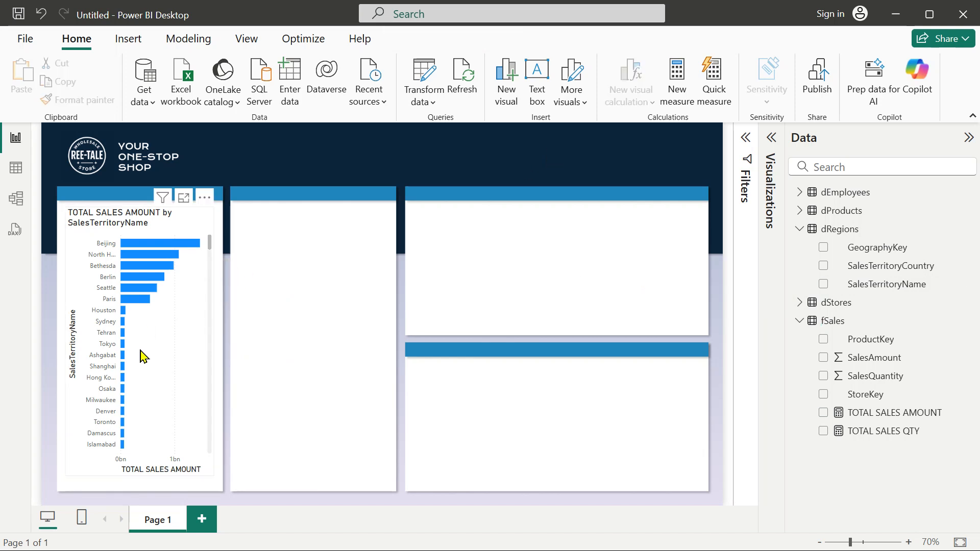